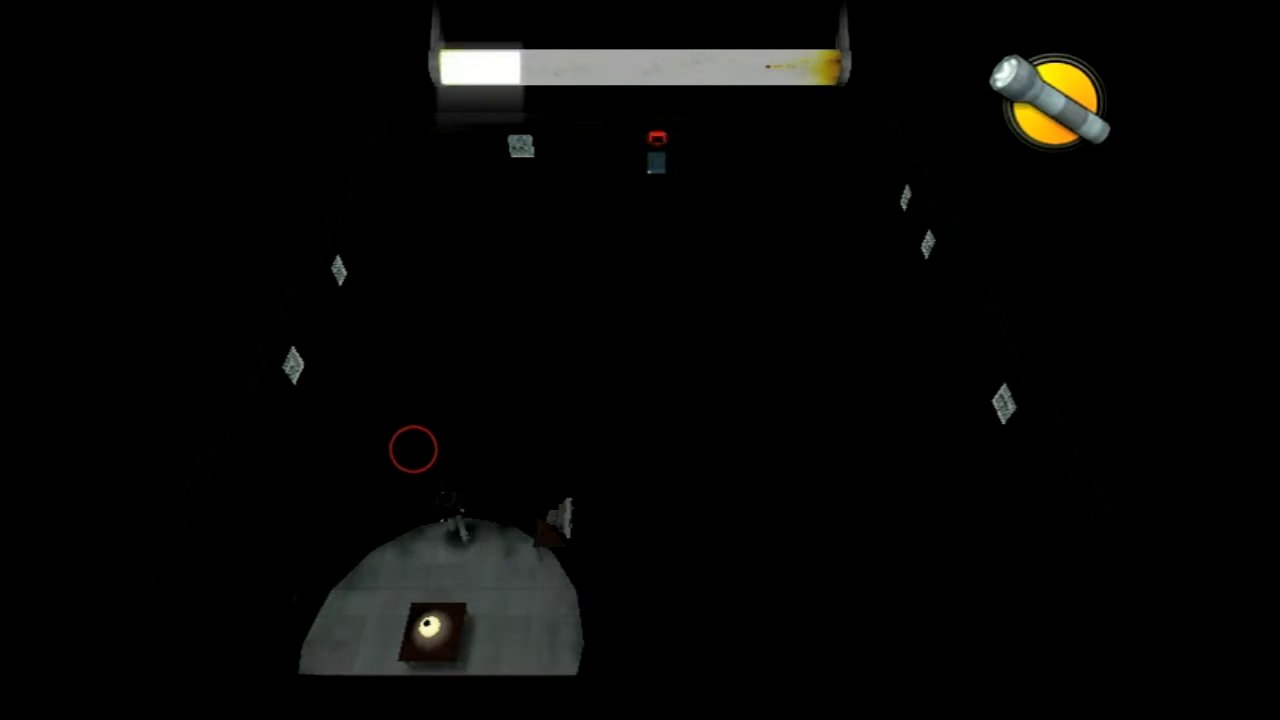
left_click_drag(420, 454, 598, 558)
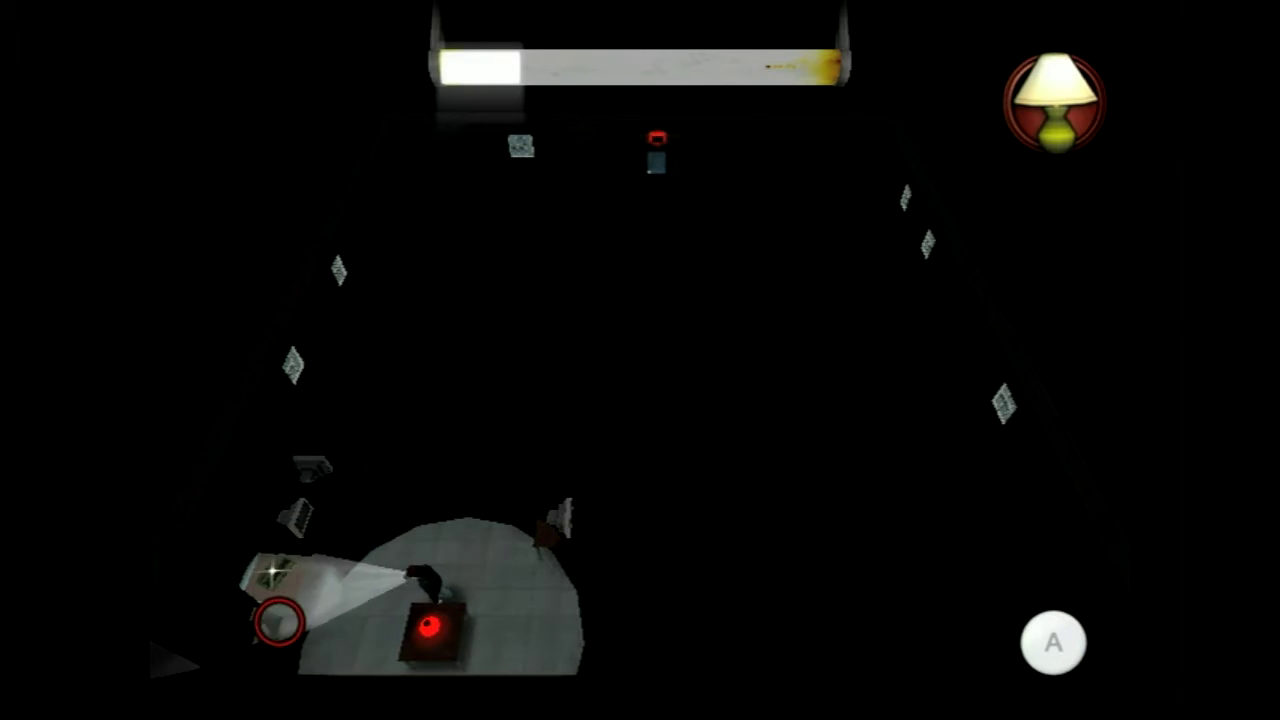
key("a")
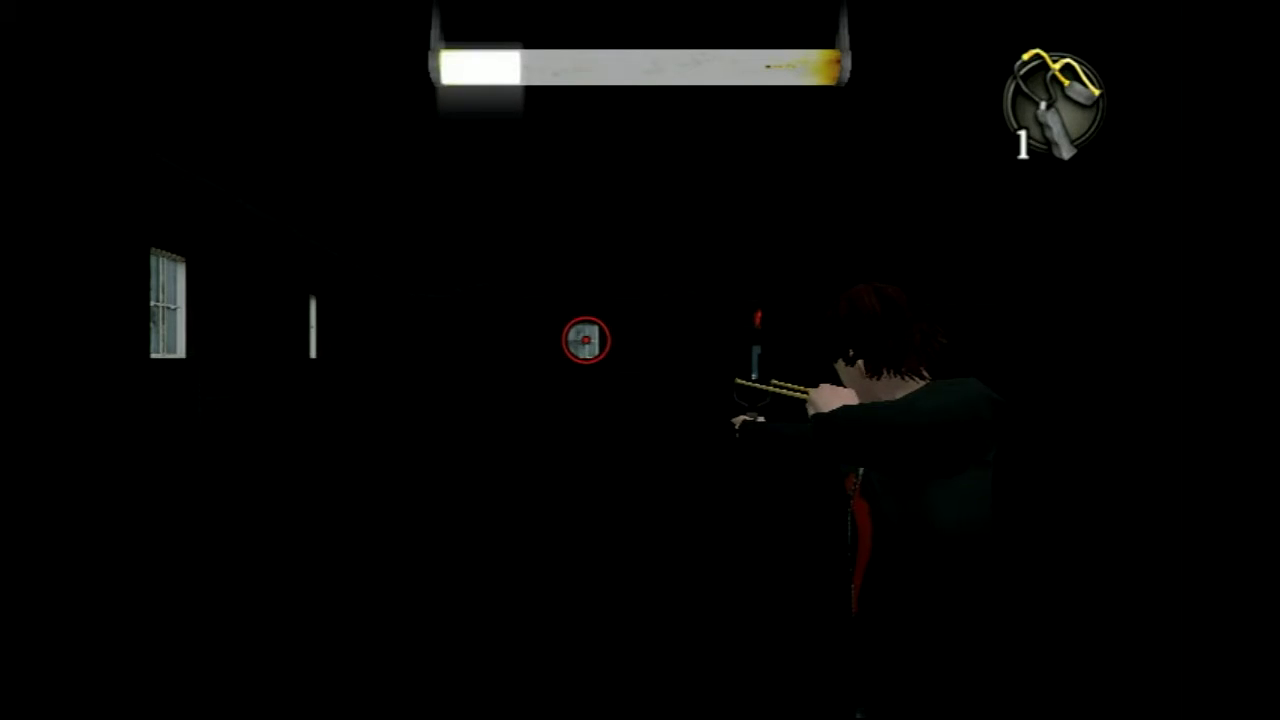
key("z")
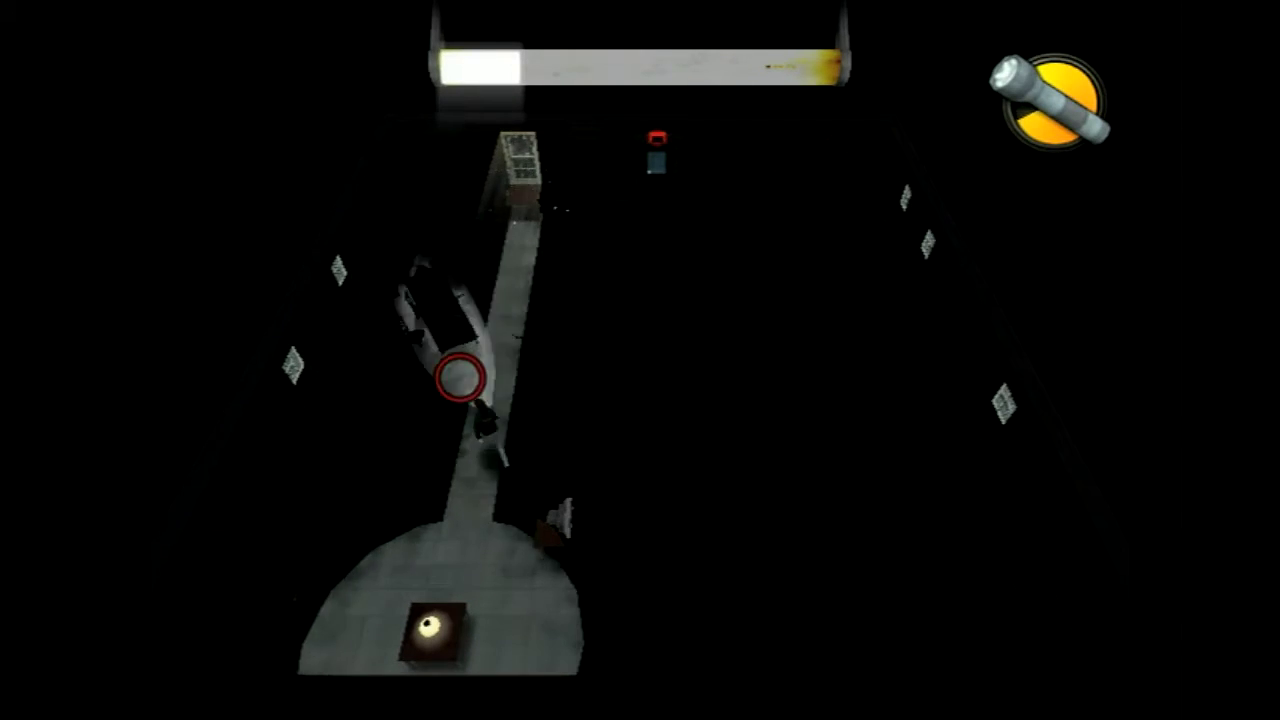
key("Up")
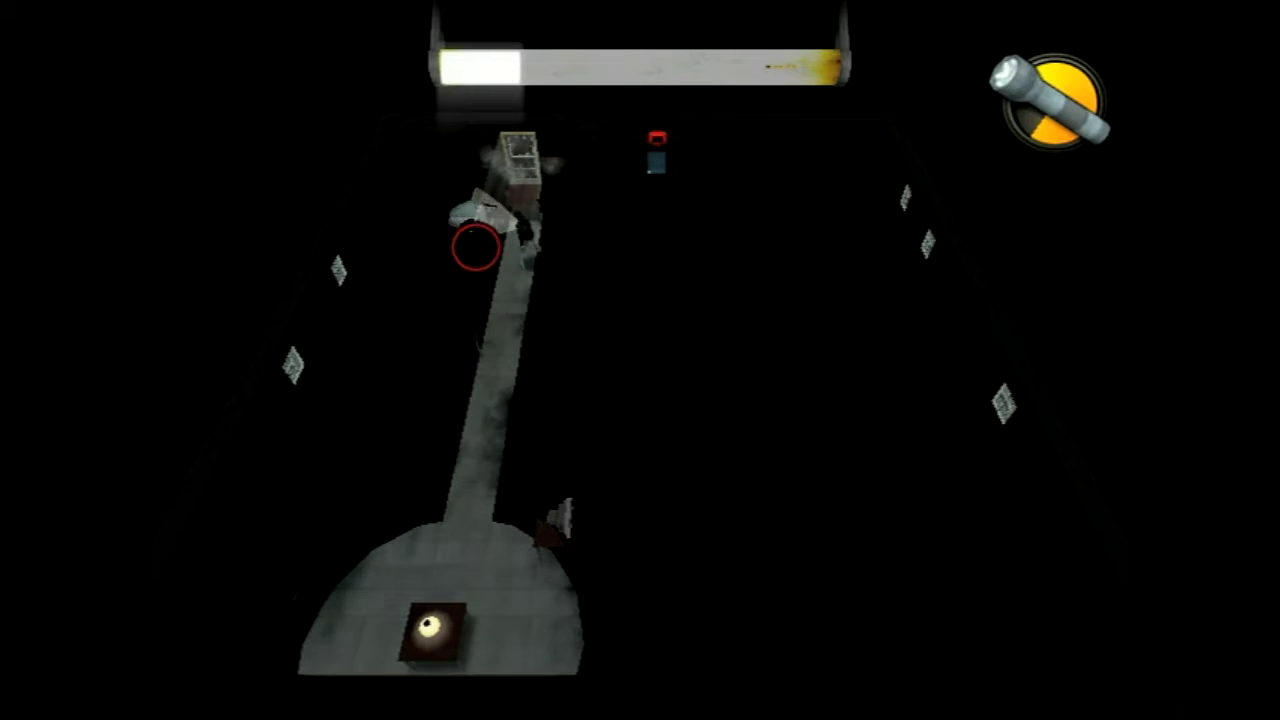
key("Left")
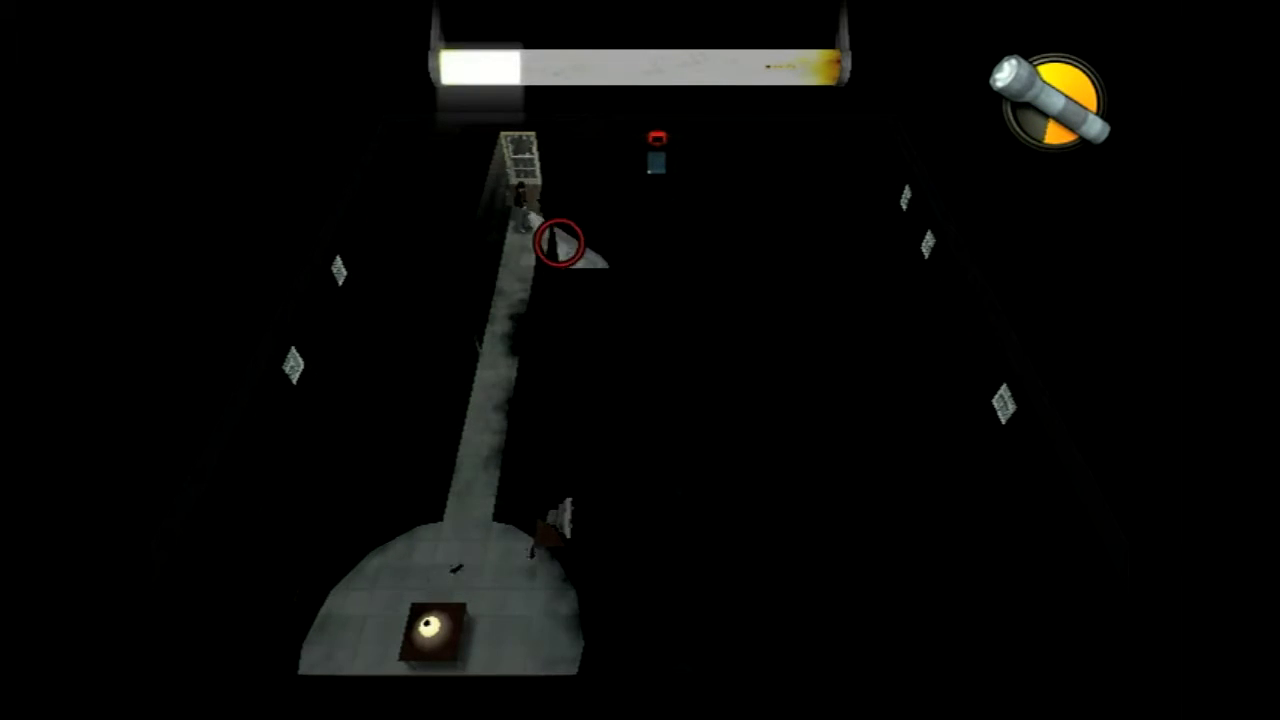
key("Right")
key("Down")
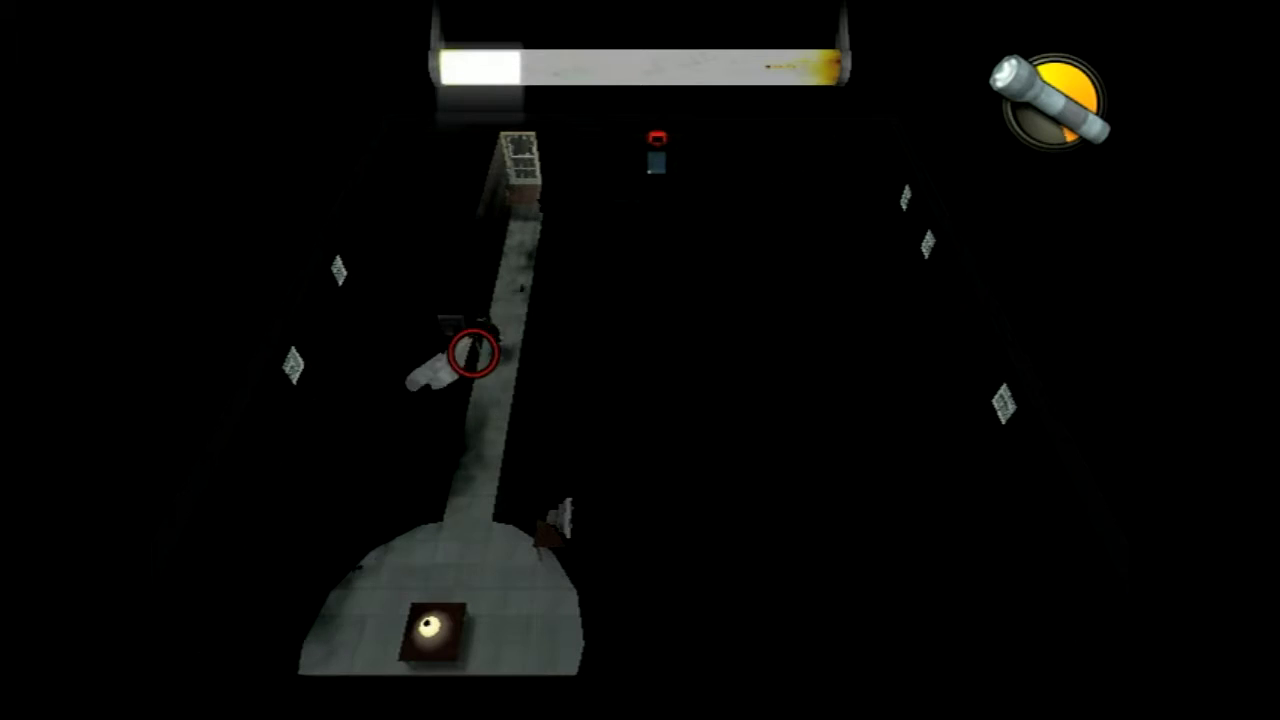
key("Left")
key("Up")
key("Down")
key("Left")
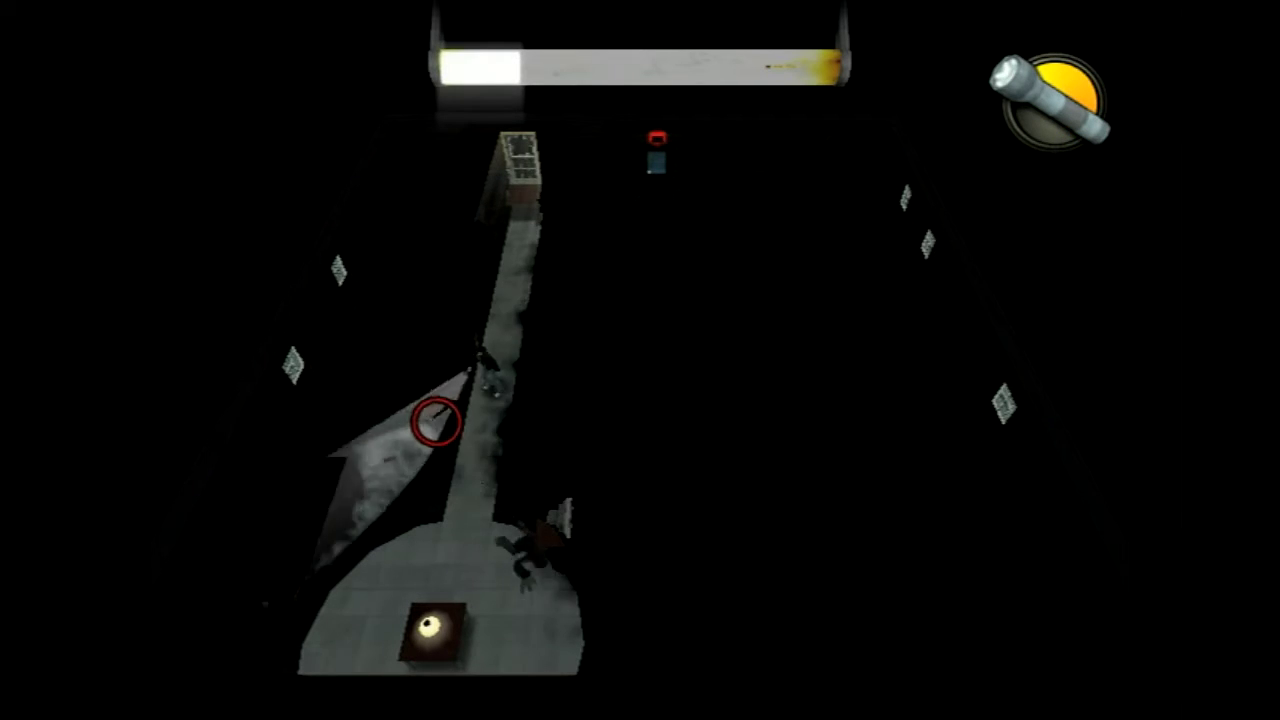
key("Up")
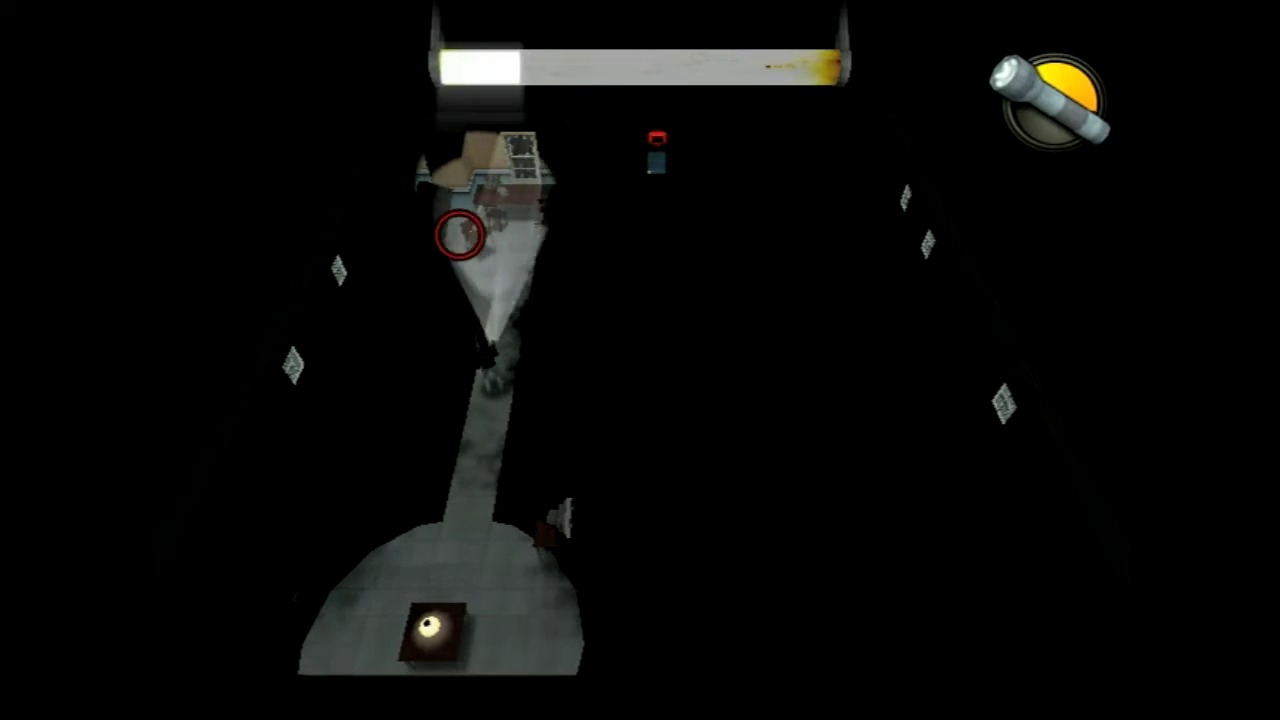
key("Up")
key("Up")
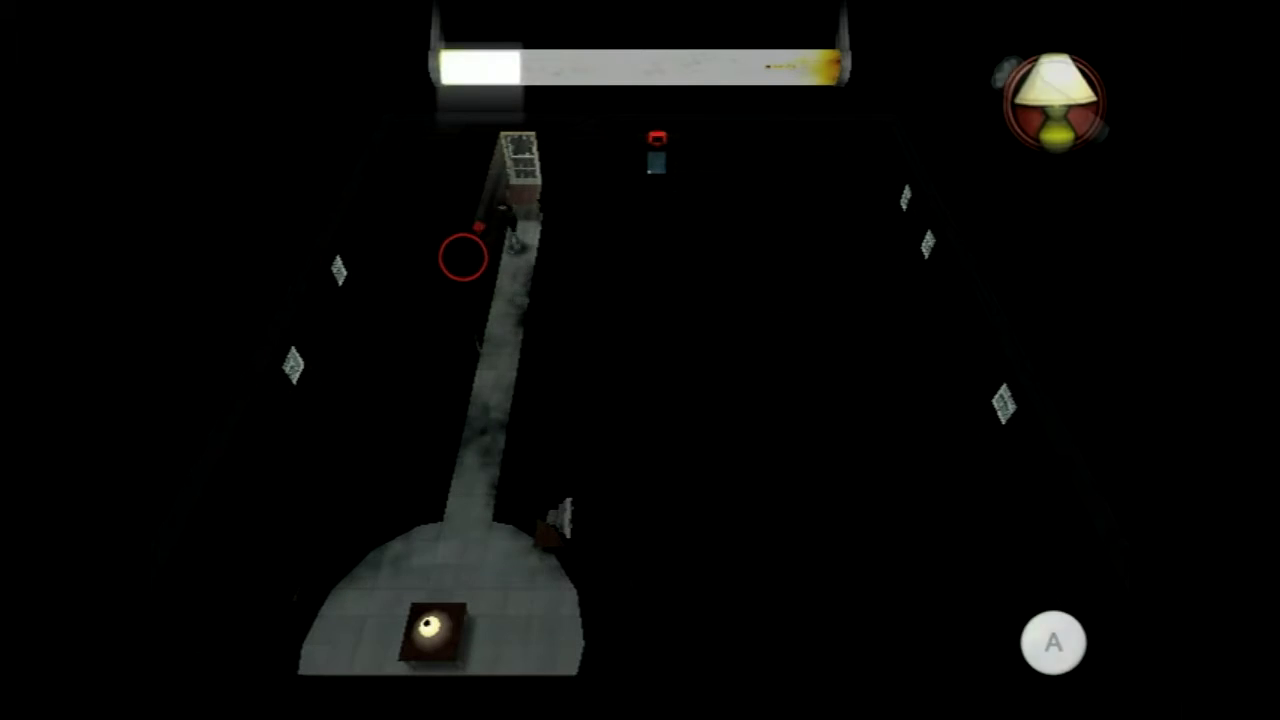
left_click(471, 247)
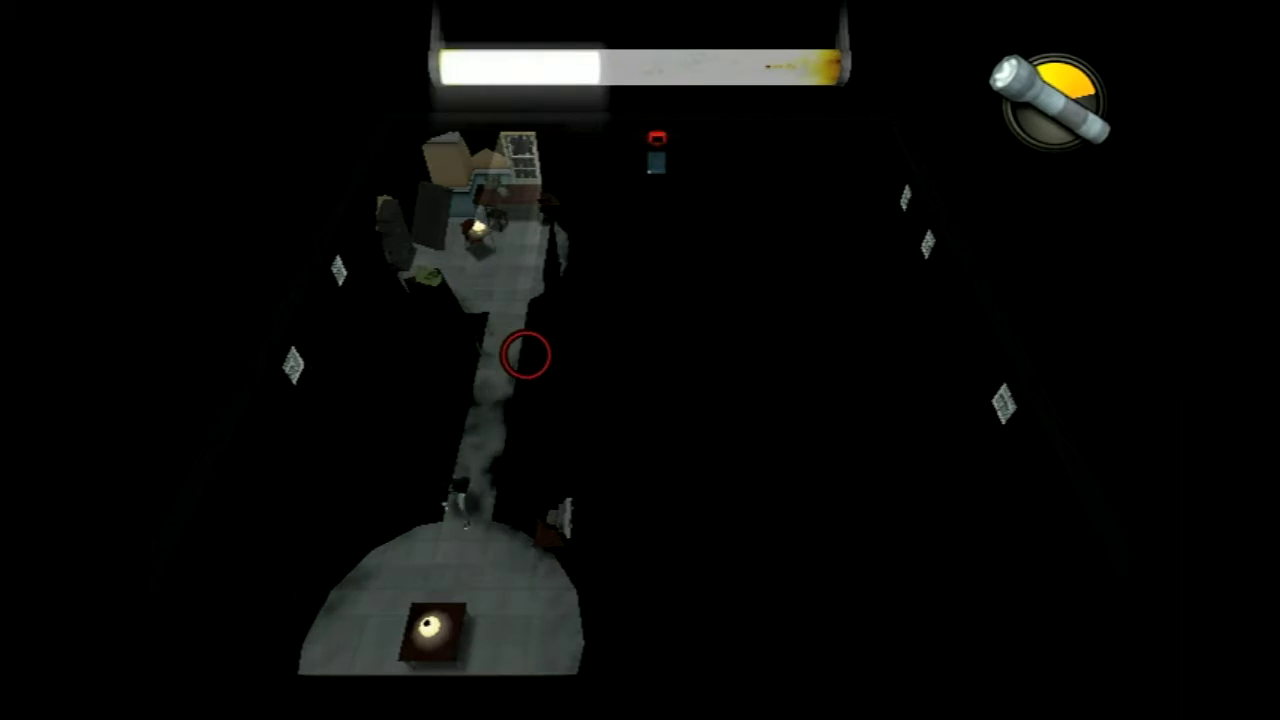
key("Up")
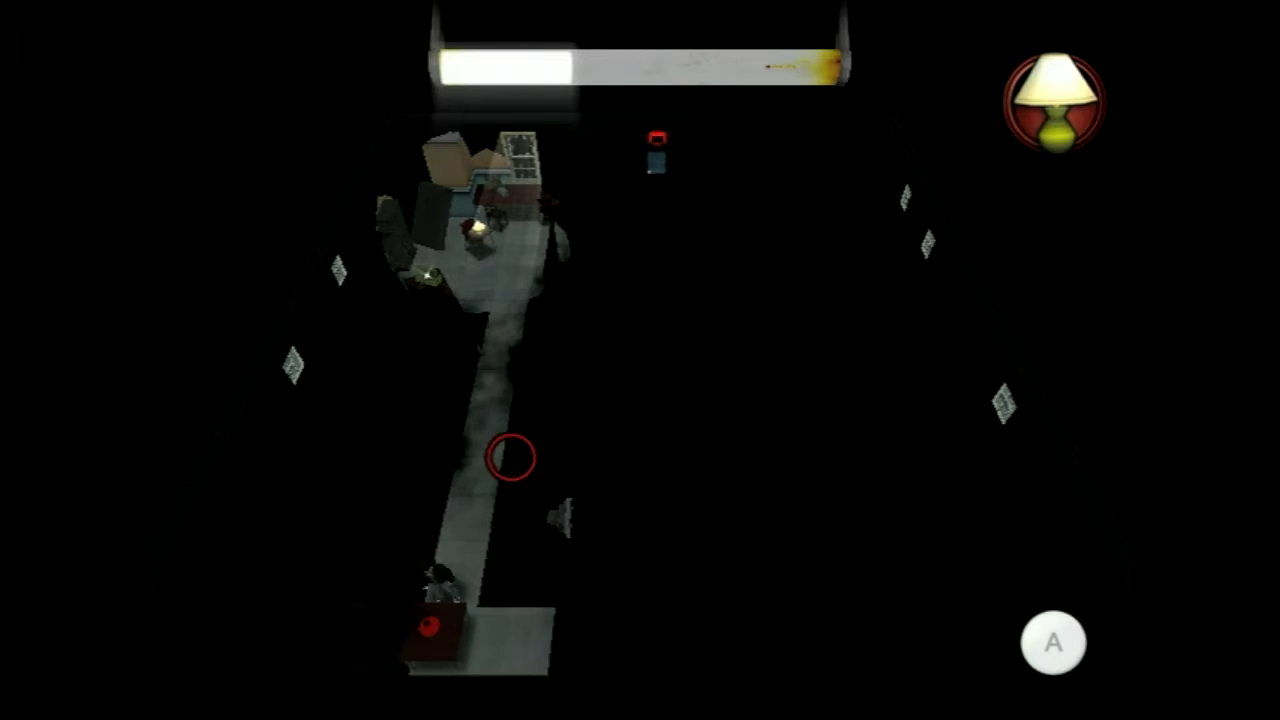
key("Up")
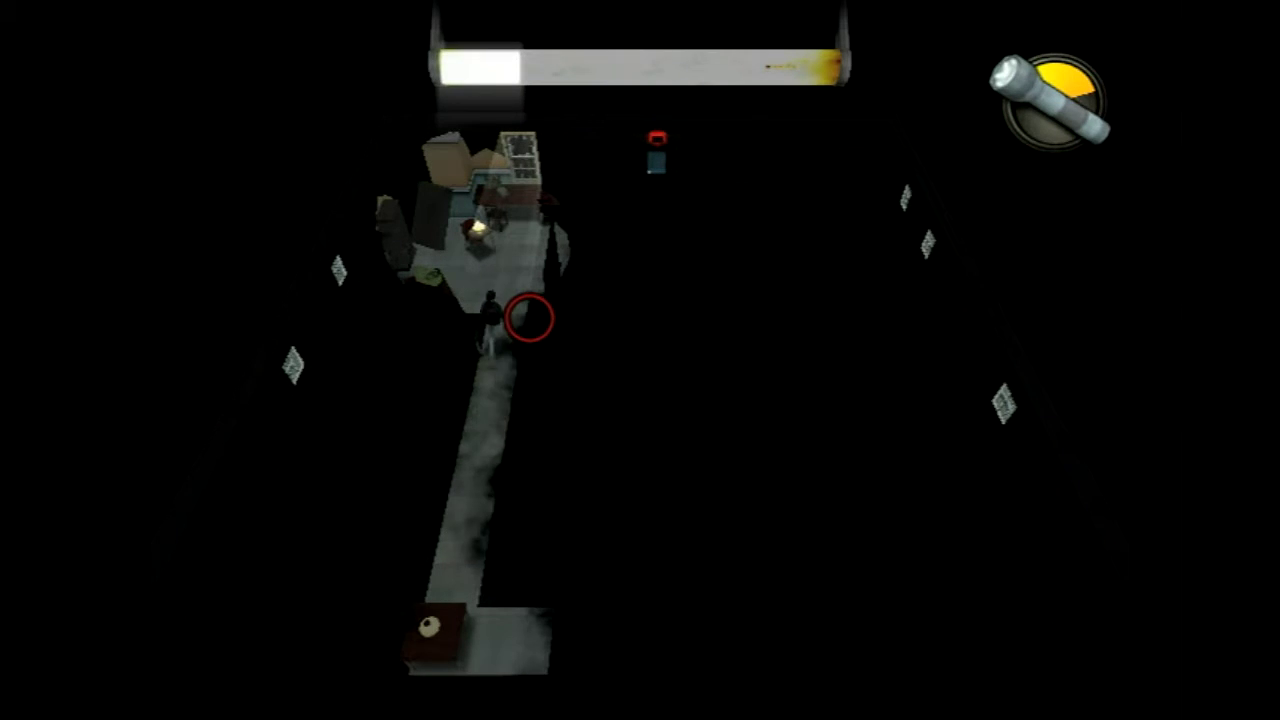
left_click(505, 345)
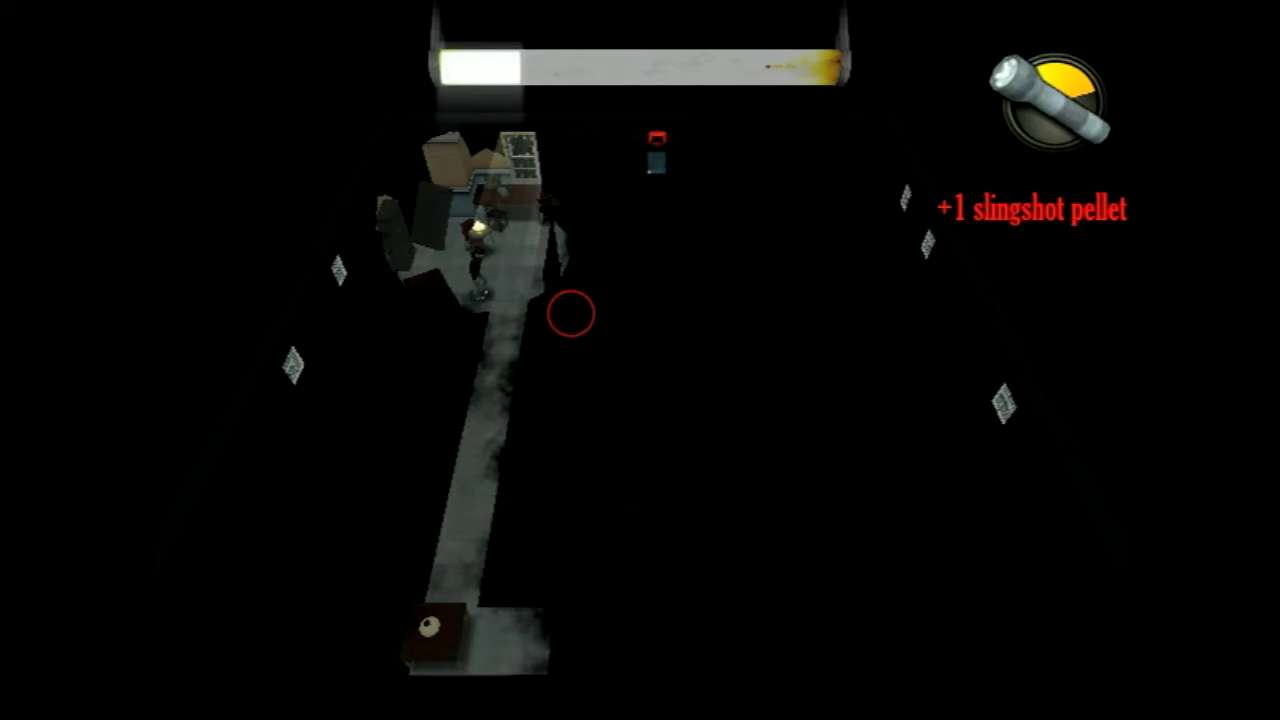
key("z")
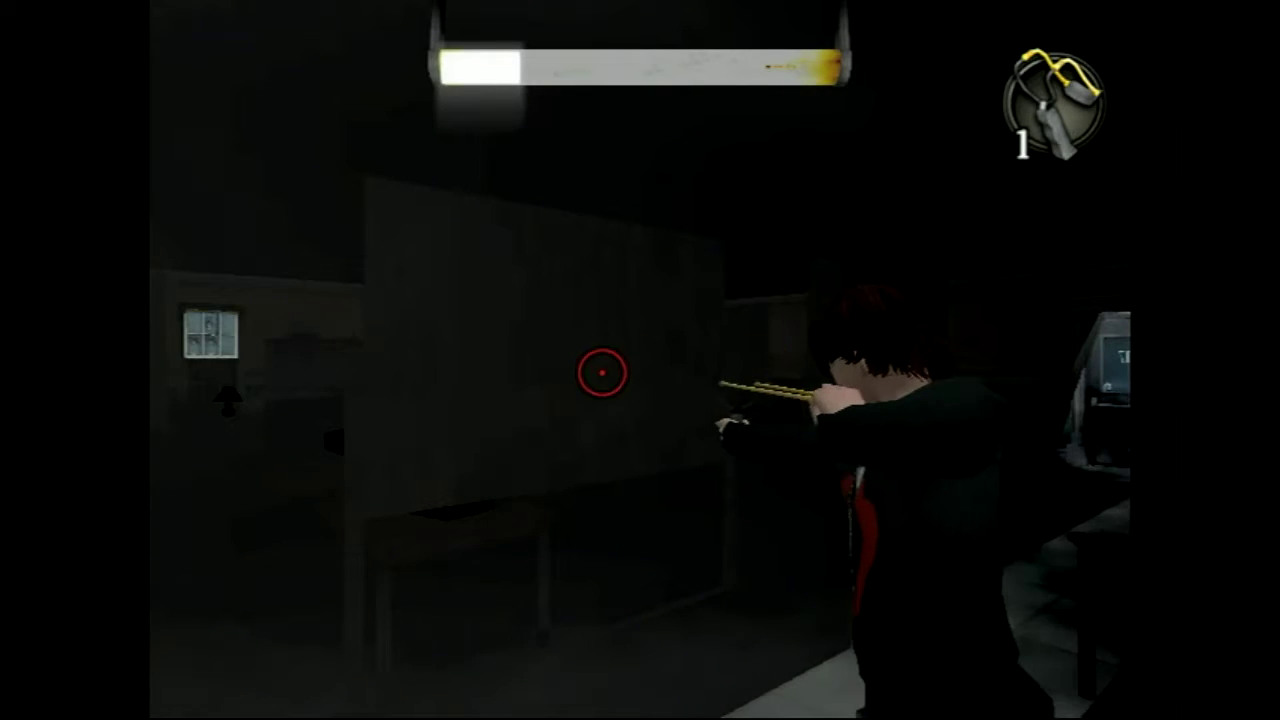
key("z")
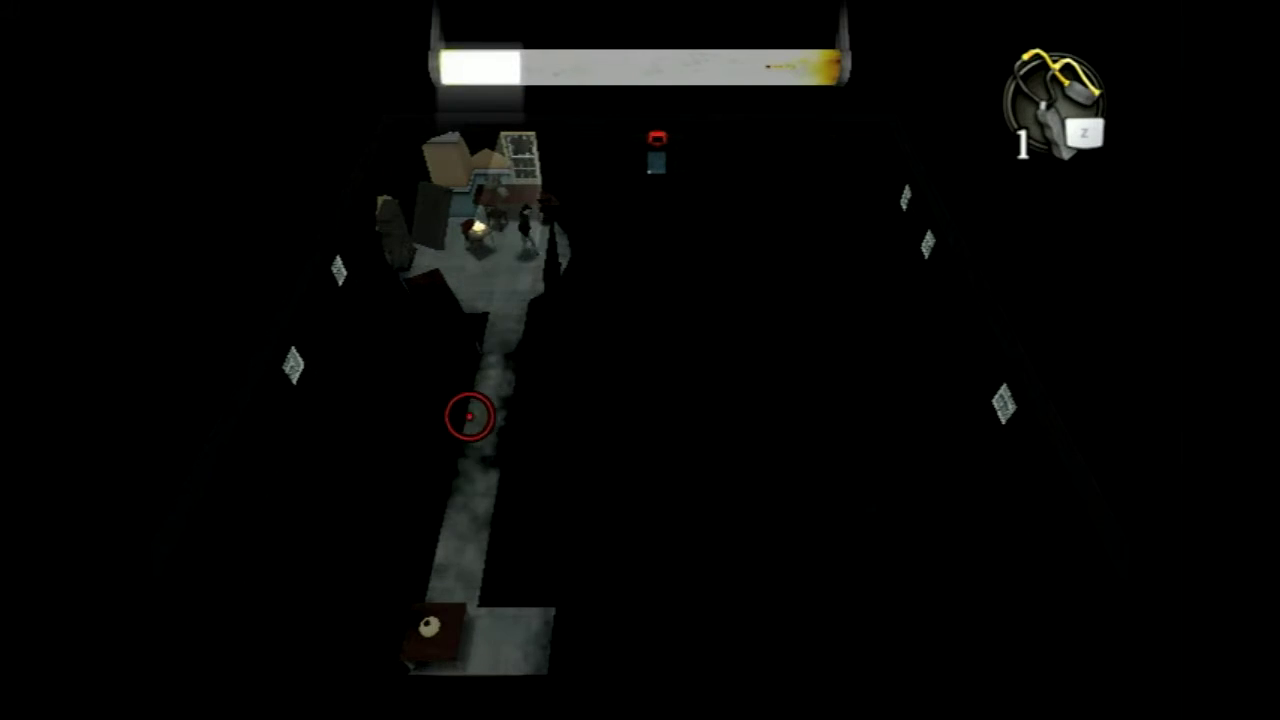
key("z")
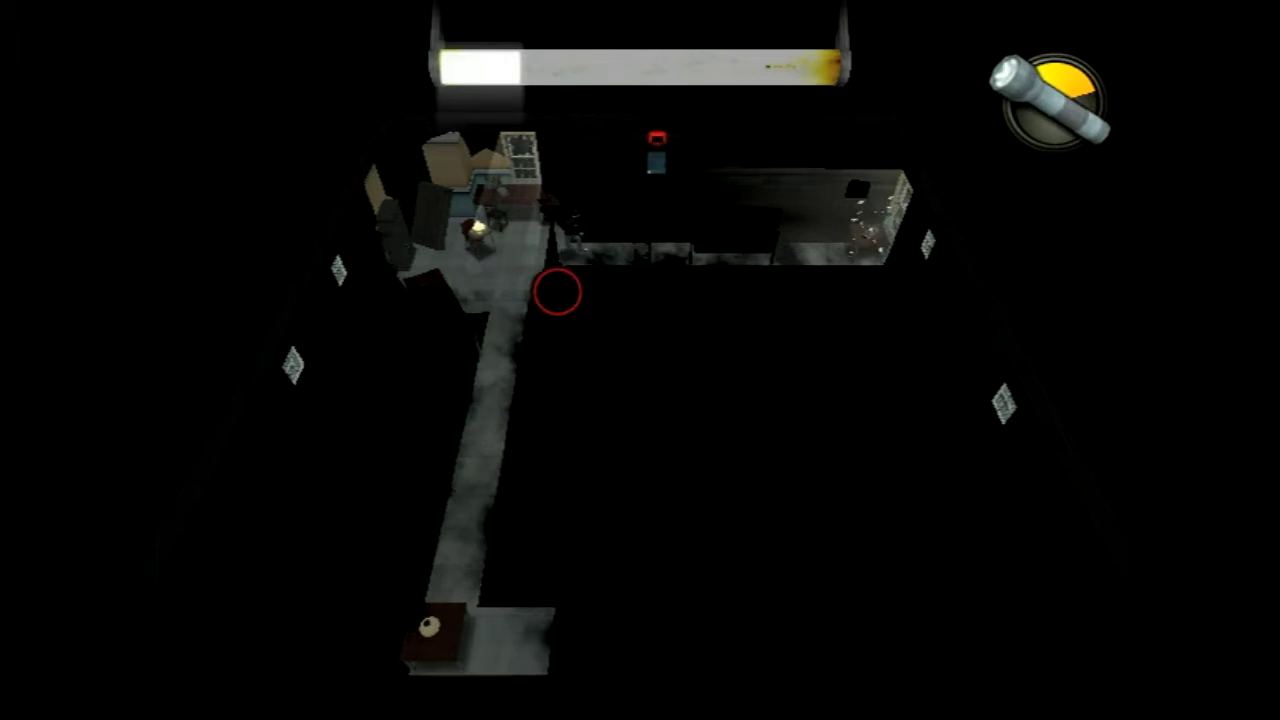
key("Left")
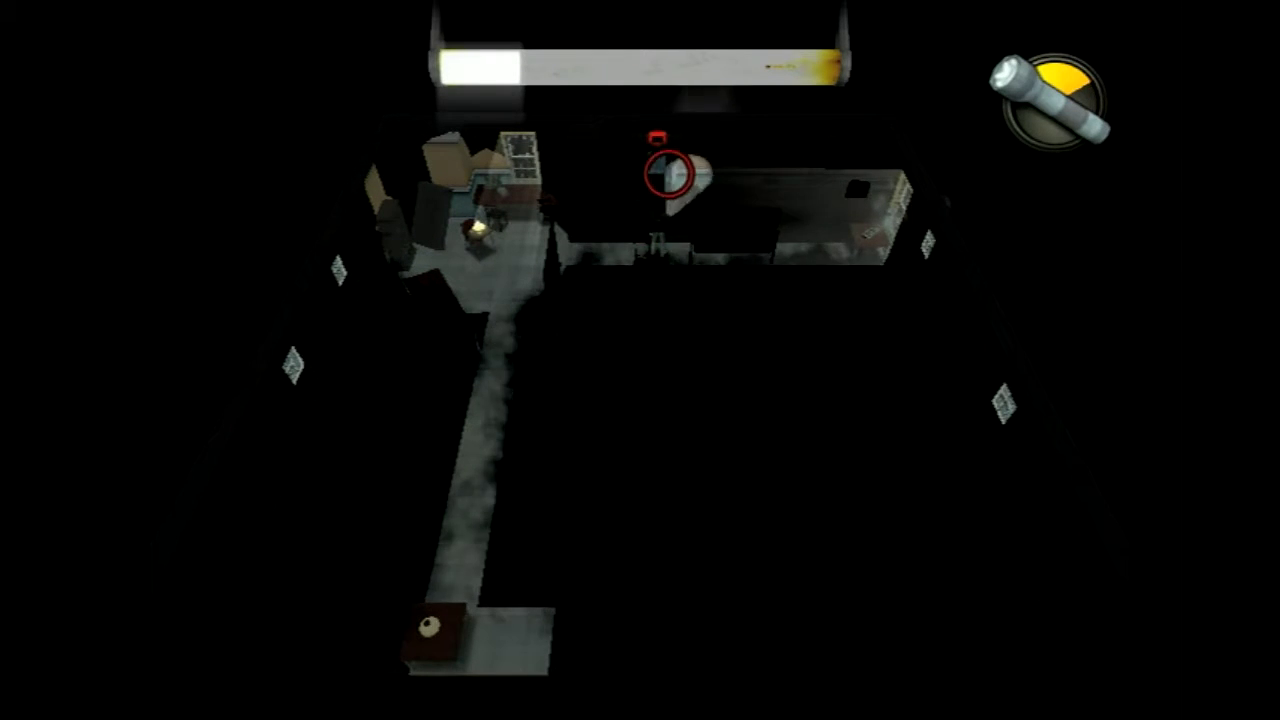
key("Right")
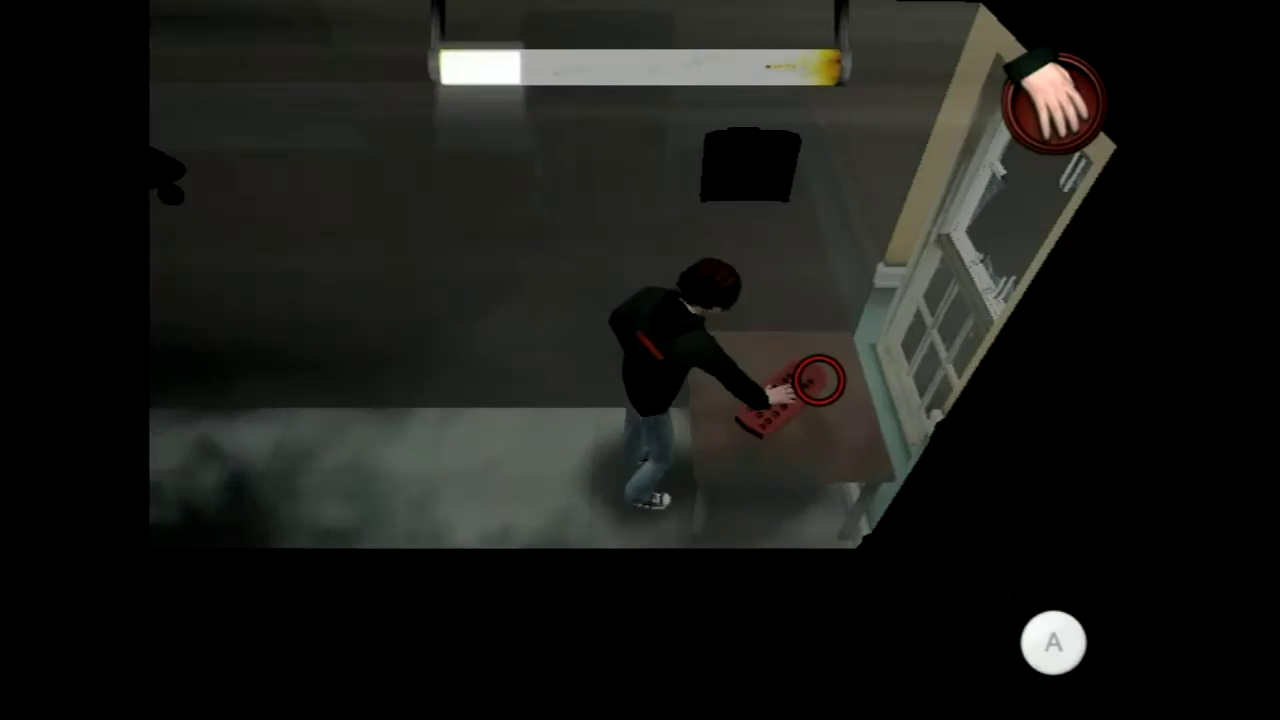
left_click(820, 374)
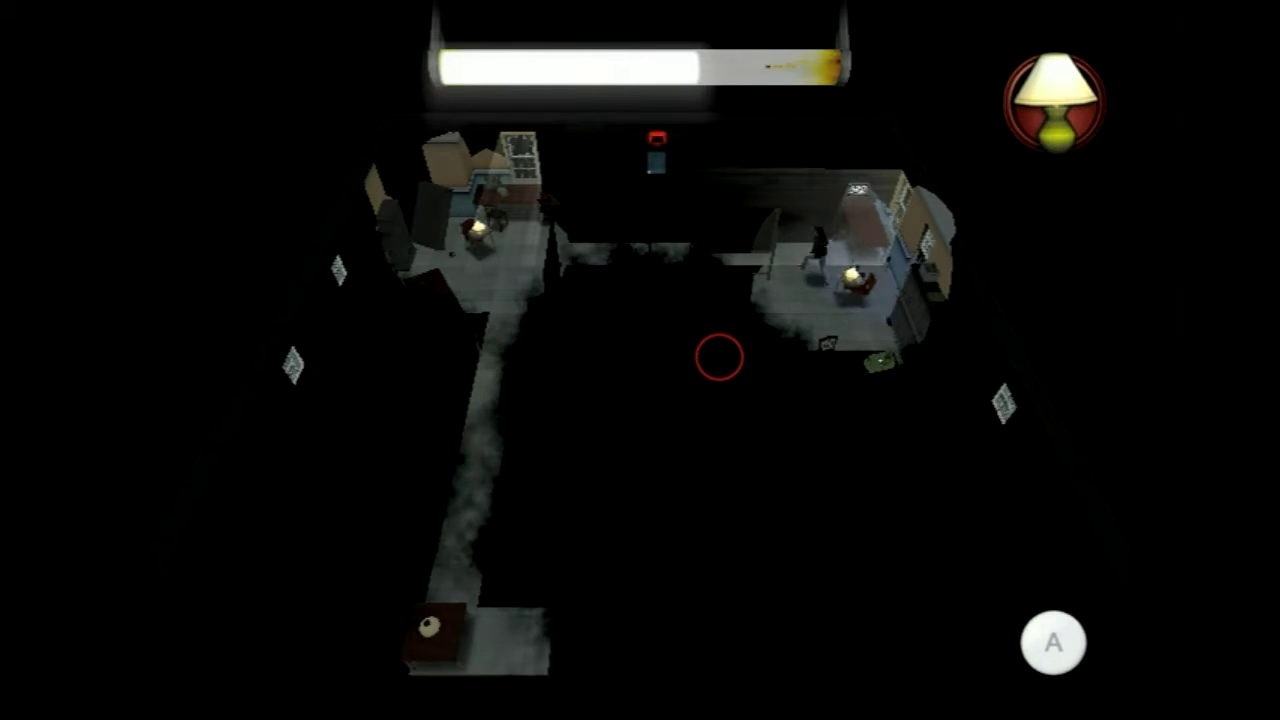
left_click(719, 357)
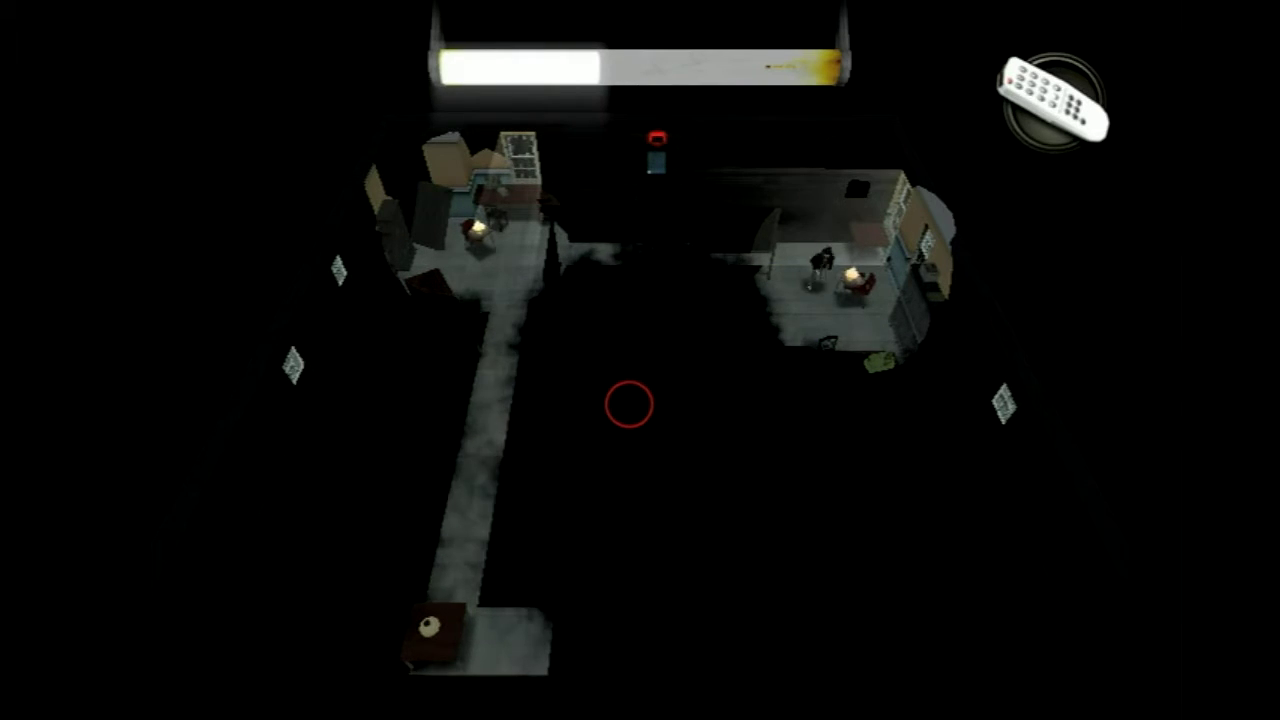
left_click(634, 402)
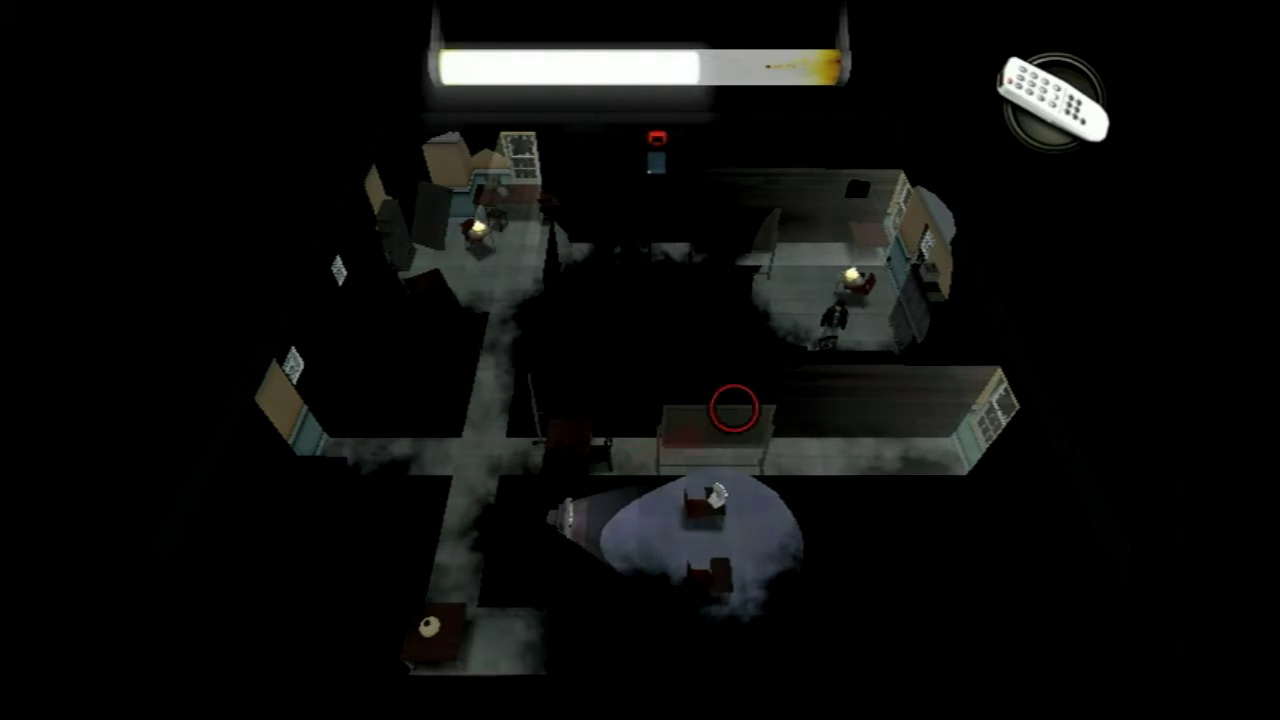
key("Down")
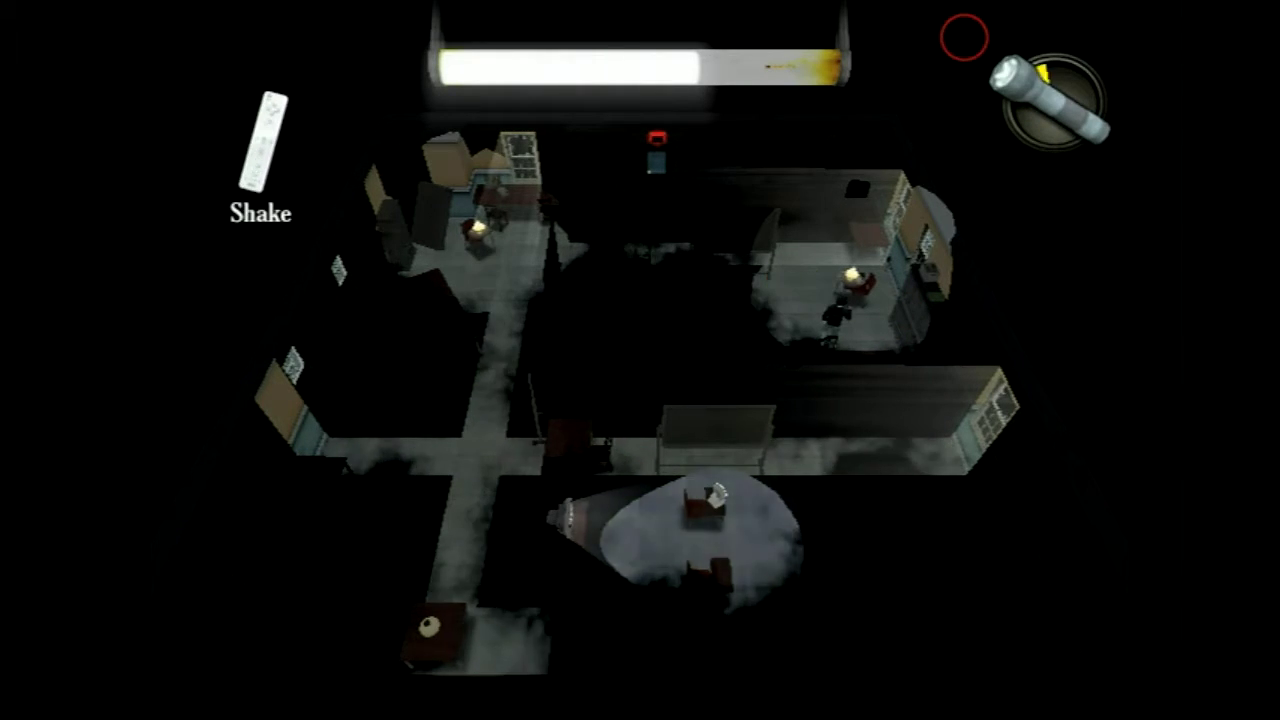
middle_click(963, 37)
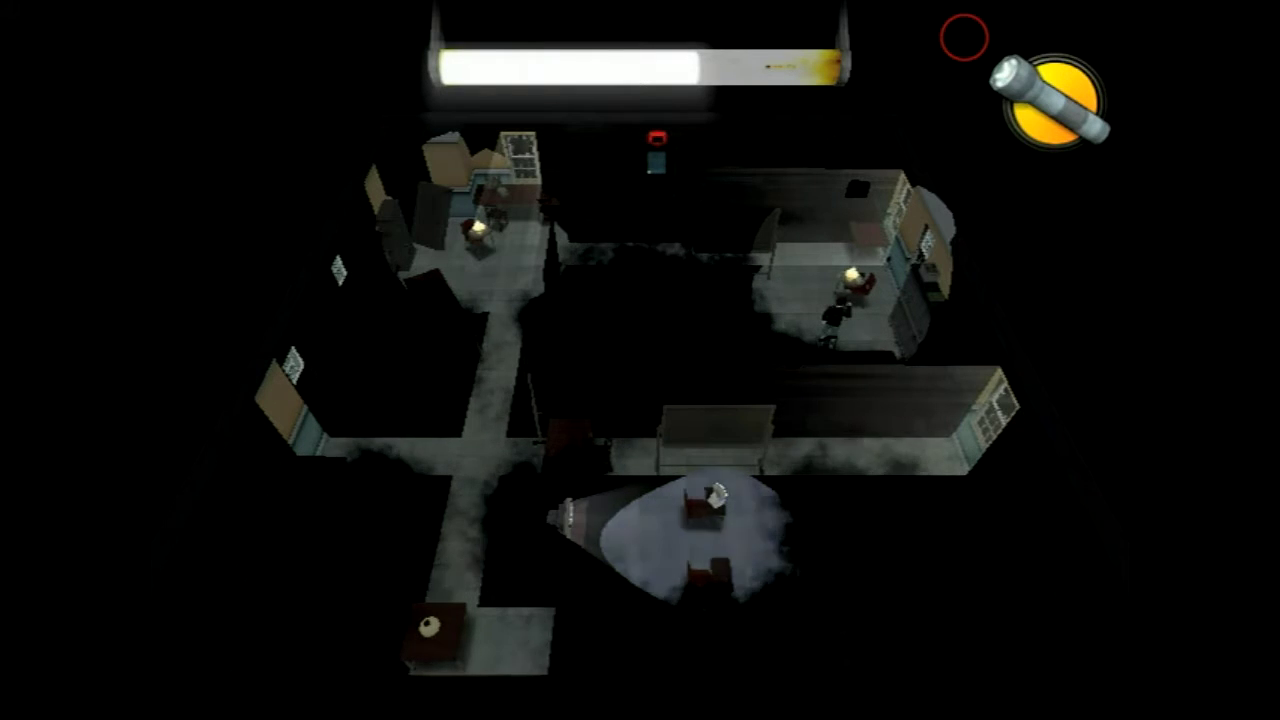
key("Up")
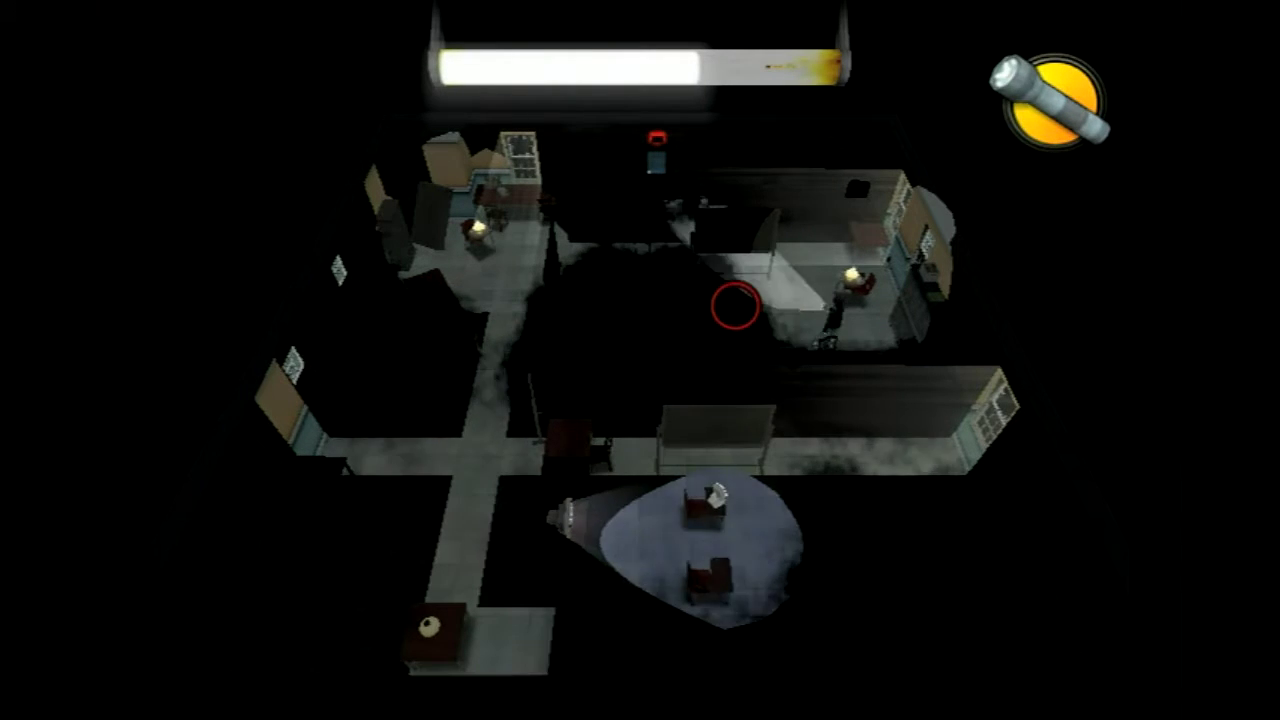
key("Right")
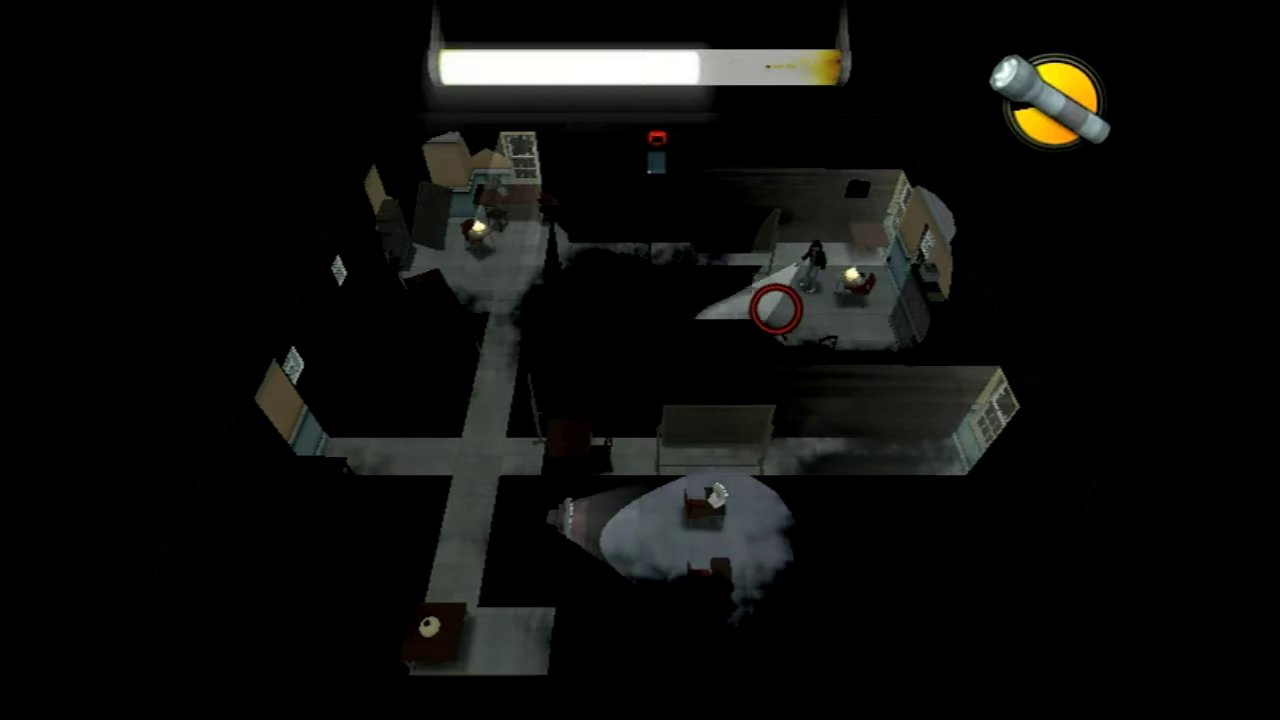
key("a")
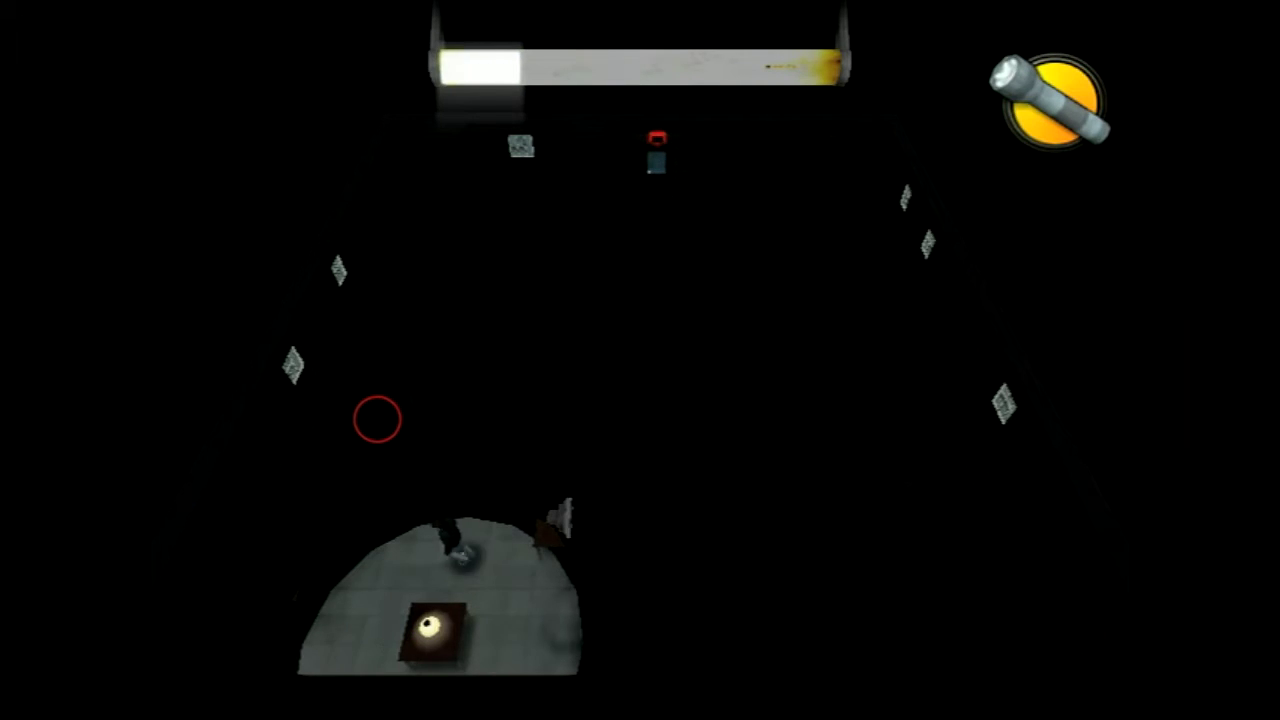
left_click_drag(377, 419, 449, 463)
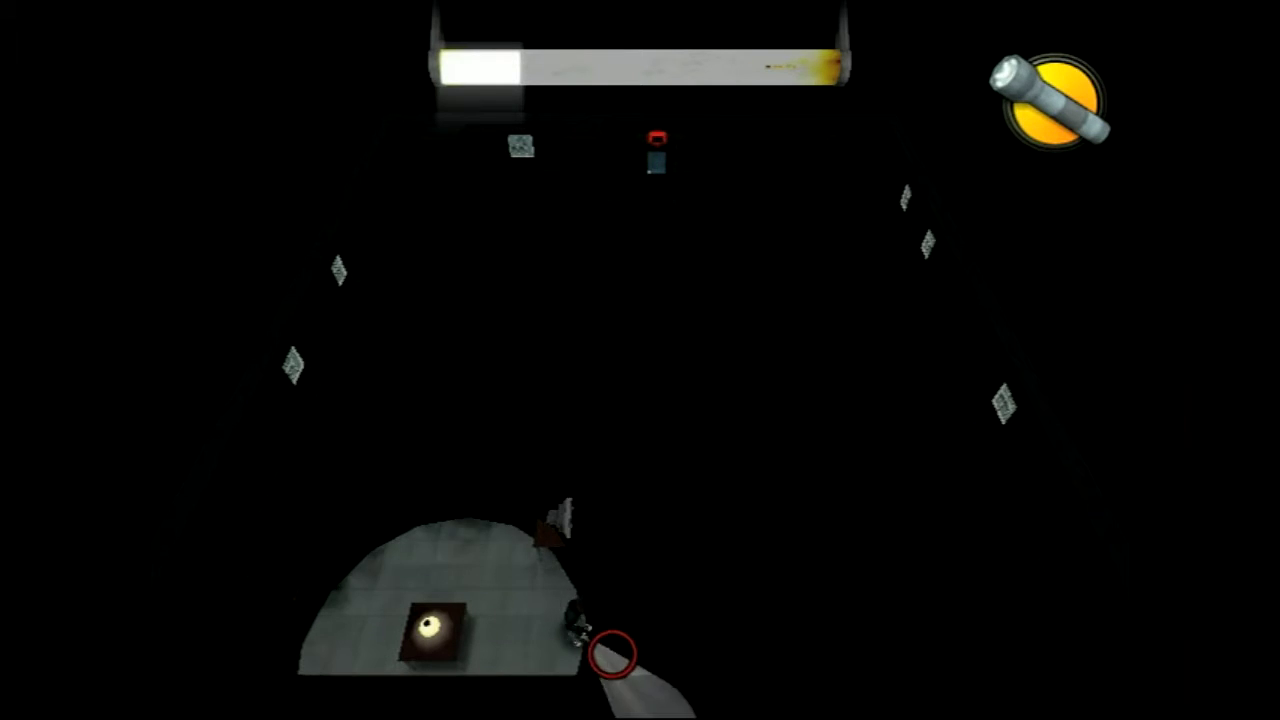
left_click_drag(612, 654, 280, 577)
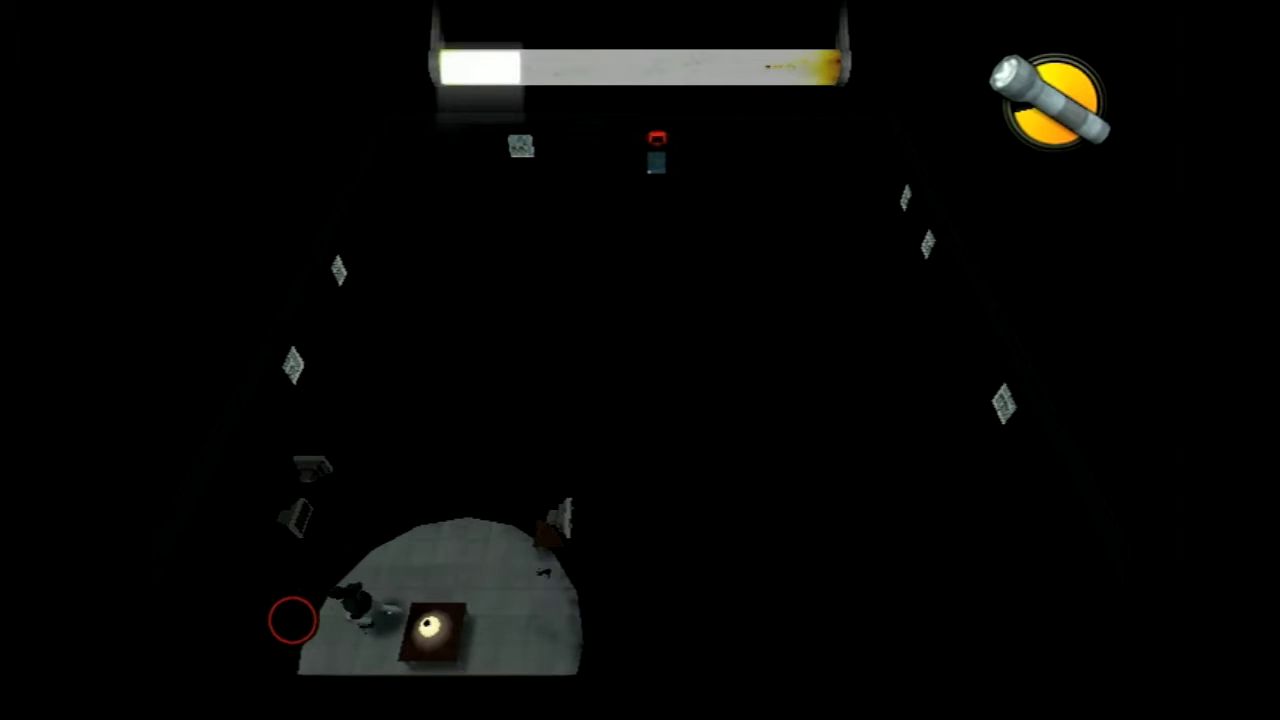
left_click(317, 554)
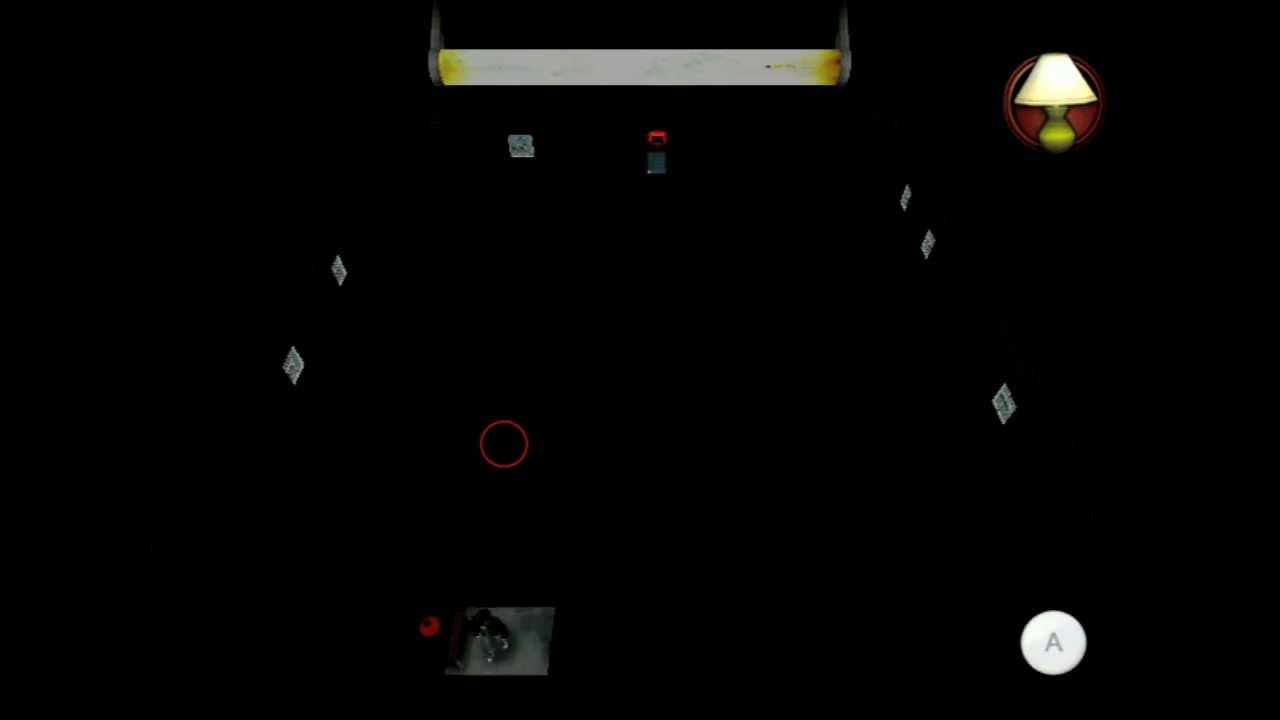
left_click(465, 468)
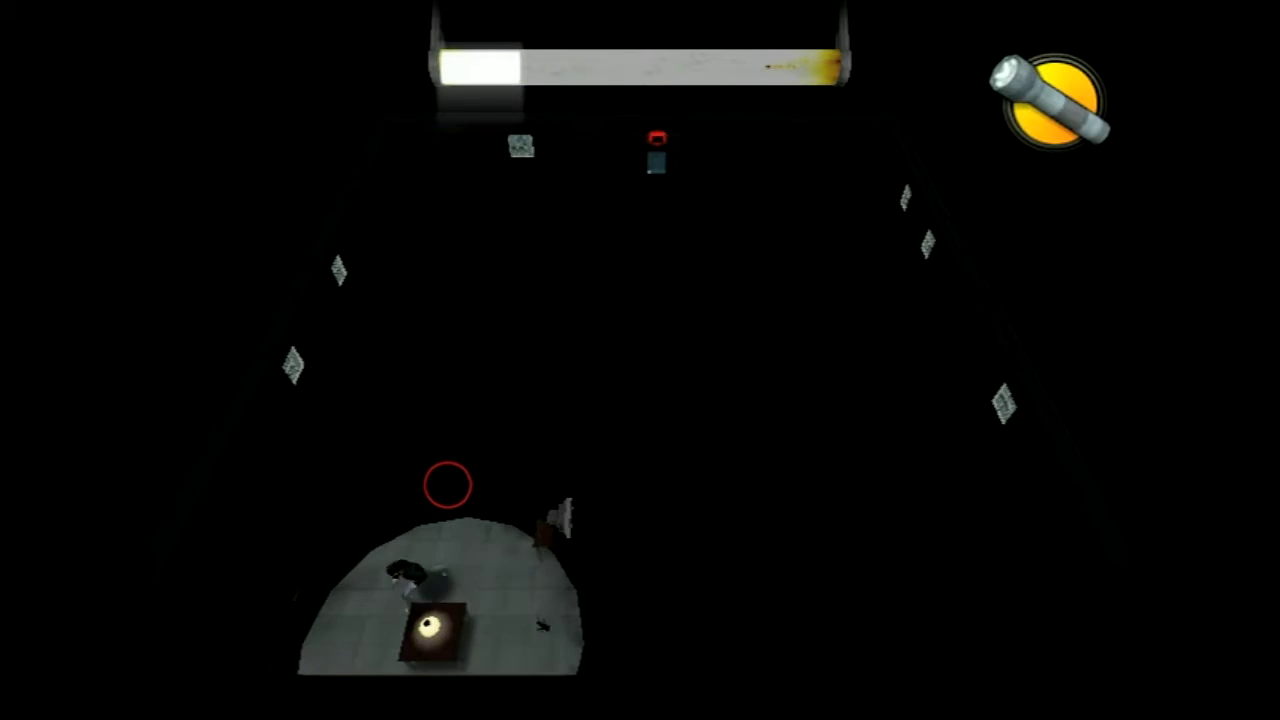
left_click(160, 610)
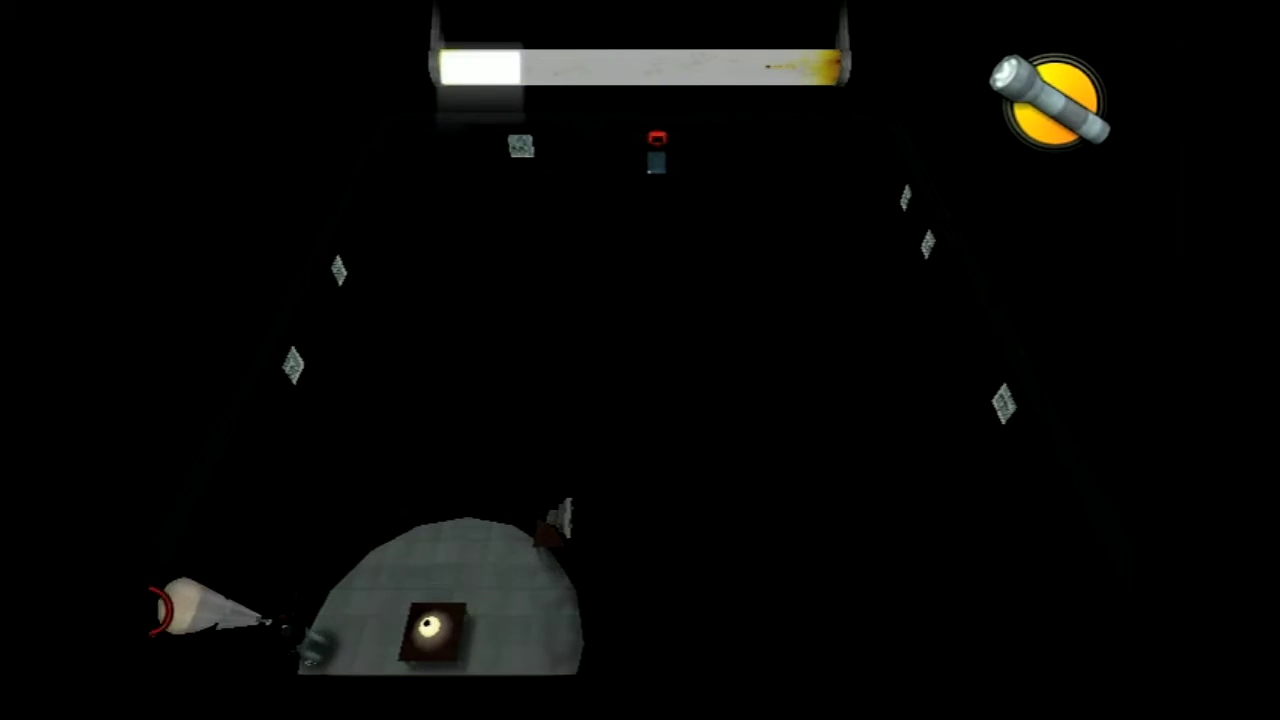
left_click(160, 655)
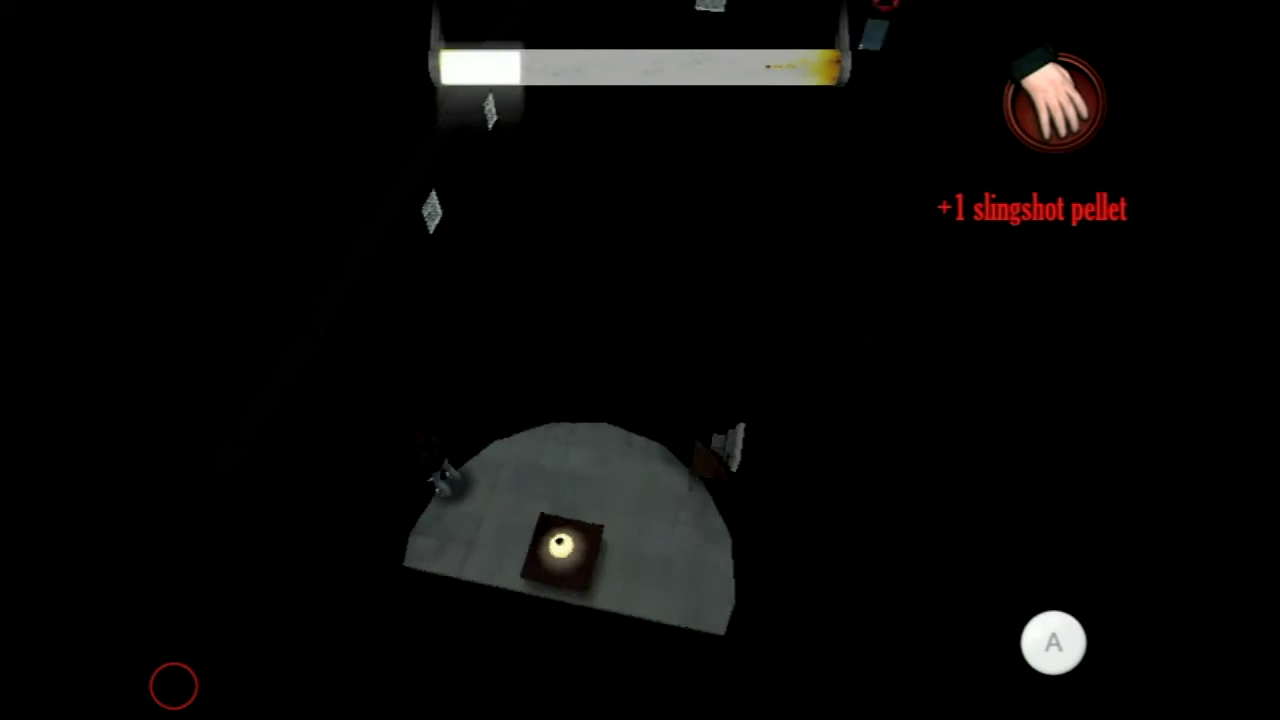
key("z")
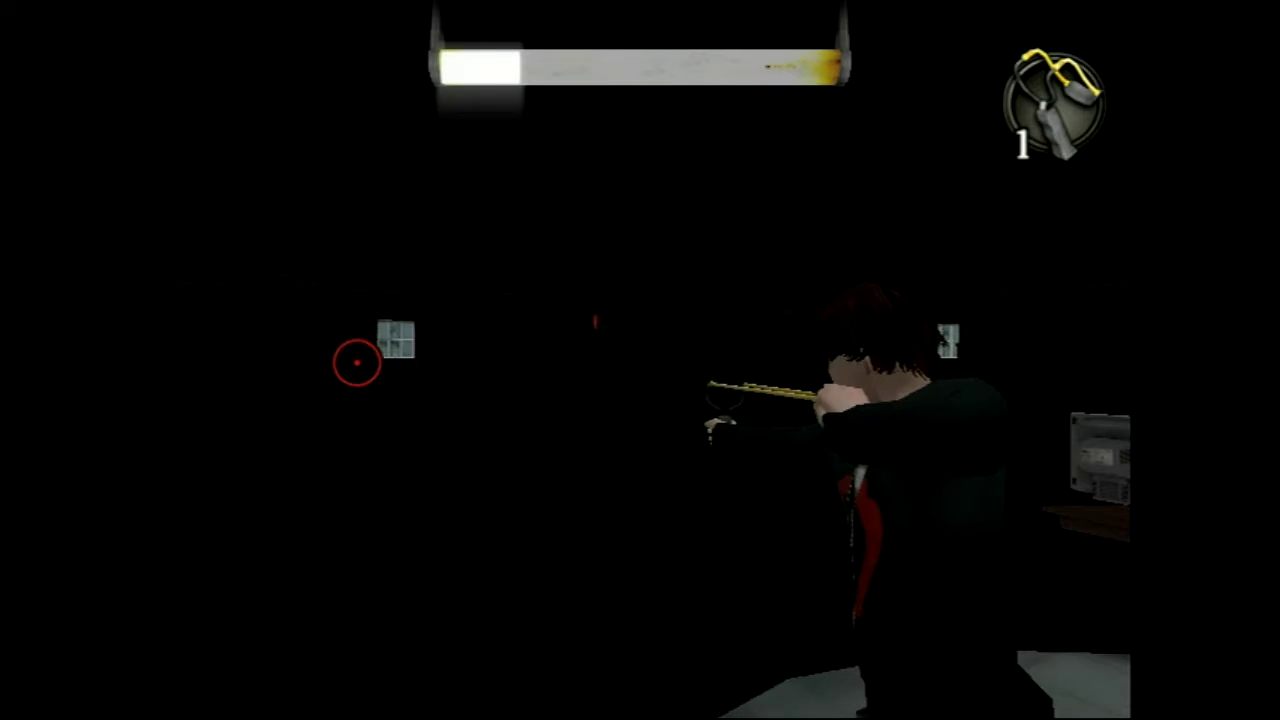
left_click(390, 343)
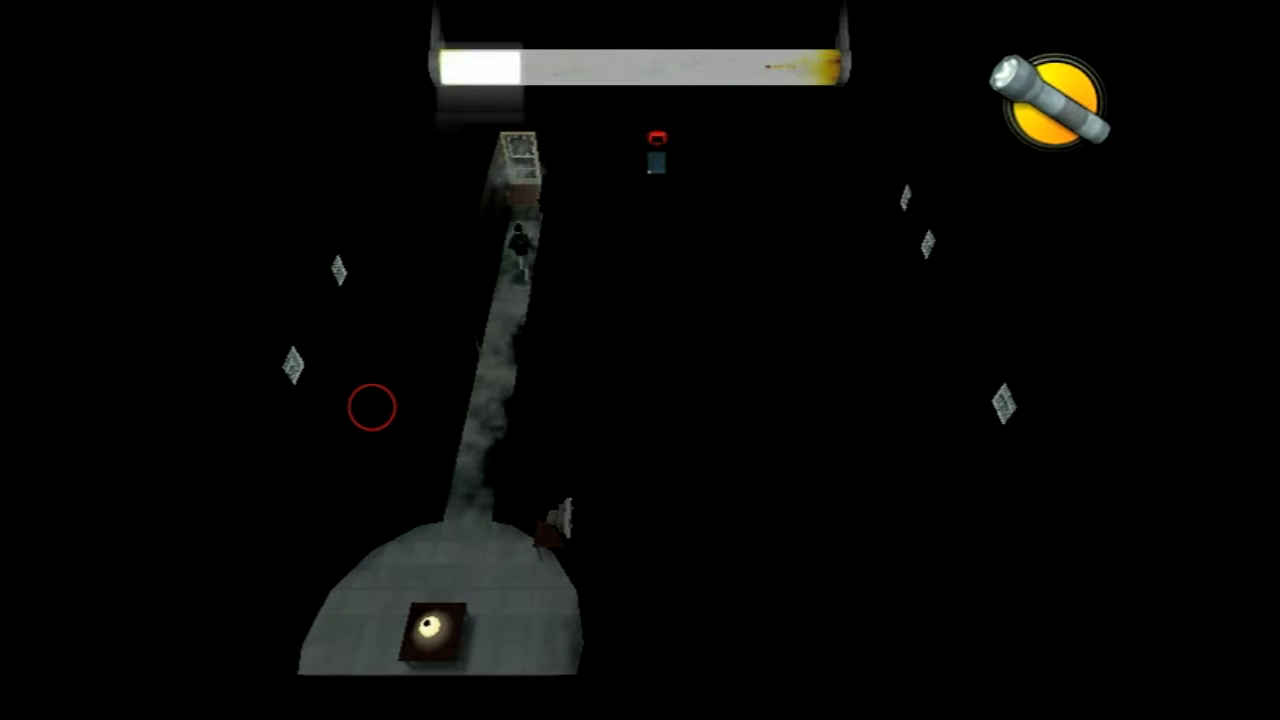
left_click(371, 407)
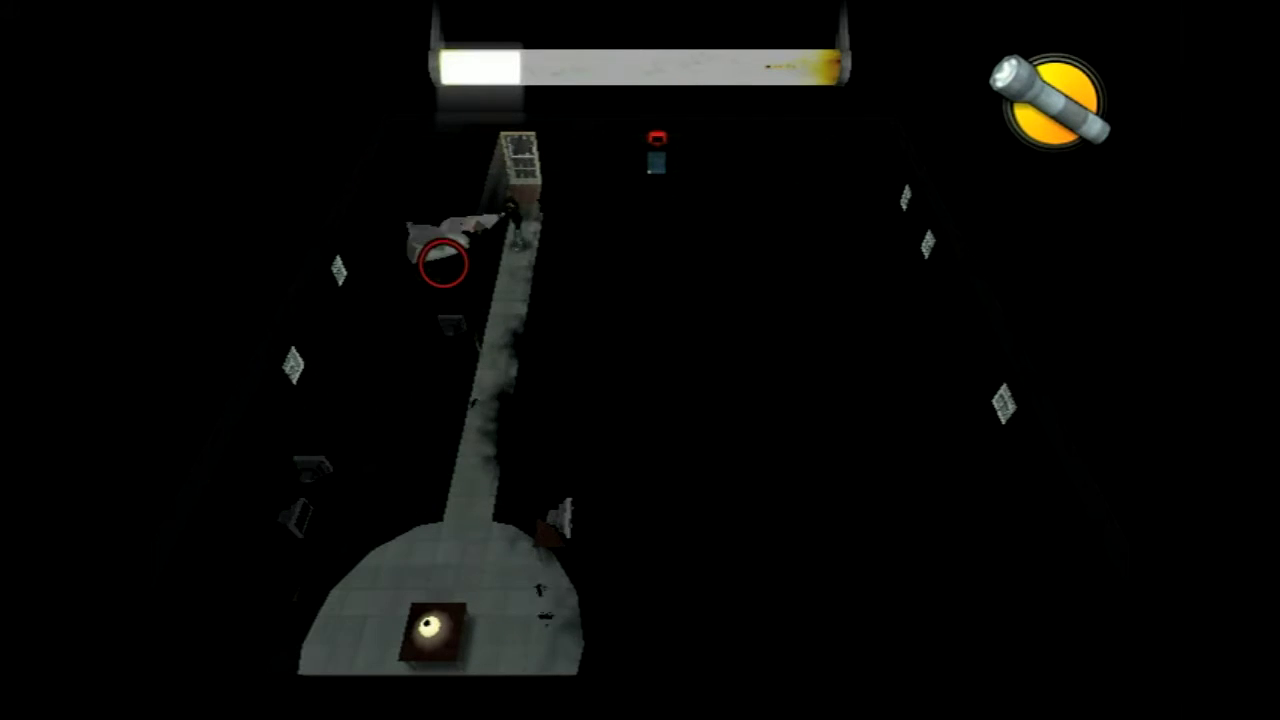
left_click(426, 296)
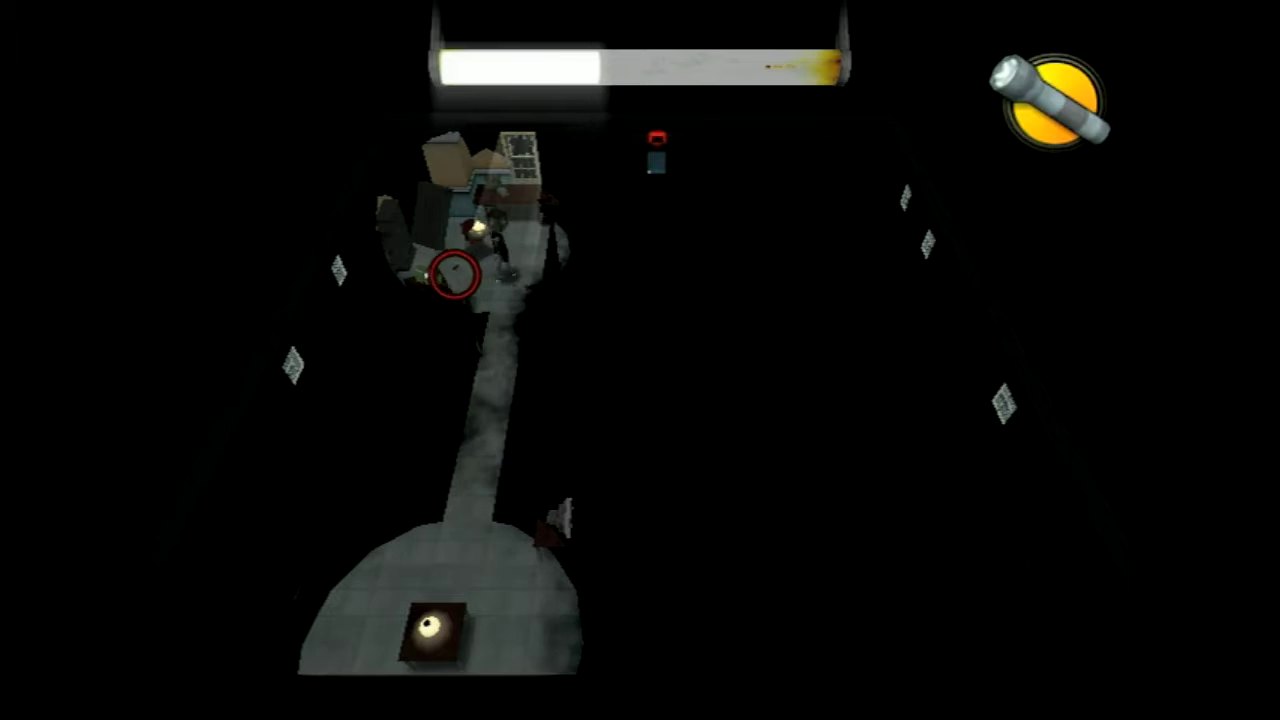
left_click(446, 291)
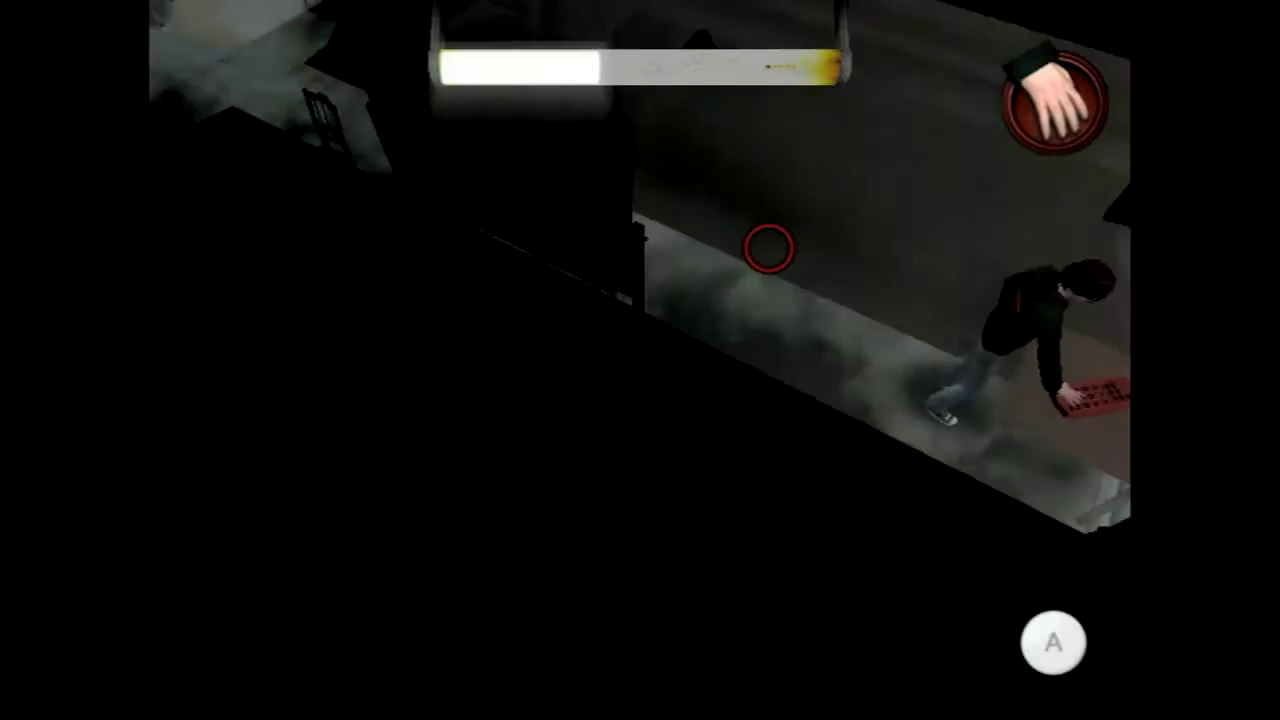
left_click(769, 249)
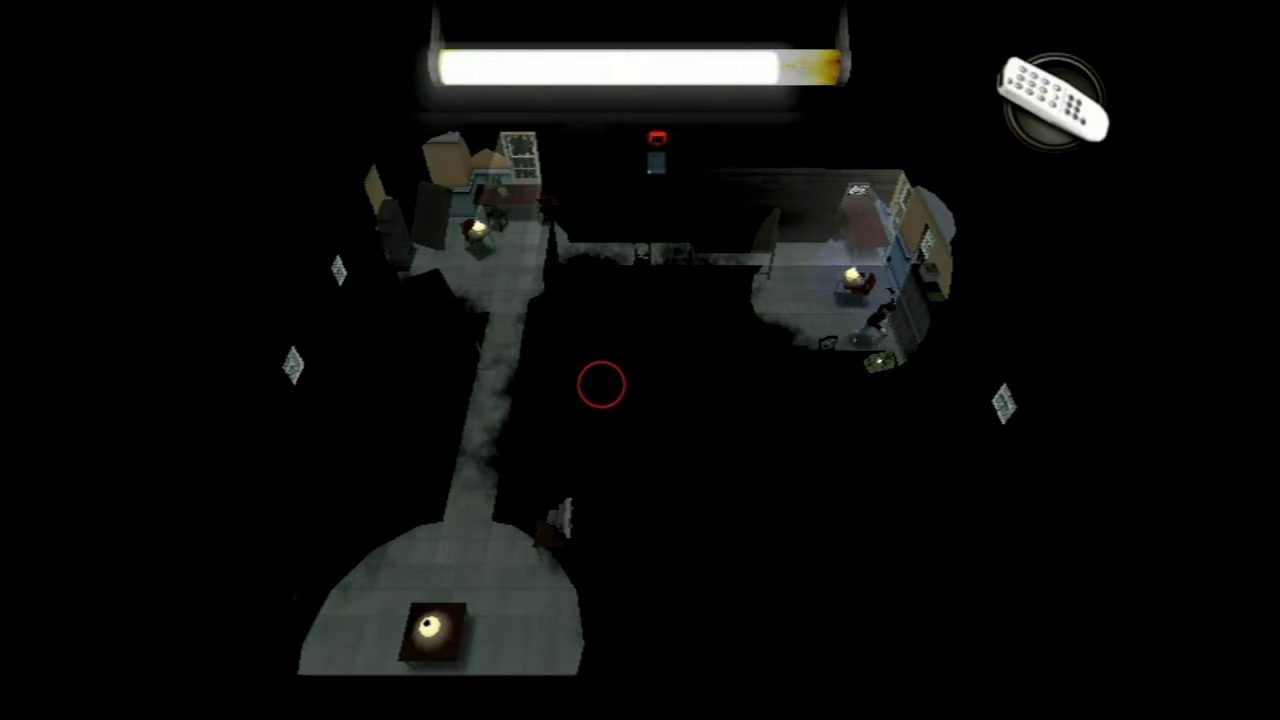
left_click(600, 378)
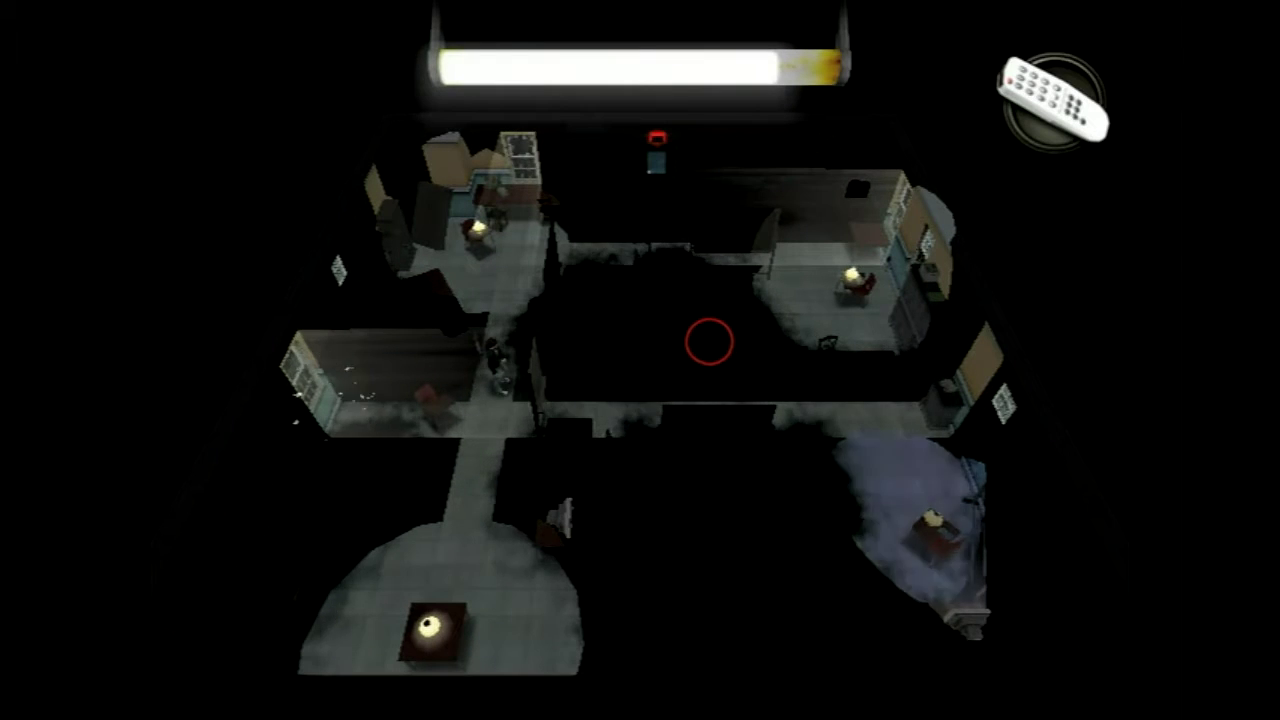
left_click(675, 346)
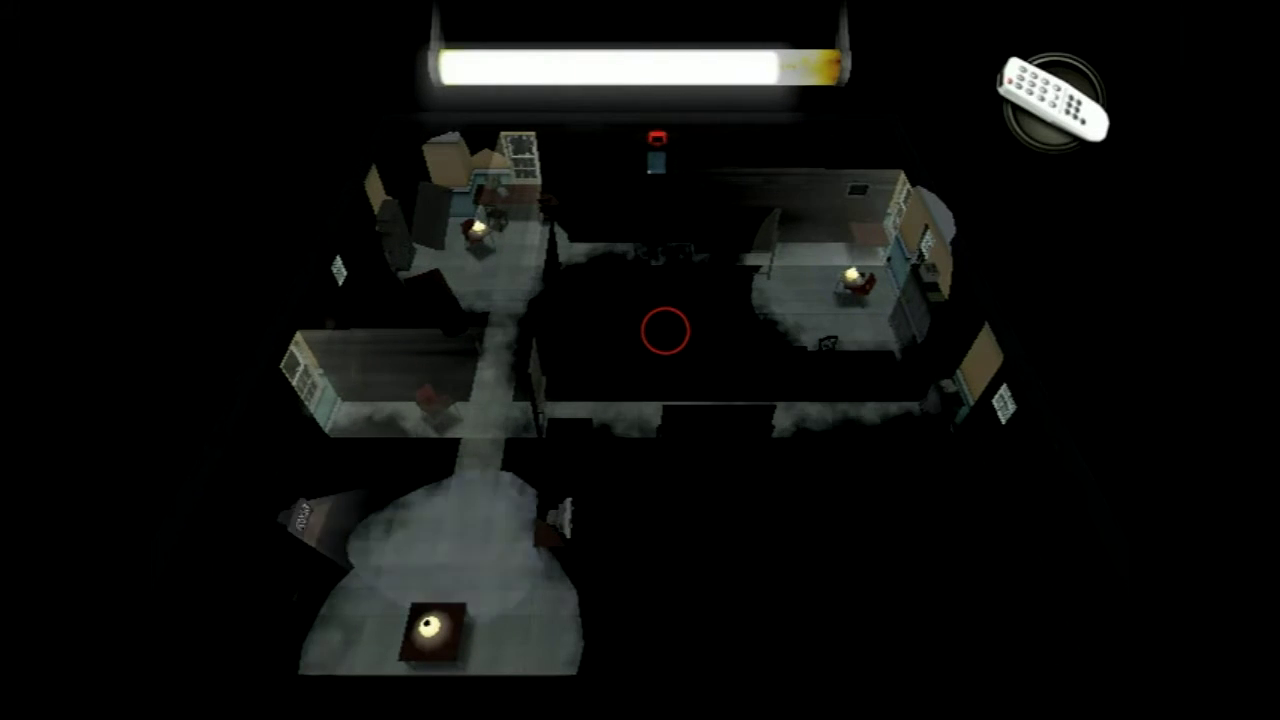
scroll(669, 338, "down", 1)
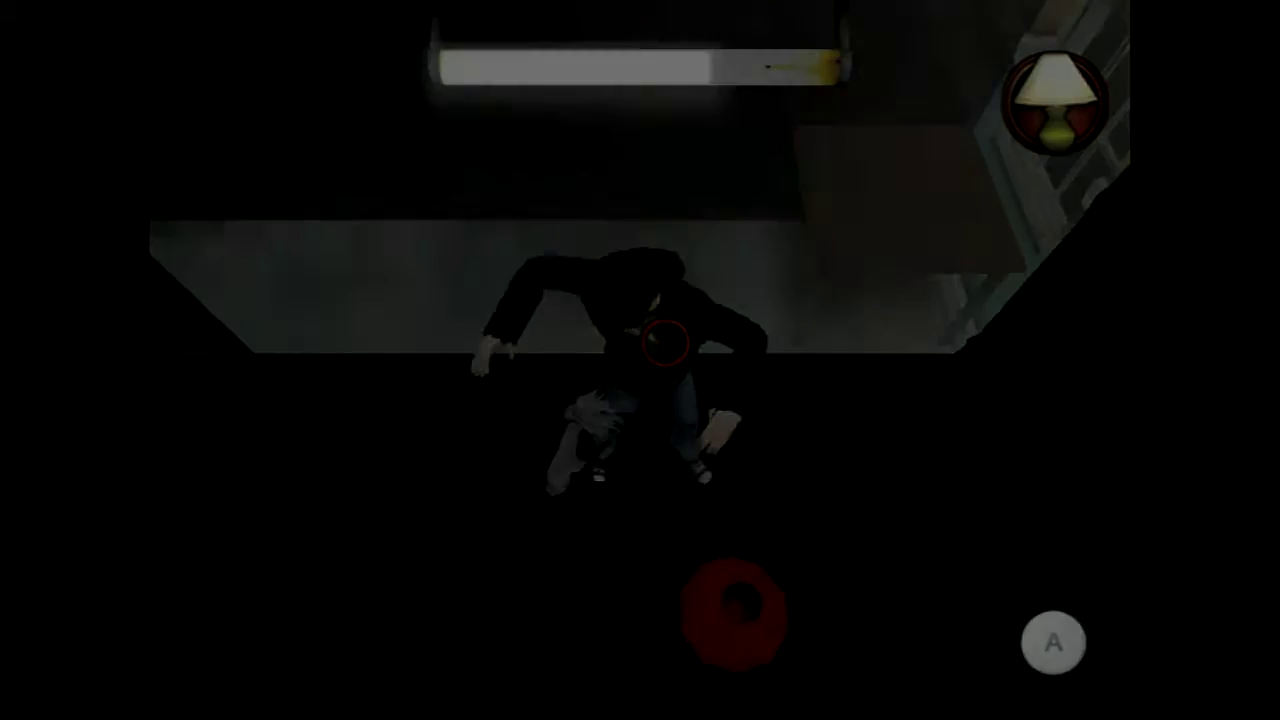
scroll(669, 338, "down", 1)
scroll(460, 370, "up", 1)
left_click(452, 385)
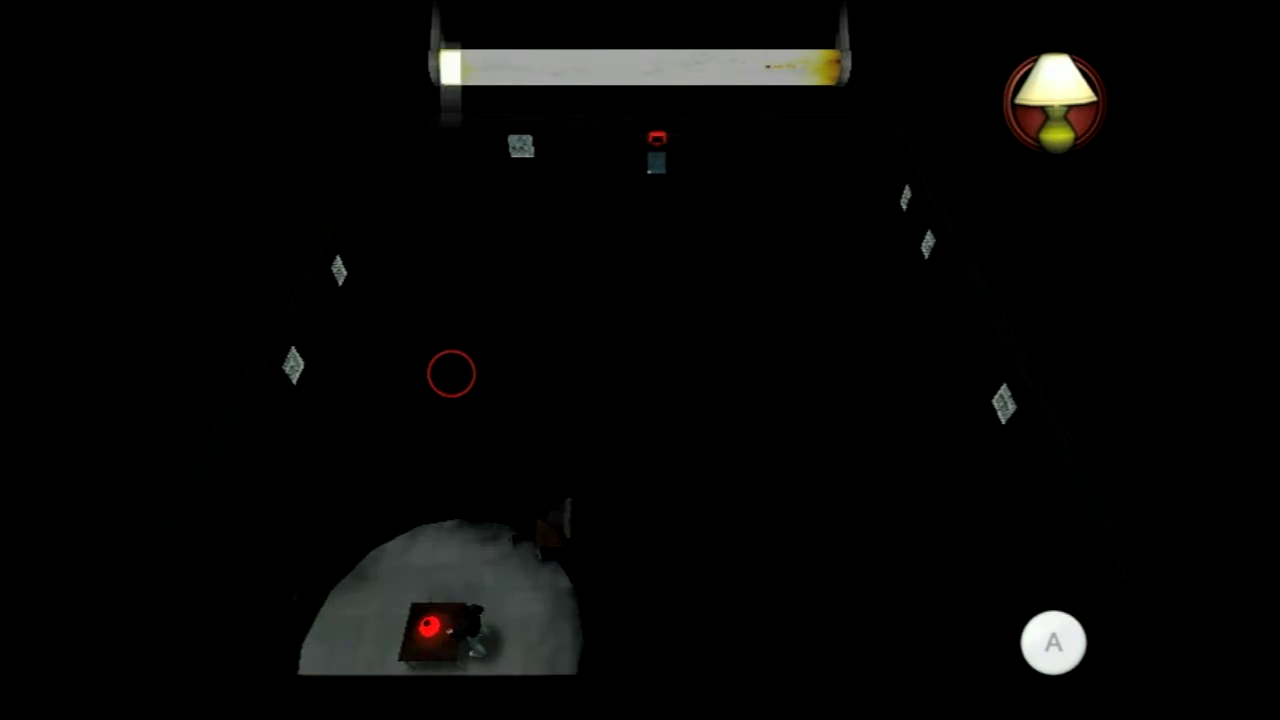
scroll(350, 556, "down", 1)
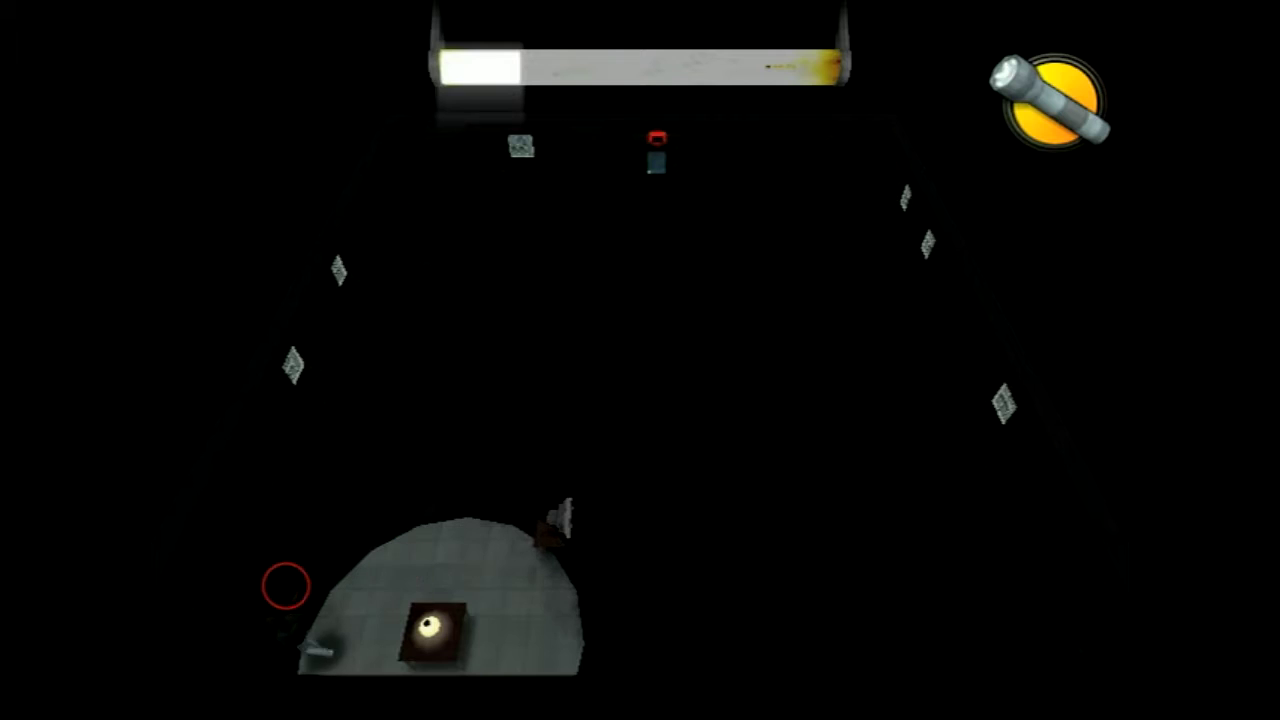
scroll(243, 543, "down", 1)
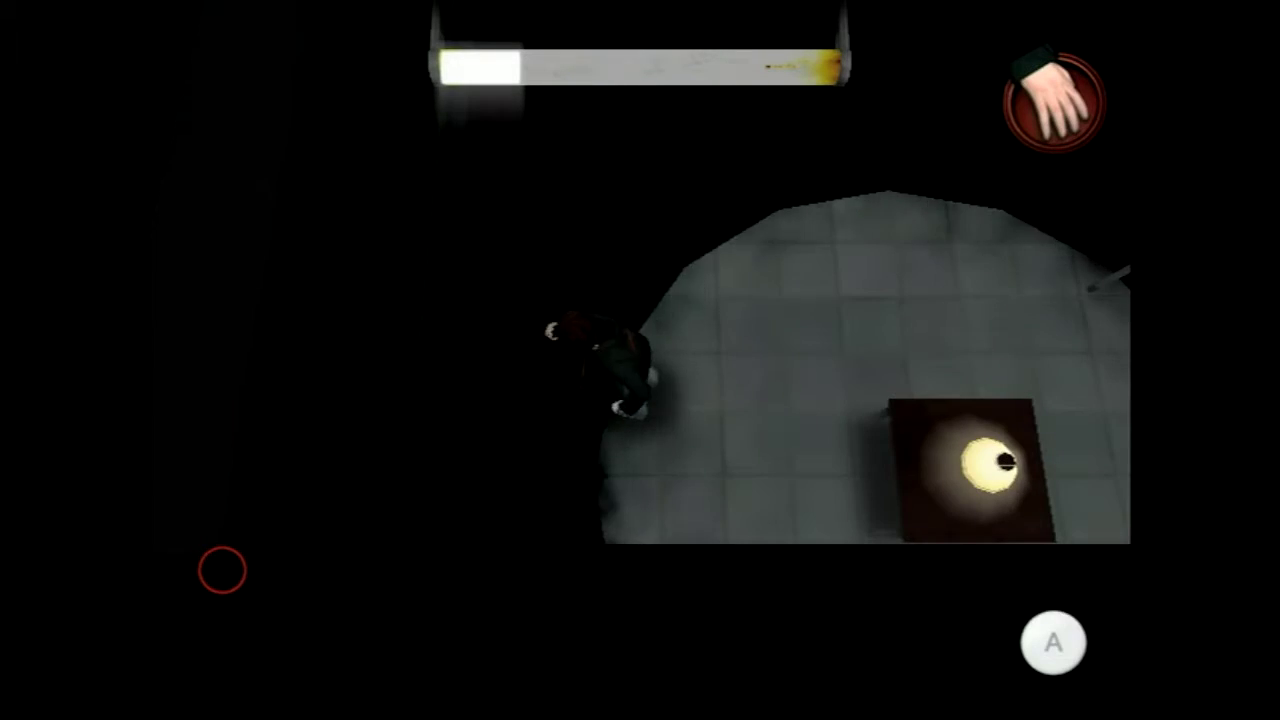
left_click(220, 569)
scroll(498, 393, "up", 2)
scroll(498, 393, "up", 1)
left_click(491, 374)
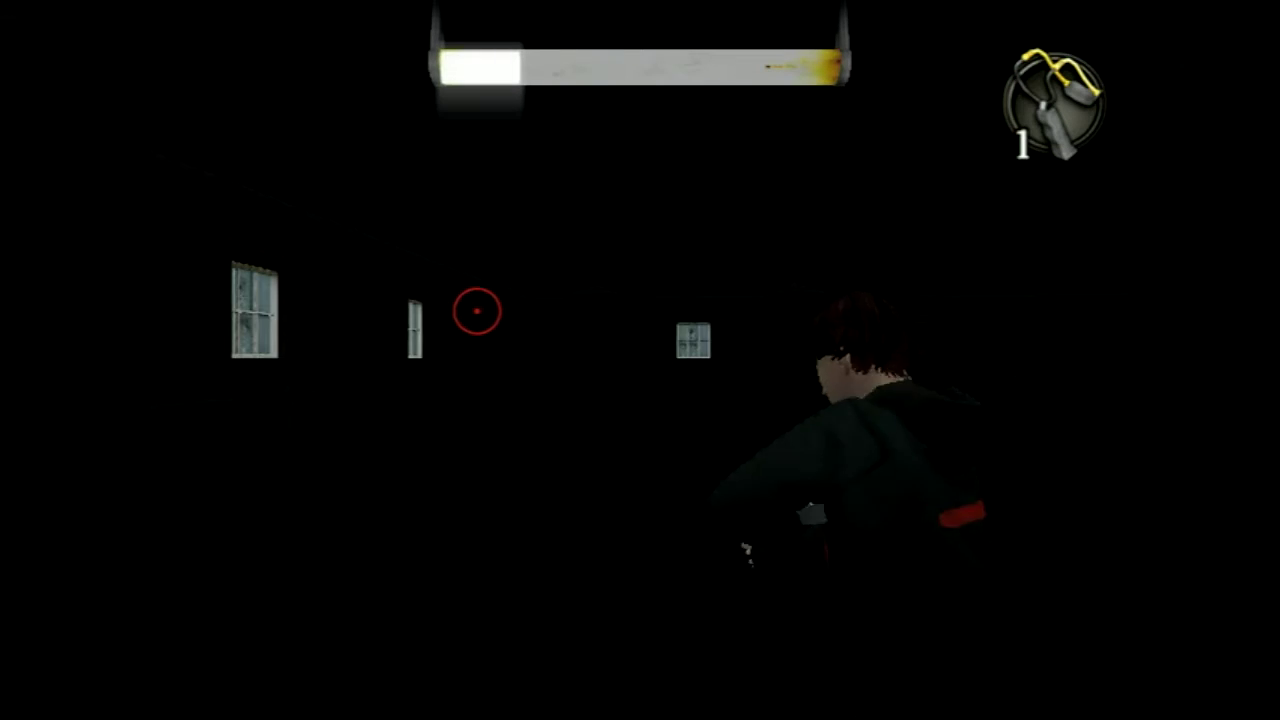
left_click(677, 337)
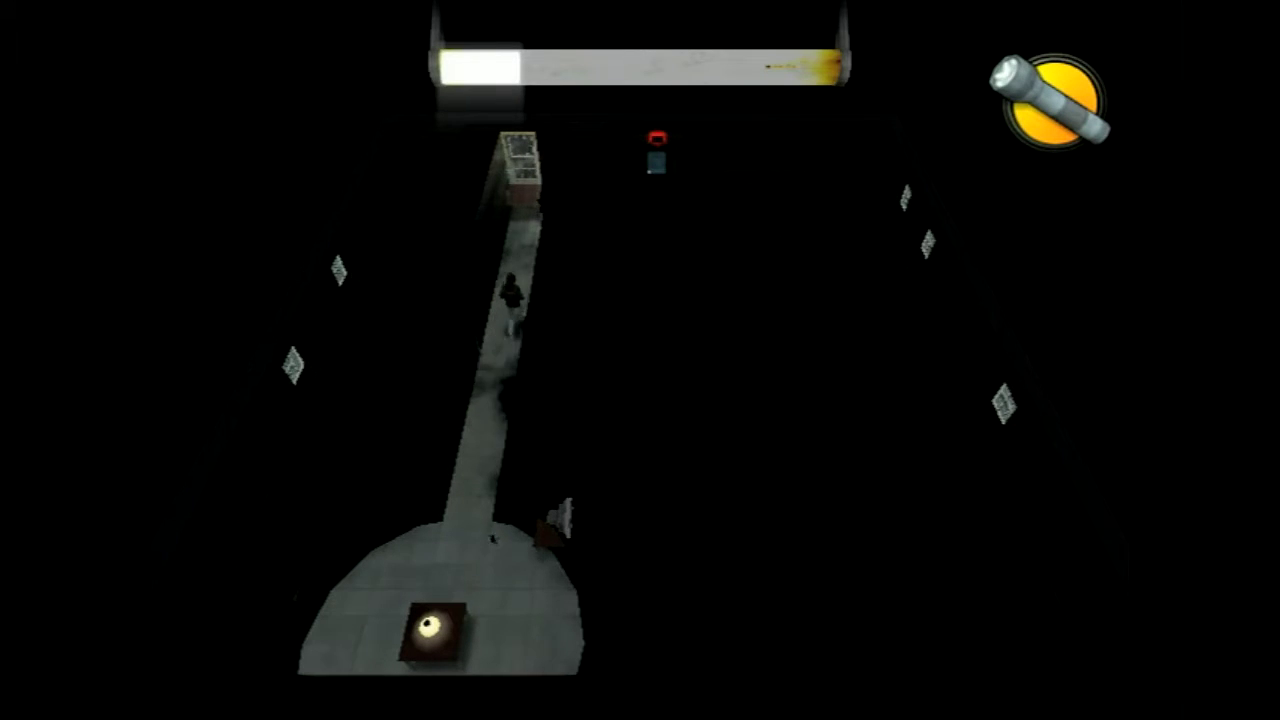
scroll(640, 360, "up", 1)
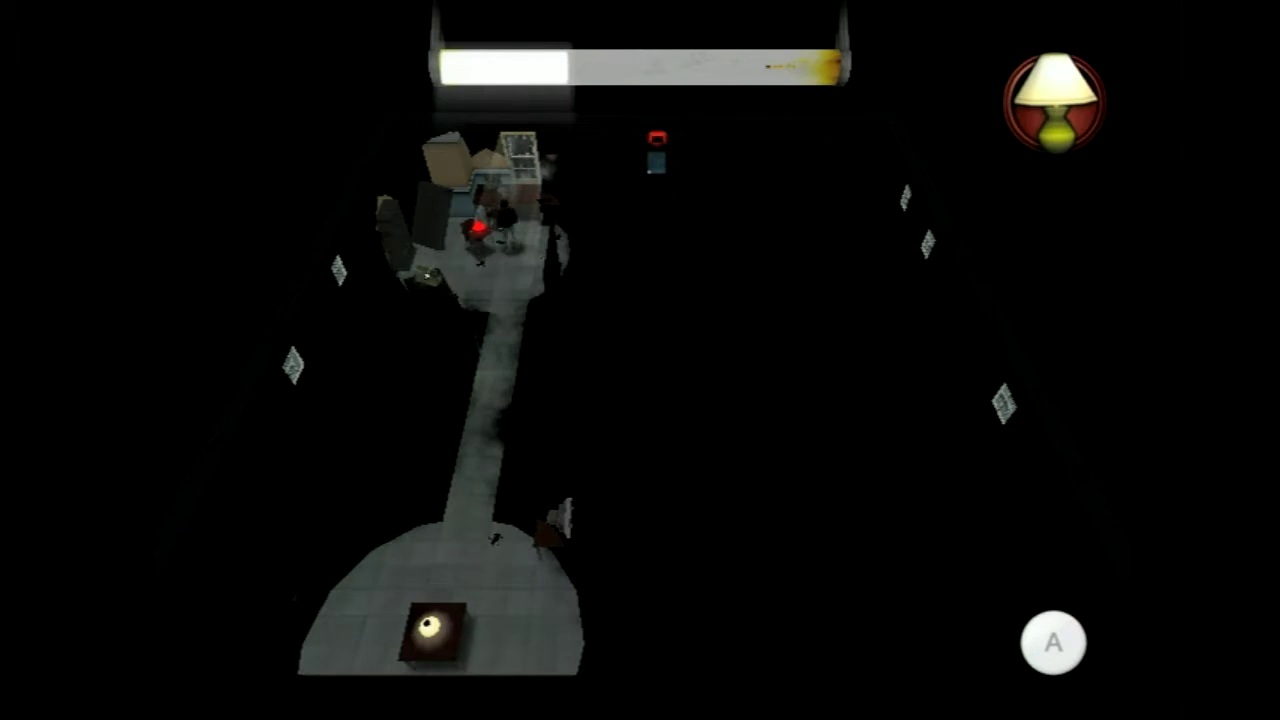
left_click(250, 196)
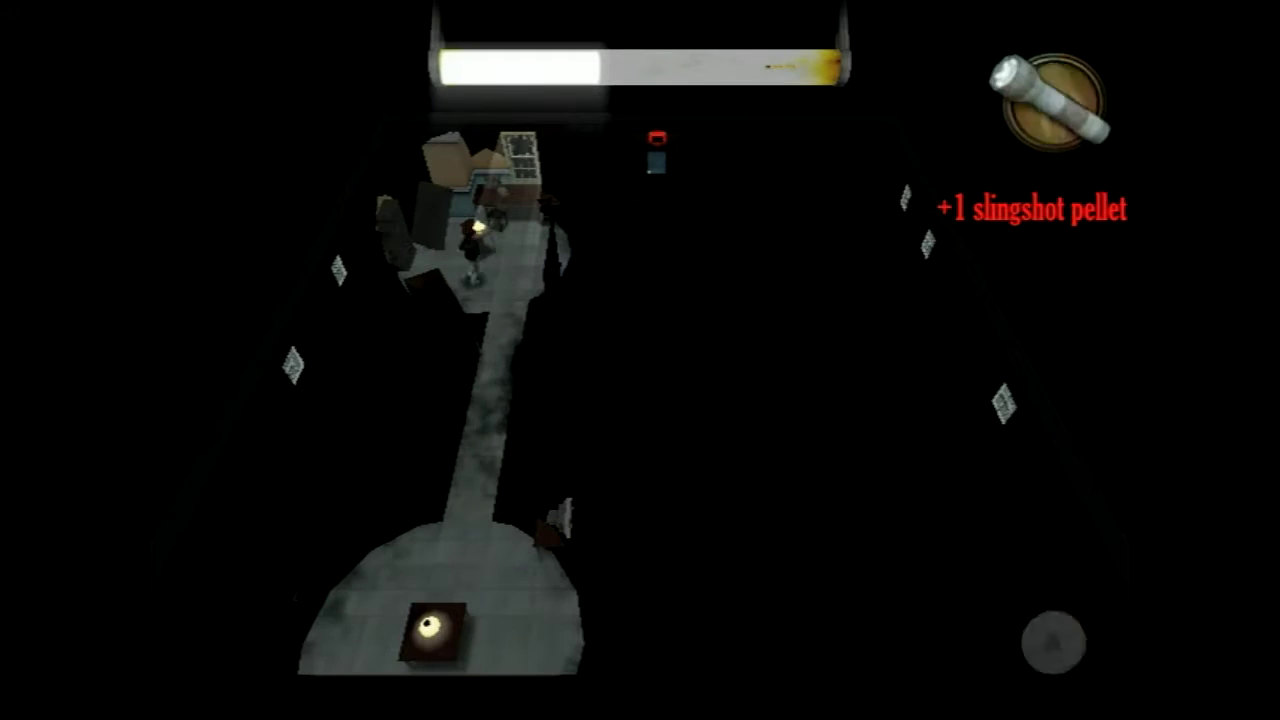
scroll(514, 197, "down", 1)
scroll(651, 217, "down", 1)
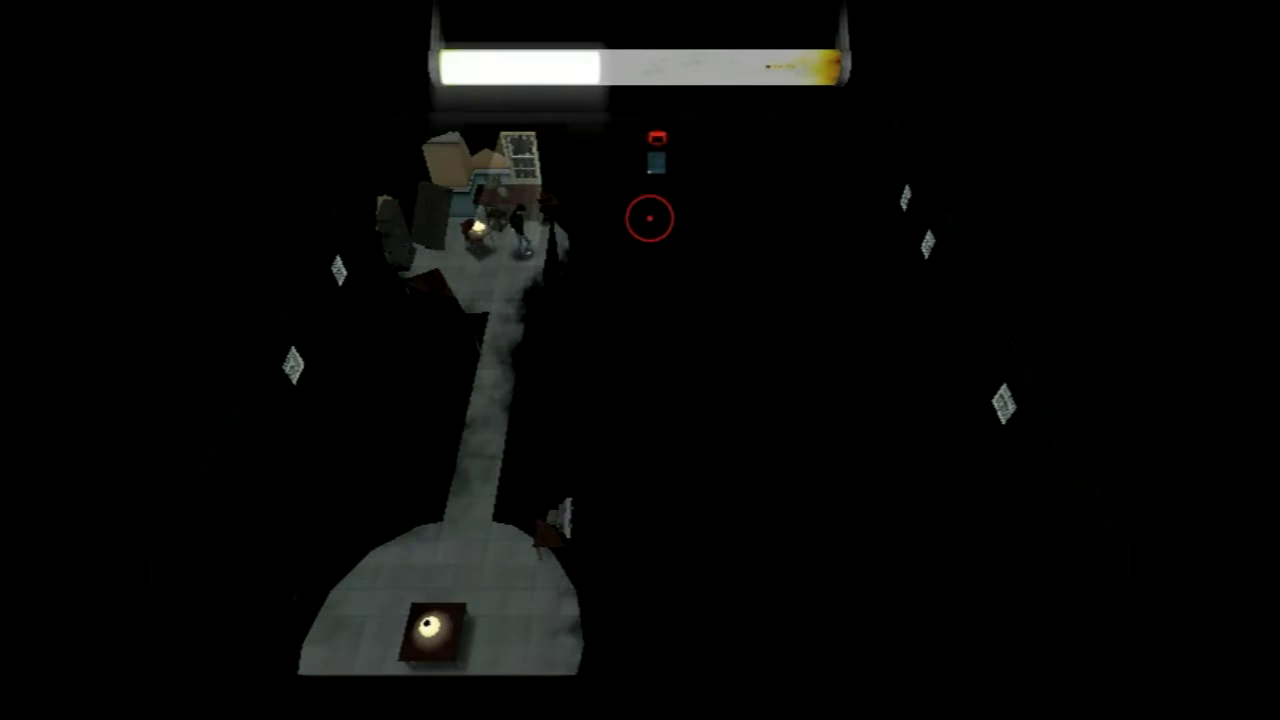
scroll(769, 335, "up", 1)
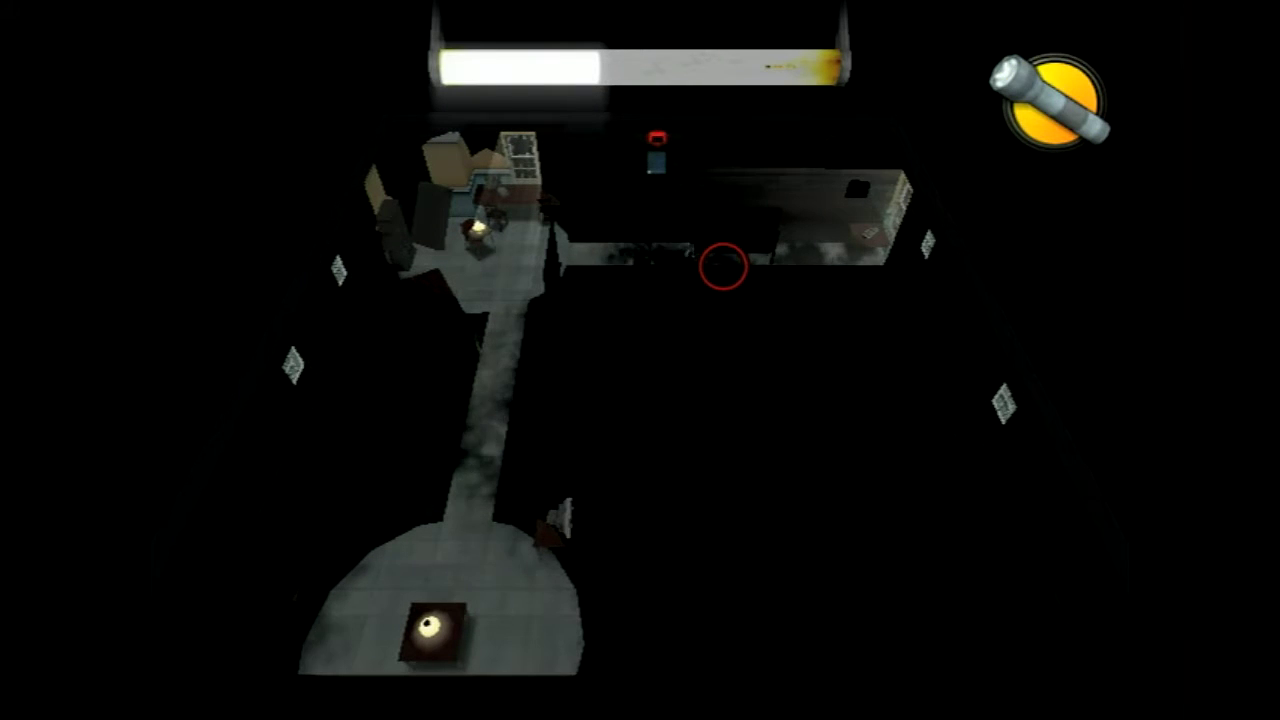
left_click(724, 277)
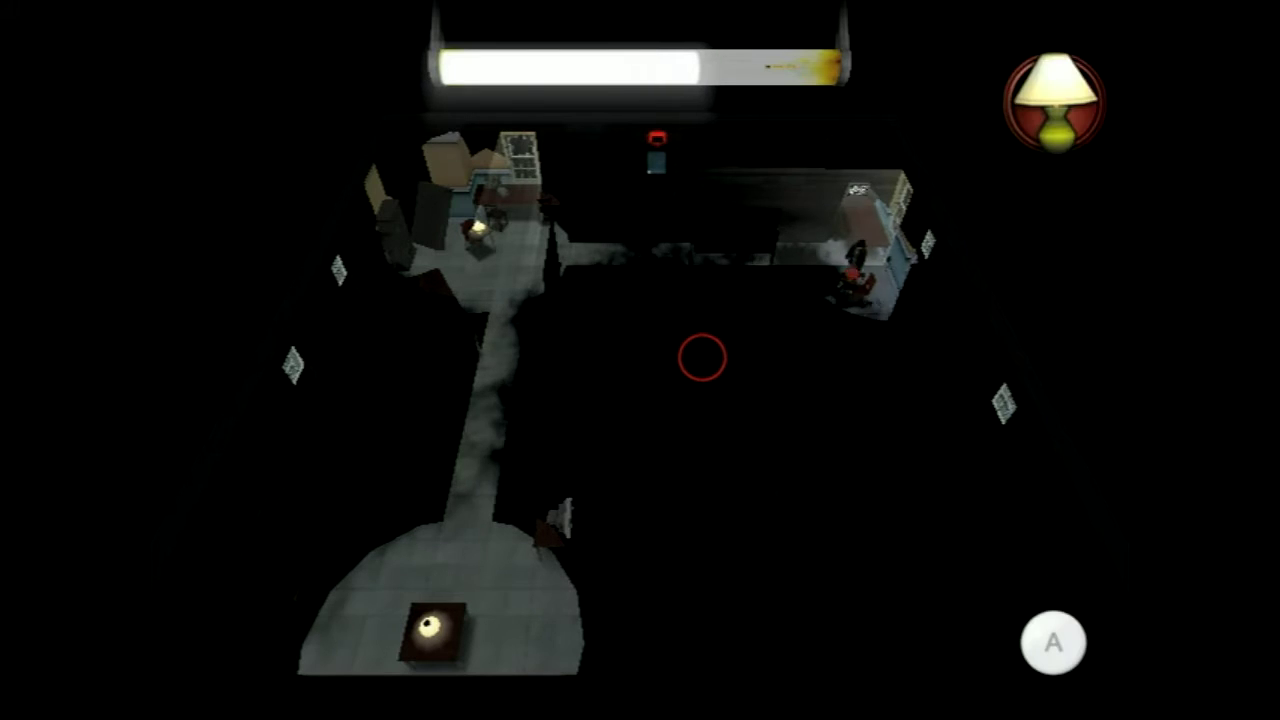
left_click(700, 357)
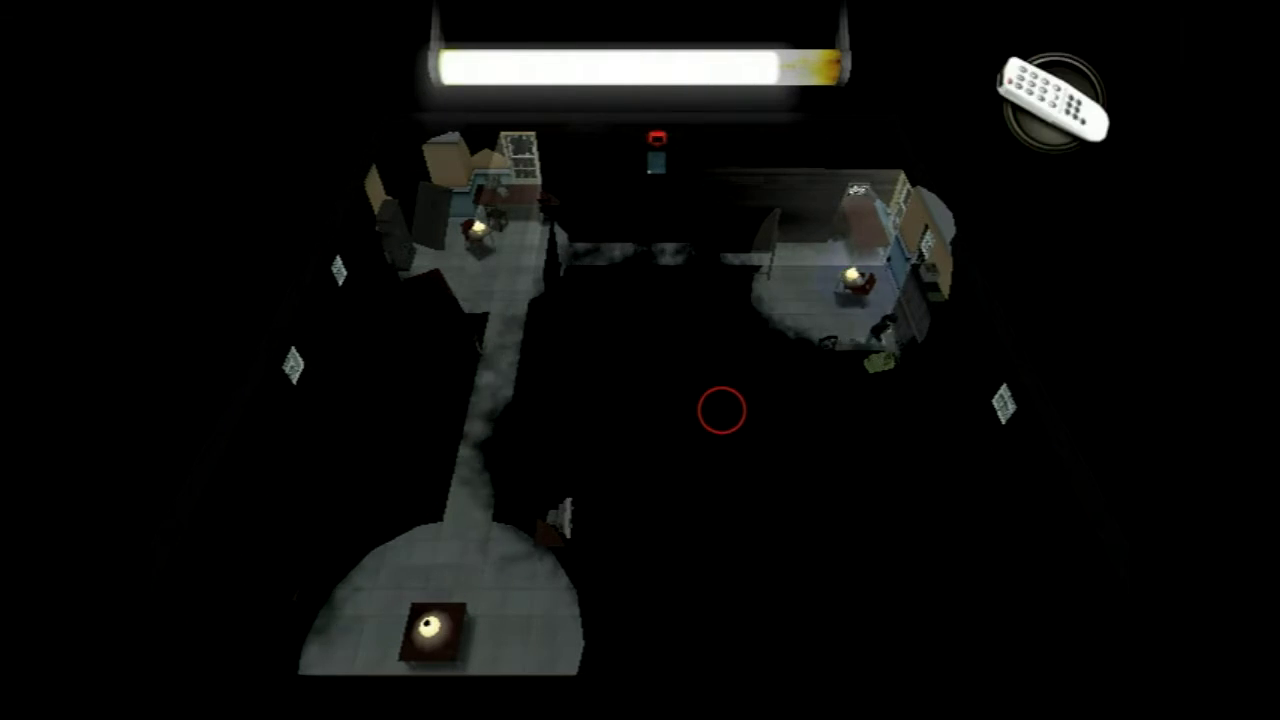
left_click(720, 409)
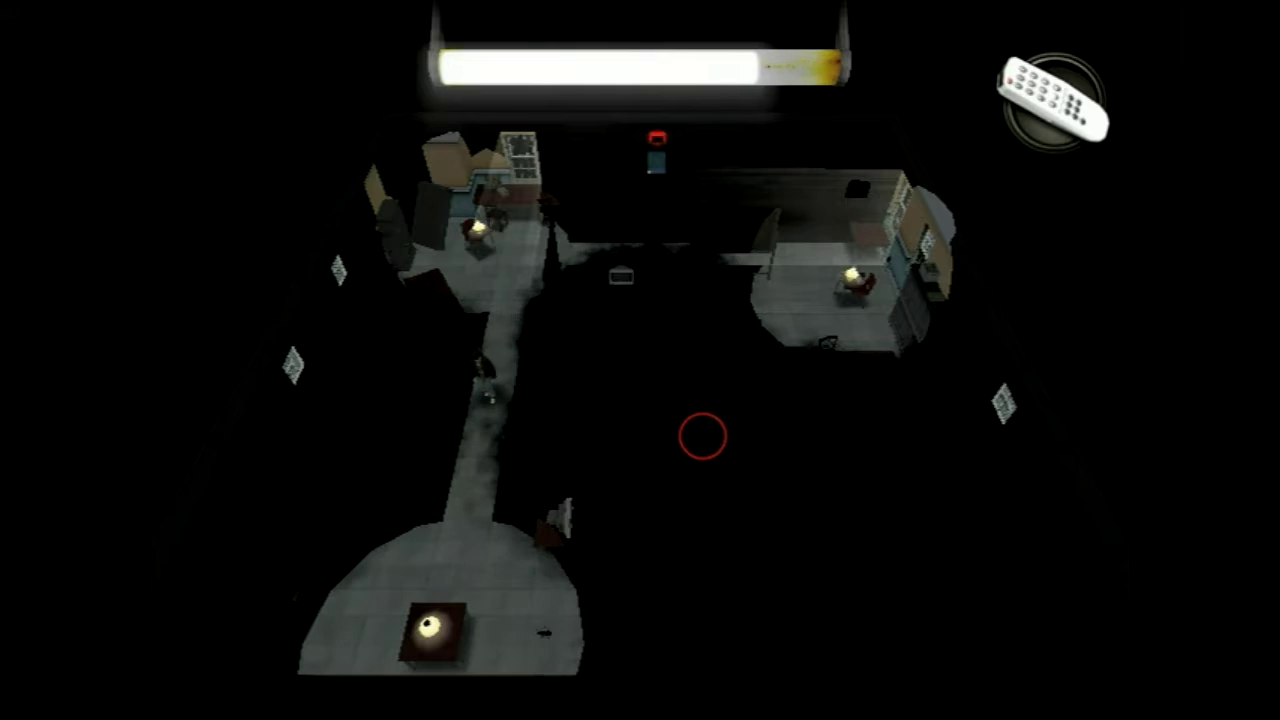
scroll(360, 303, "down", 1)
scroll(290, 355, "down", 1)
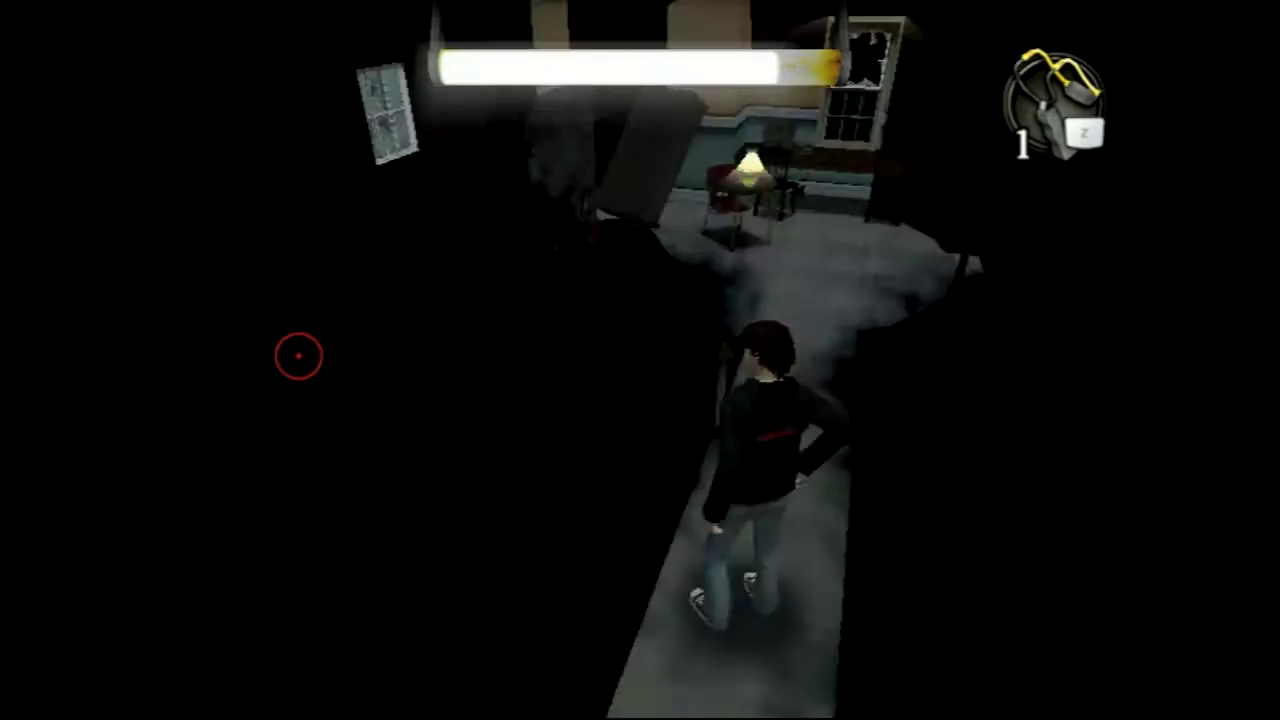
left_click(284, 335)
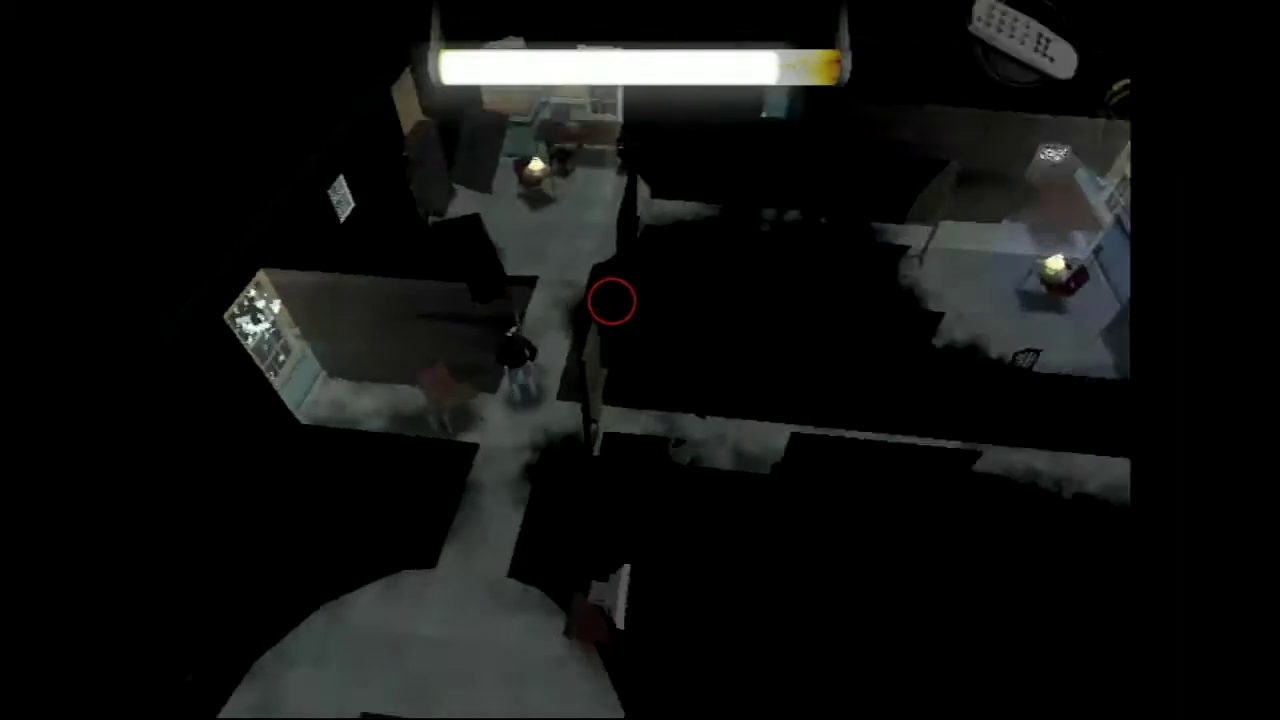
scroll(548, 355, "down", 1)
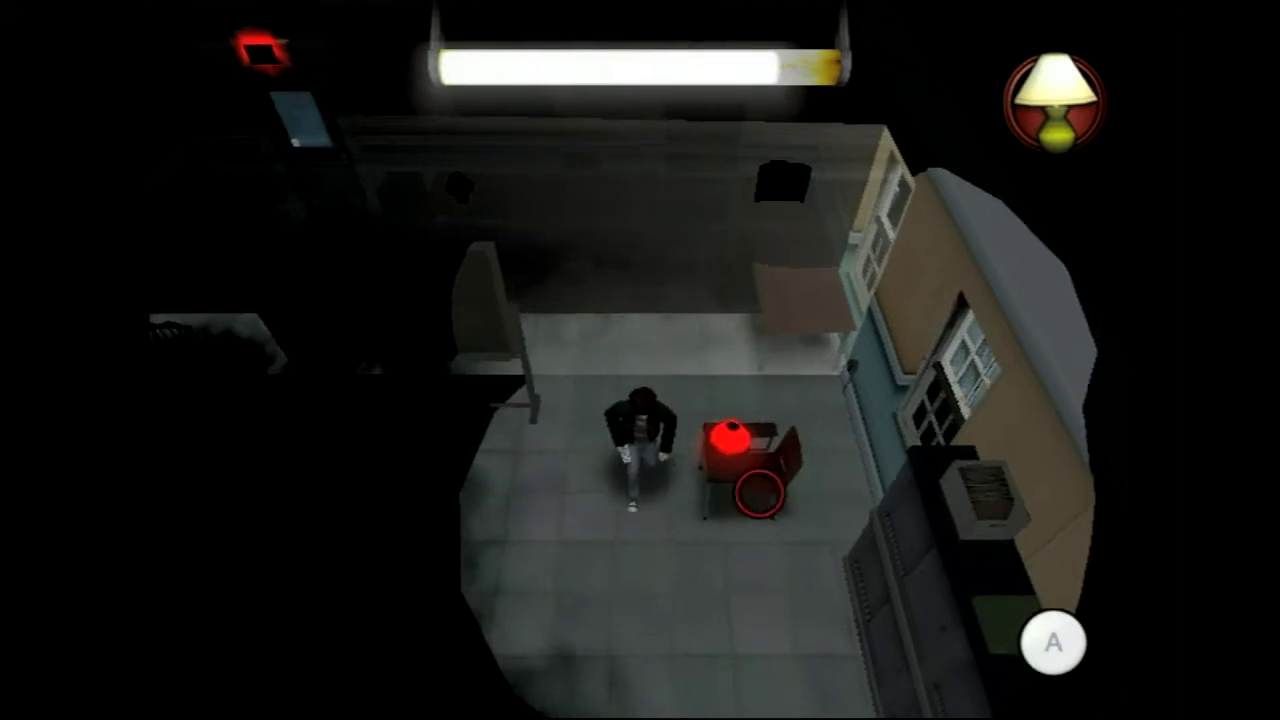
left_click(760, 493)
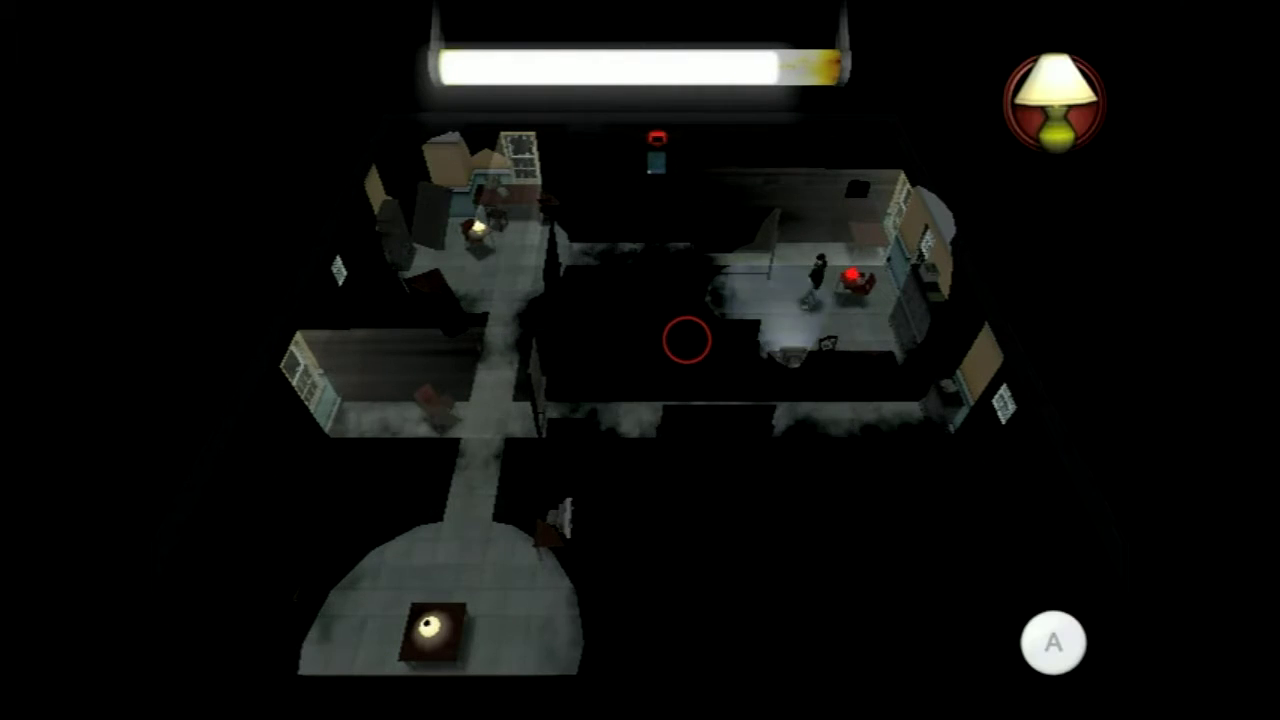
left_click(652, 365)
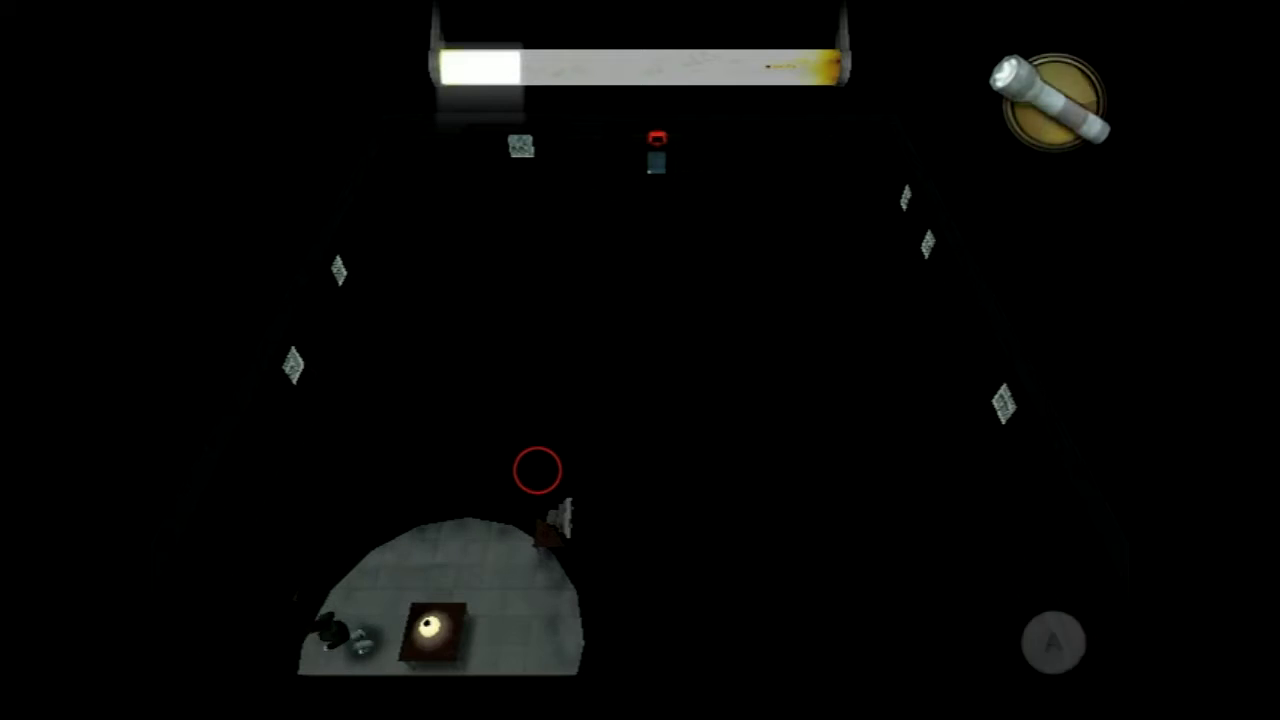
left_click(400, 485)
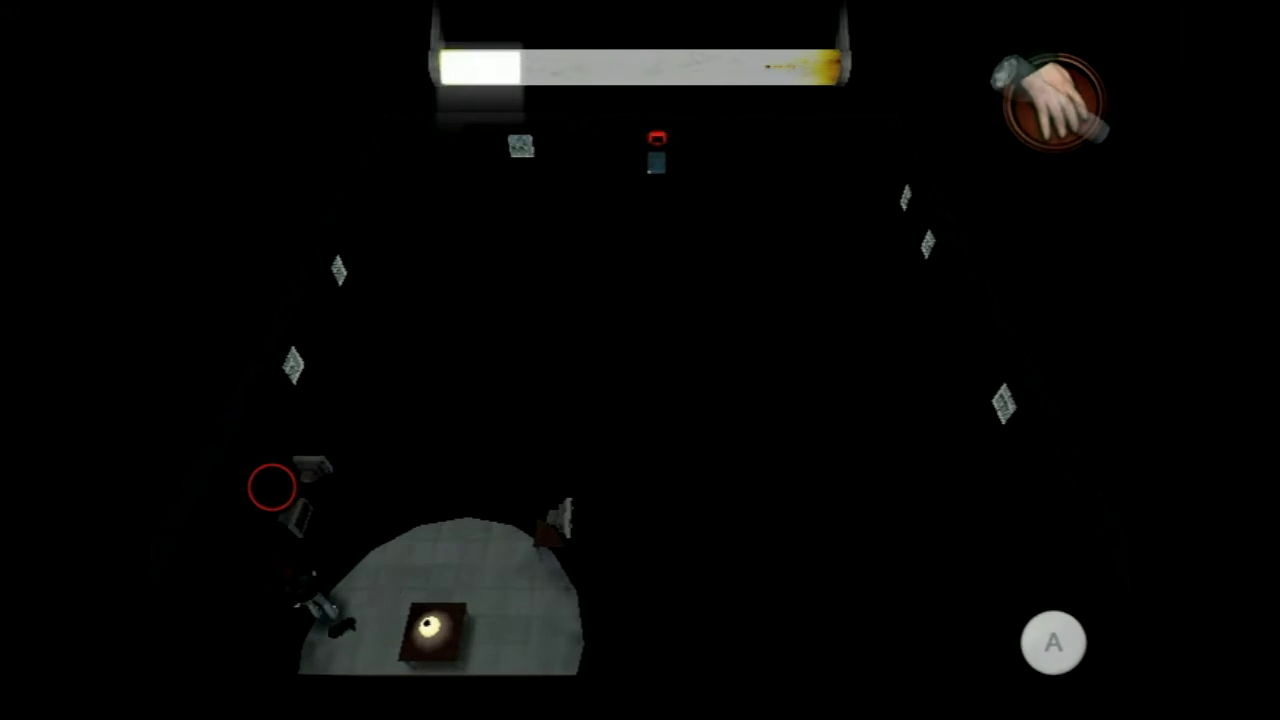
left_click(272, 490)
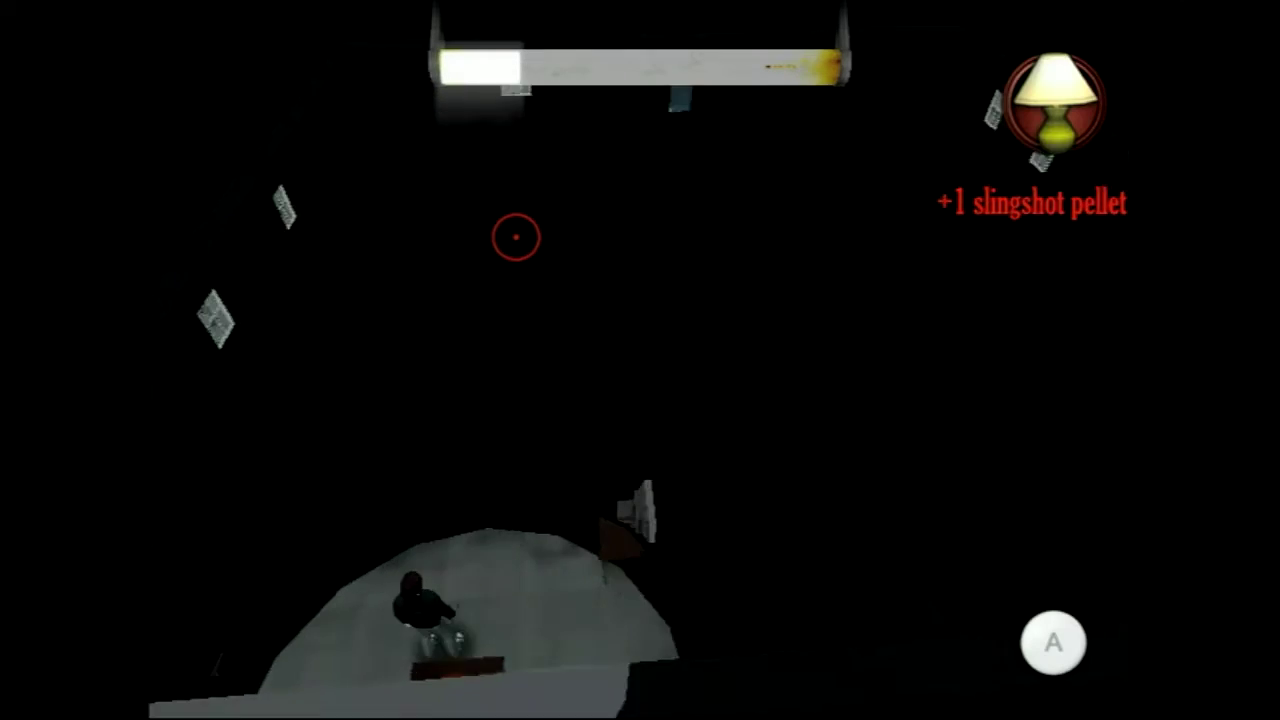
left_click(500, 248)
right_click(566, 246)
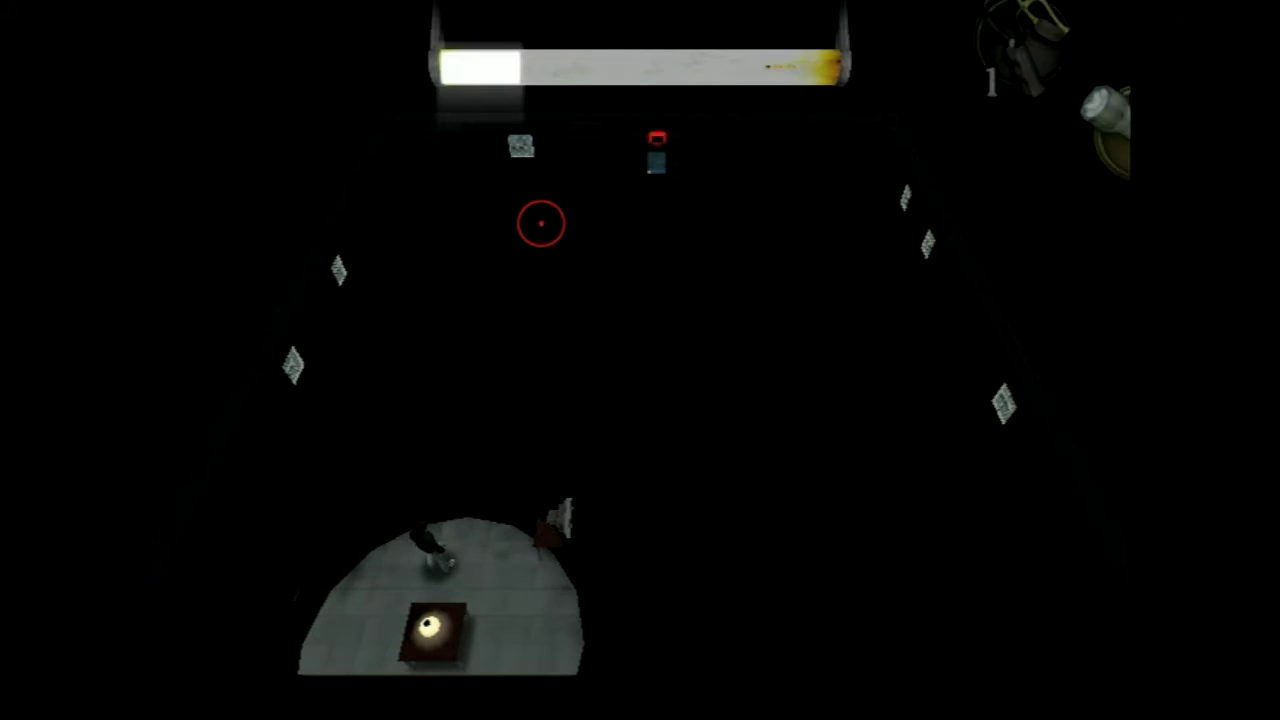
right_click(575, 341)
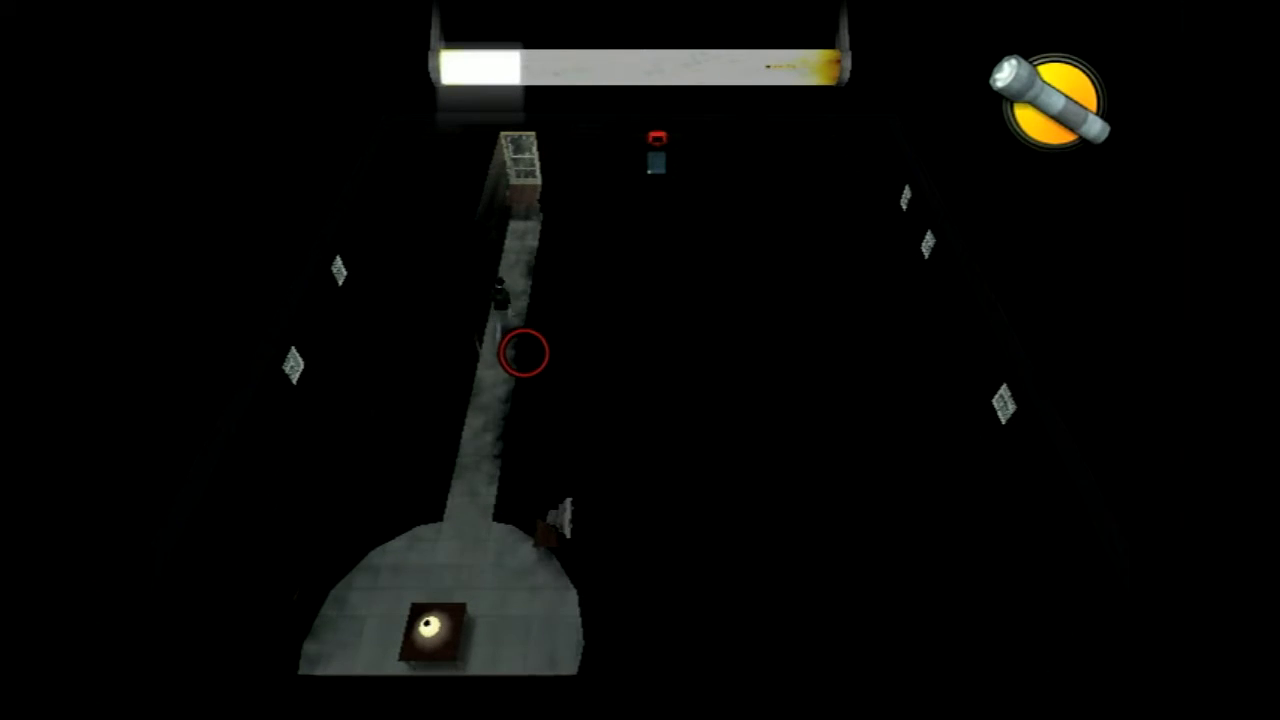
left_click(525, 352)
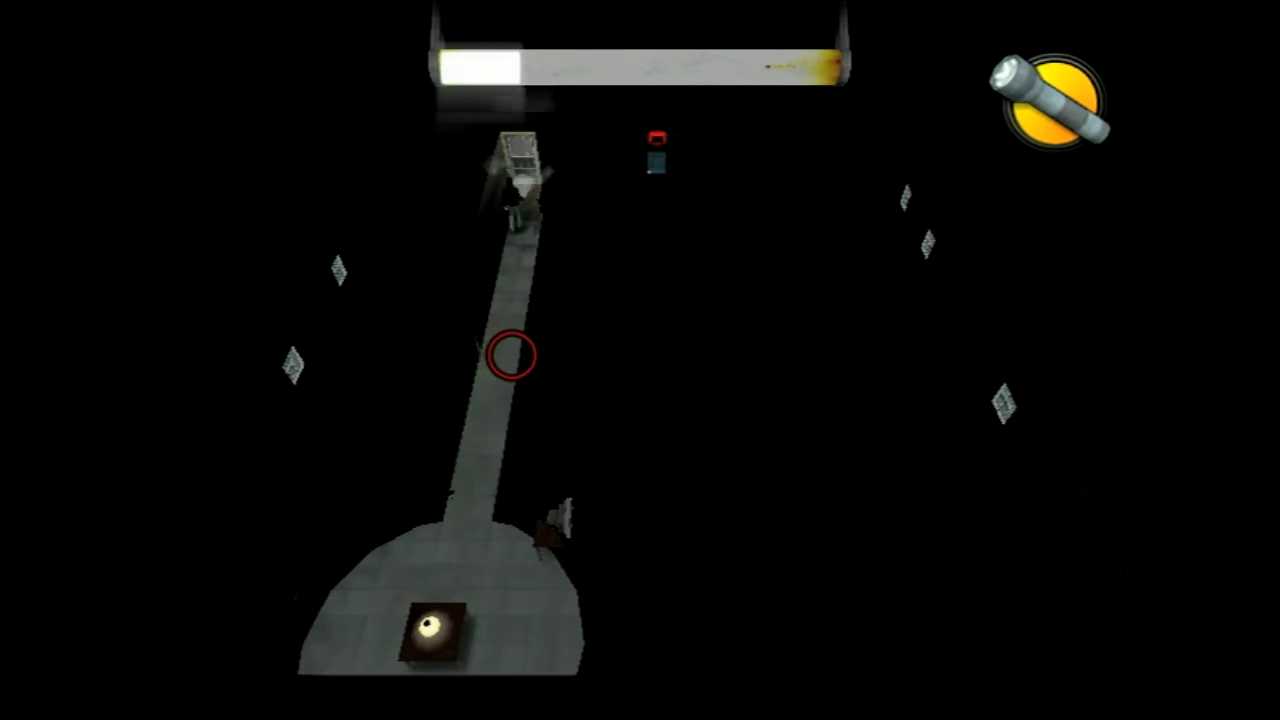
left_click(490, 252)
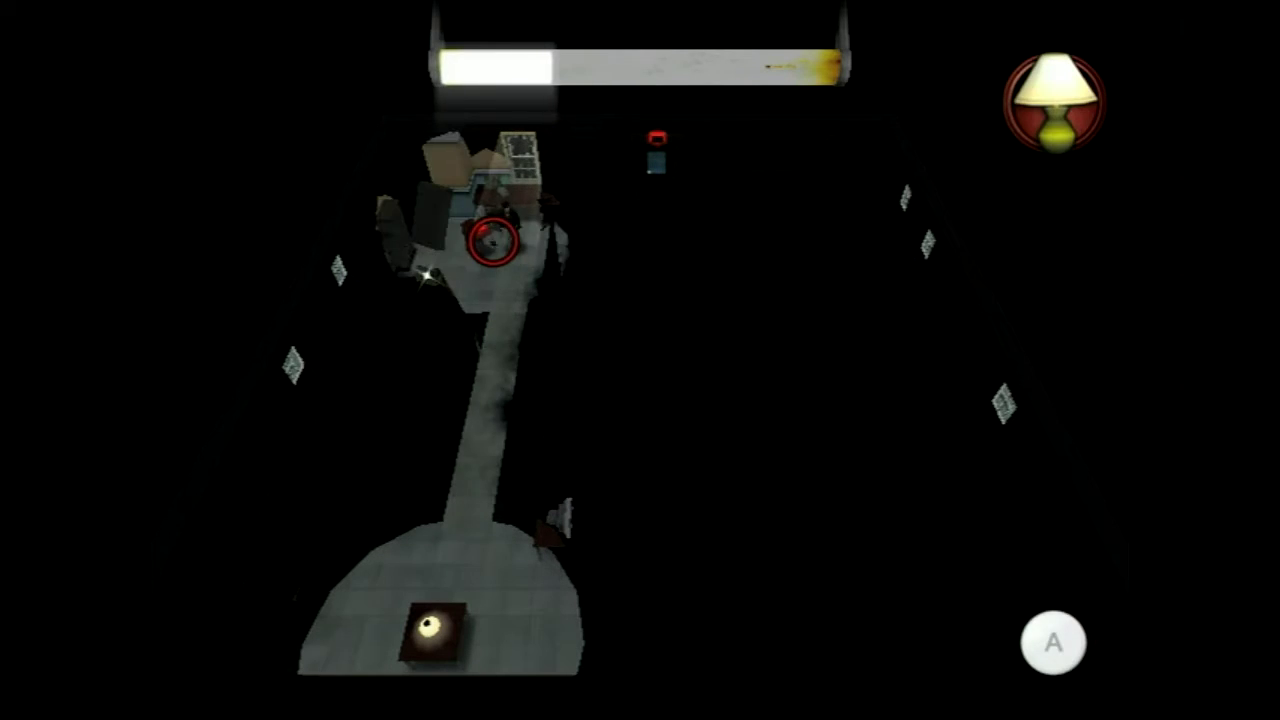
left_click(489, 264)
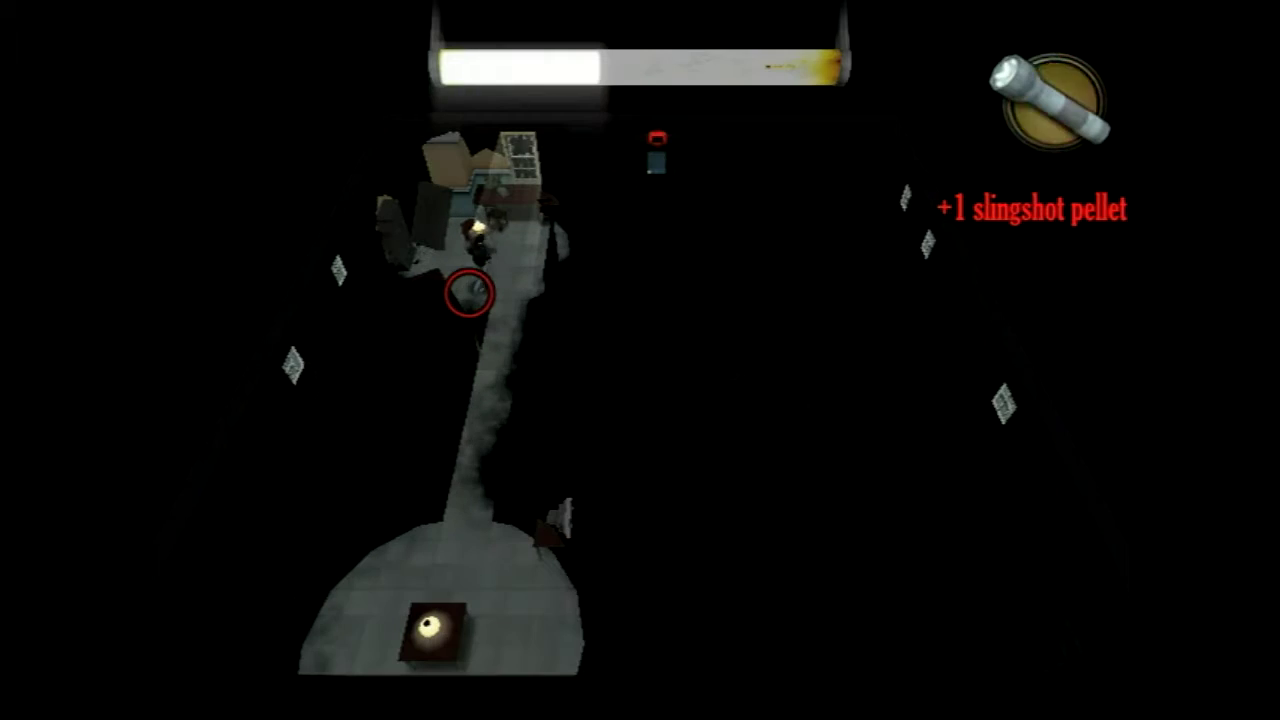
scroll(474, 288, "down", 1)
right_click(500, 251)
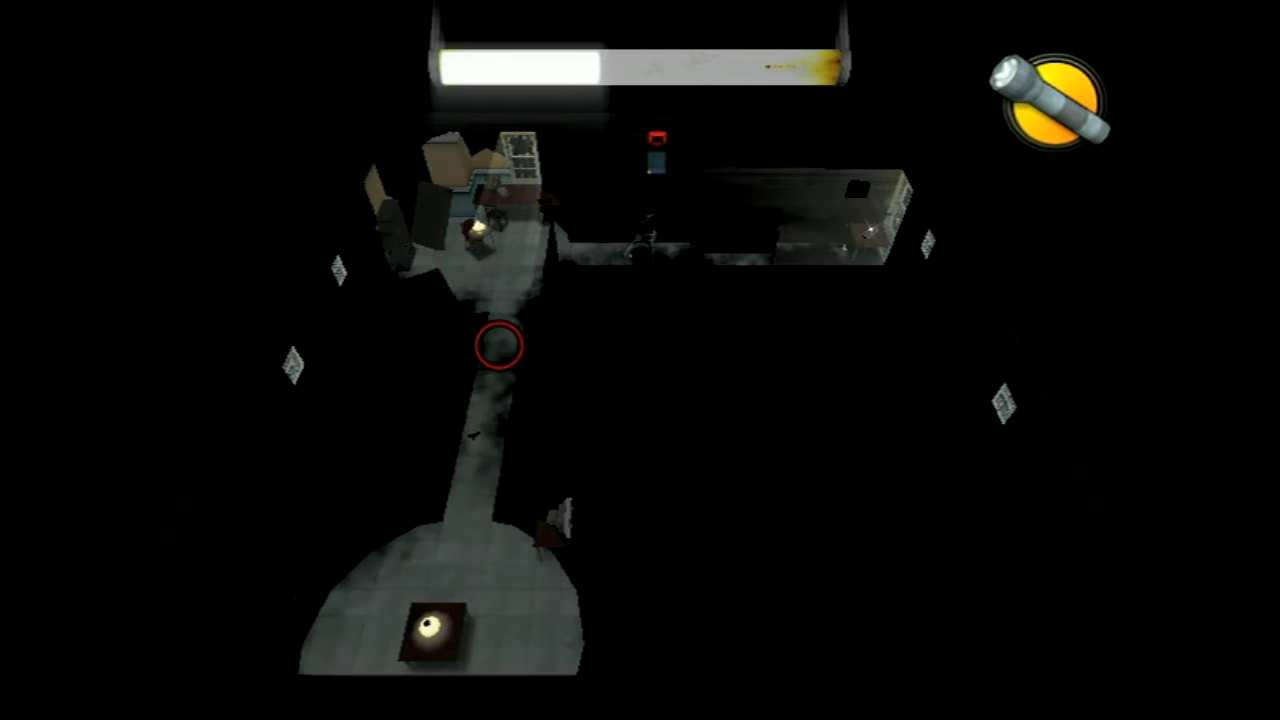
key("e")
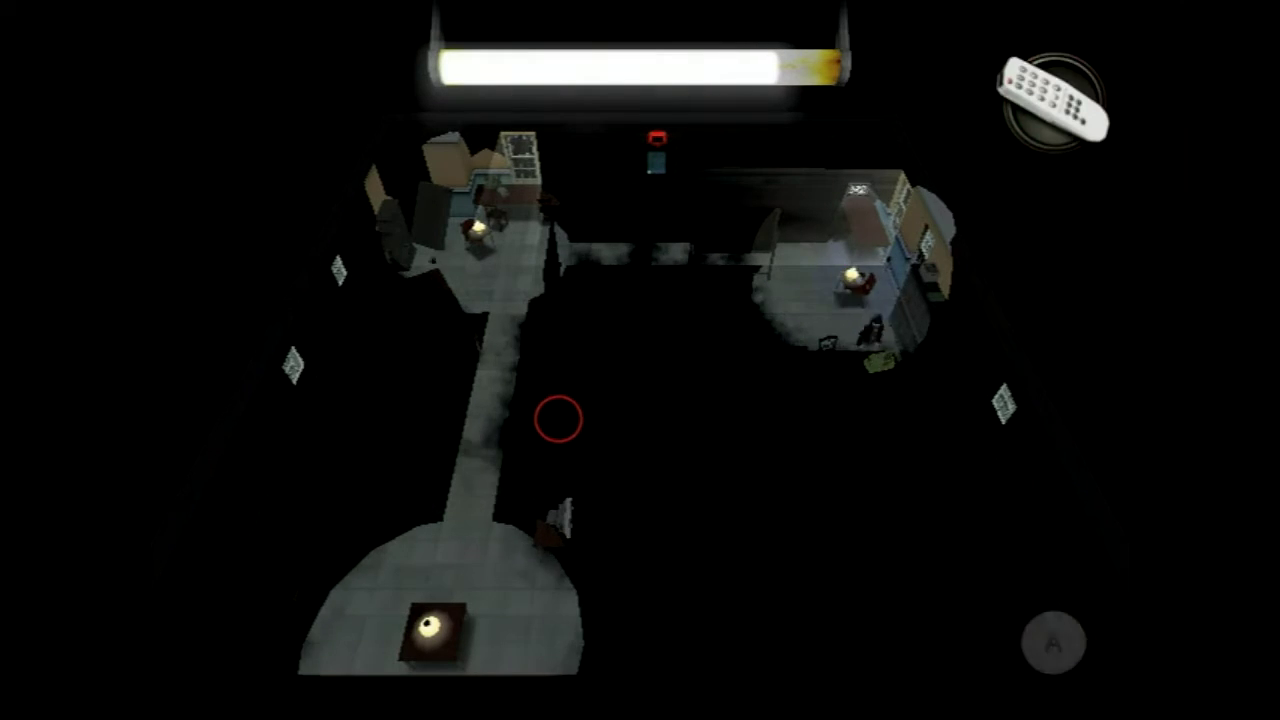
key("e")
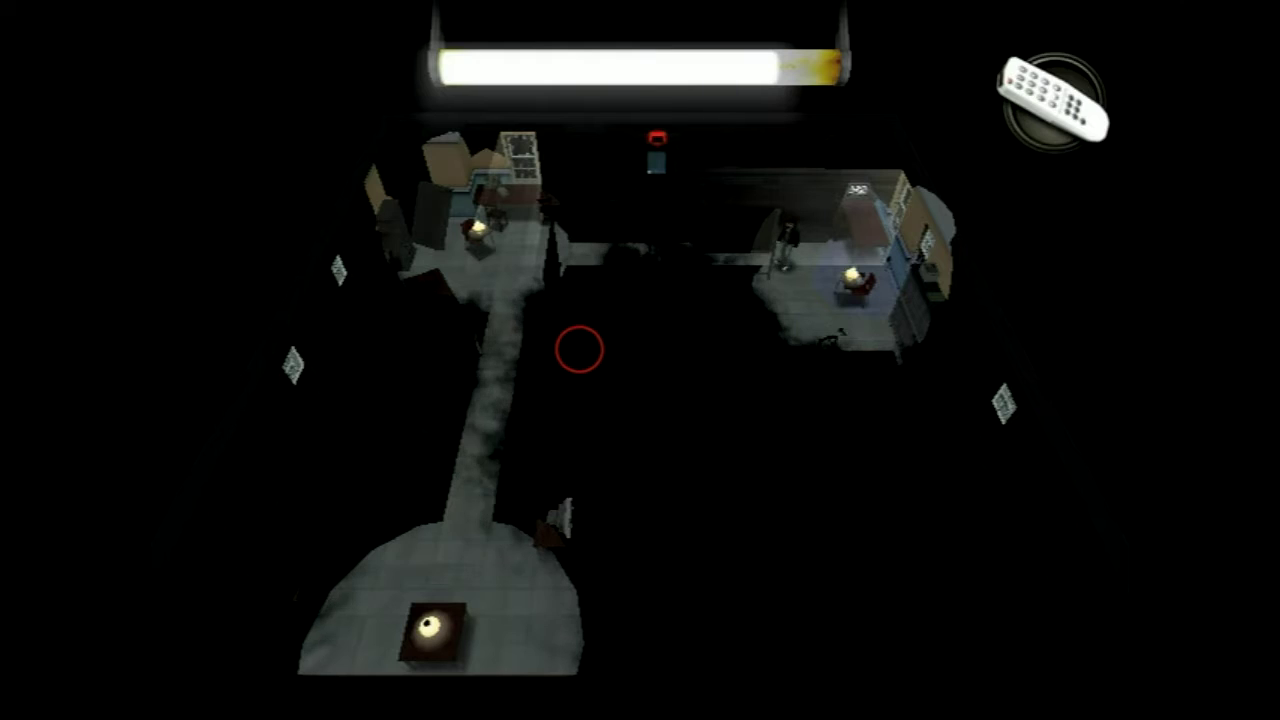
key("d")
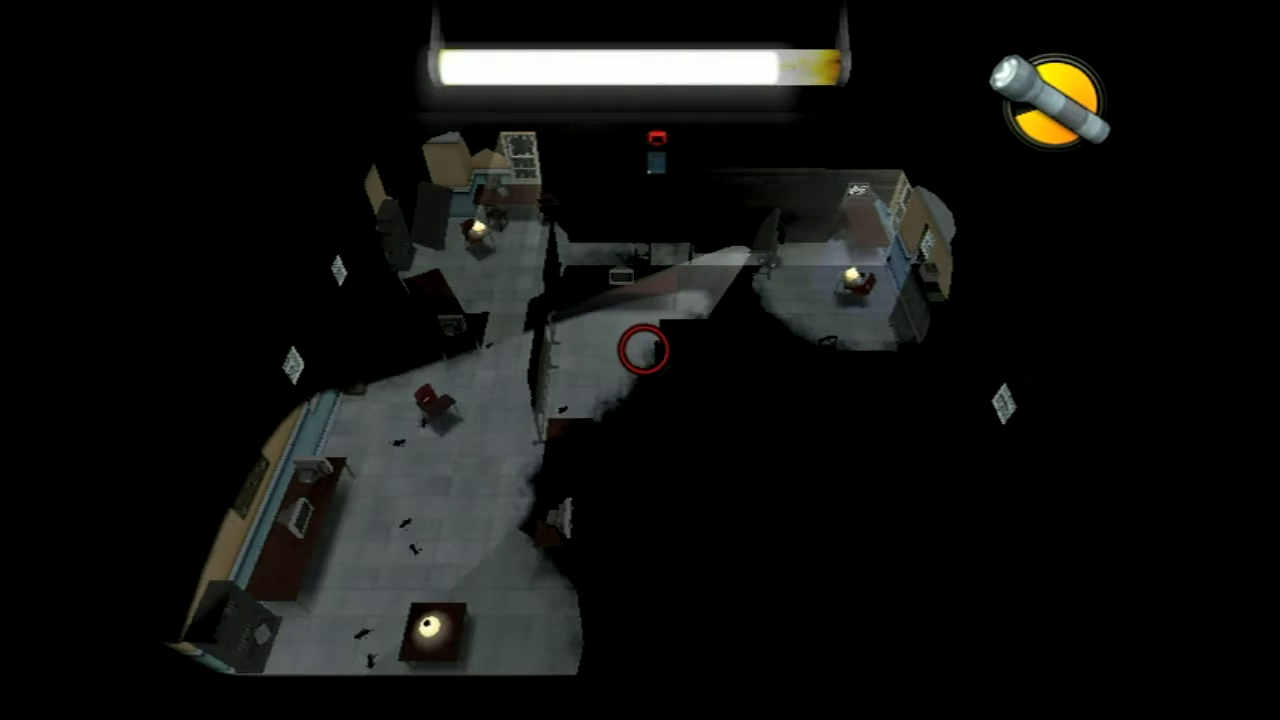
key("a")
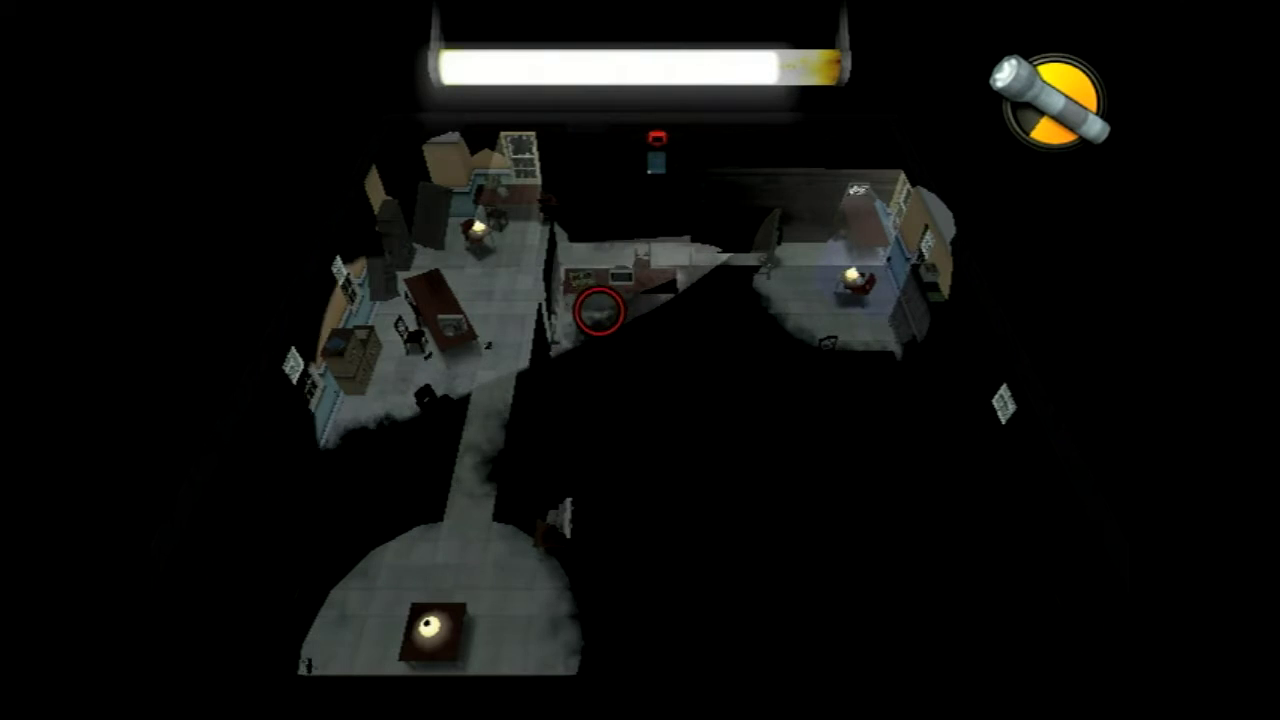
key("a")
key("e")
key("a")
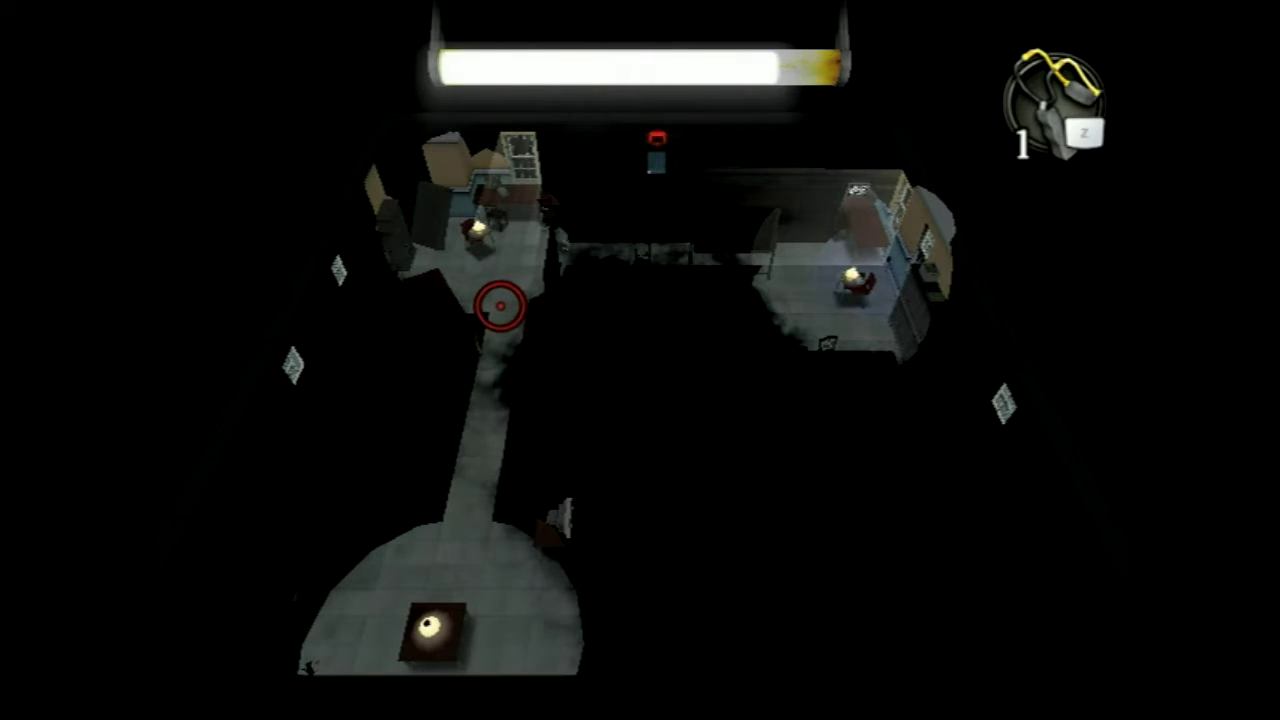
key("z")
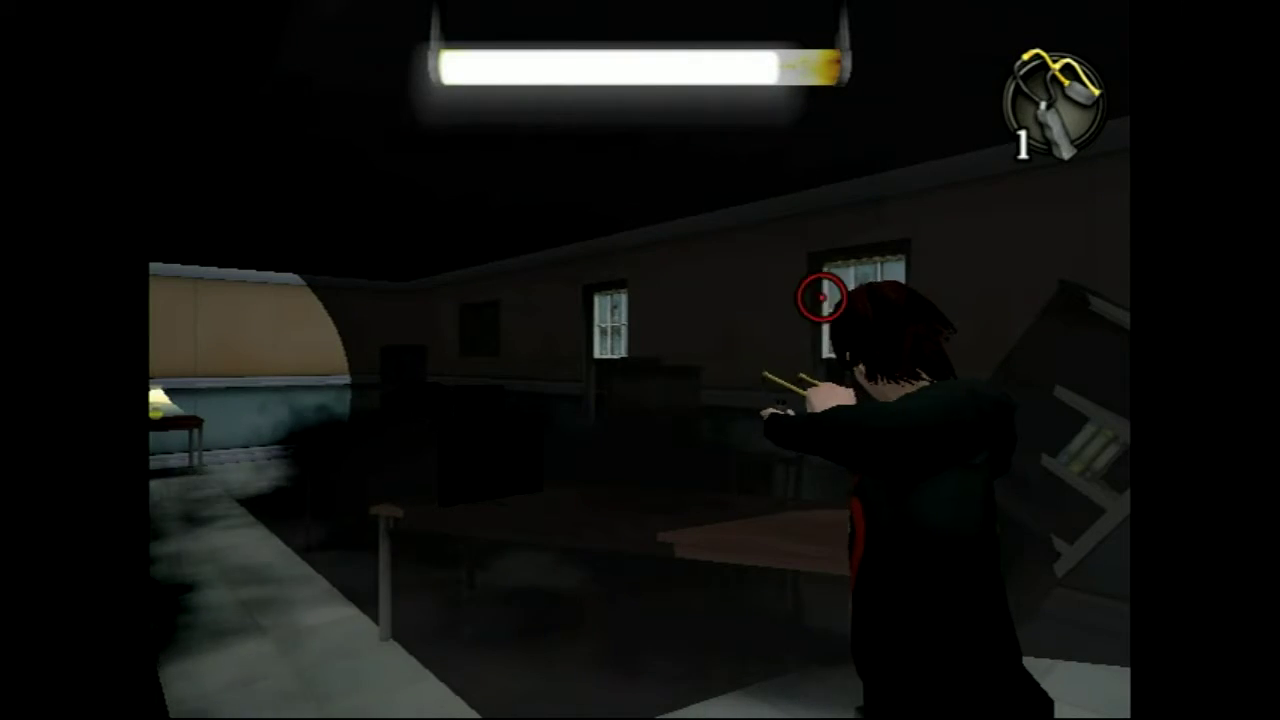
key("e")
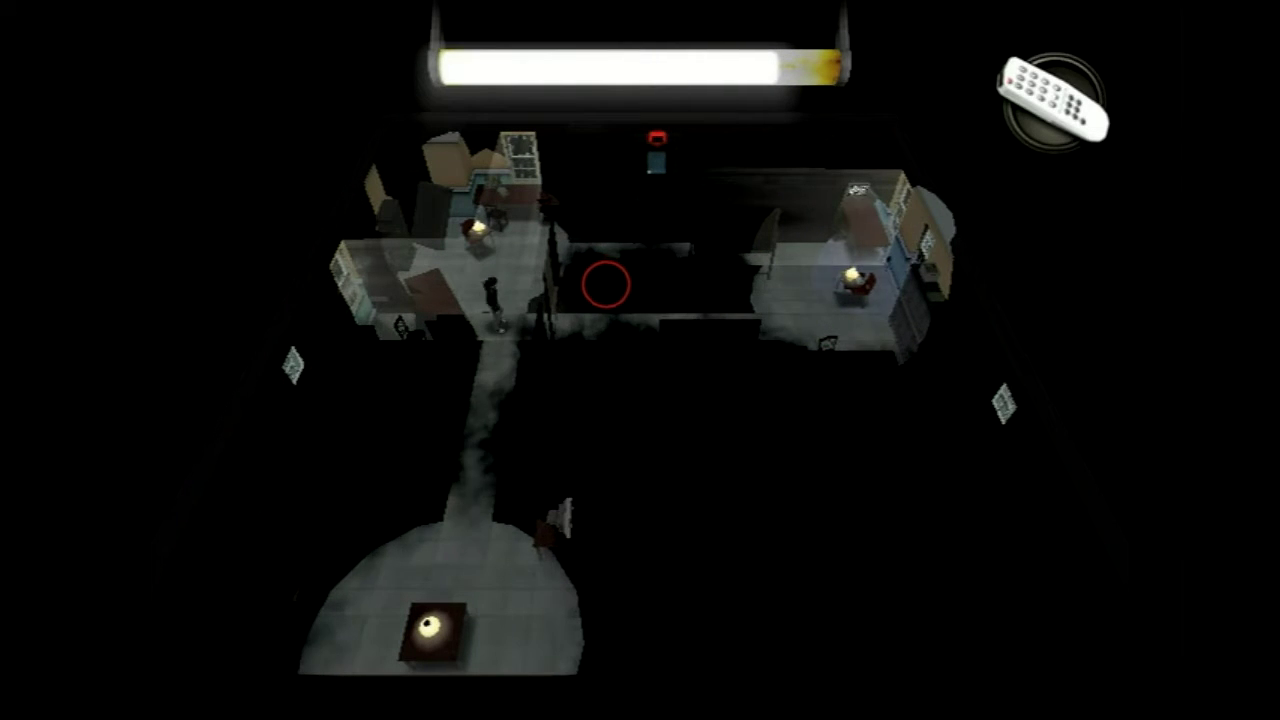
key("e")
key("e")
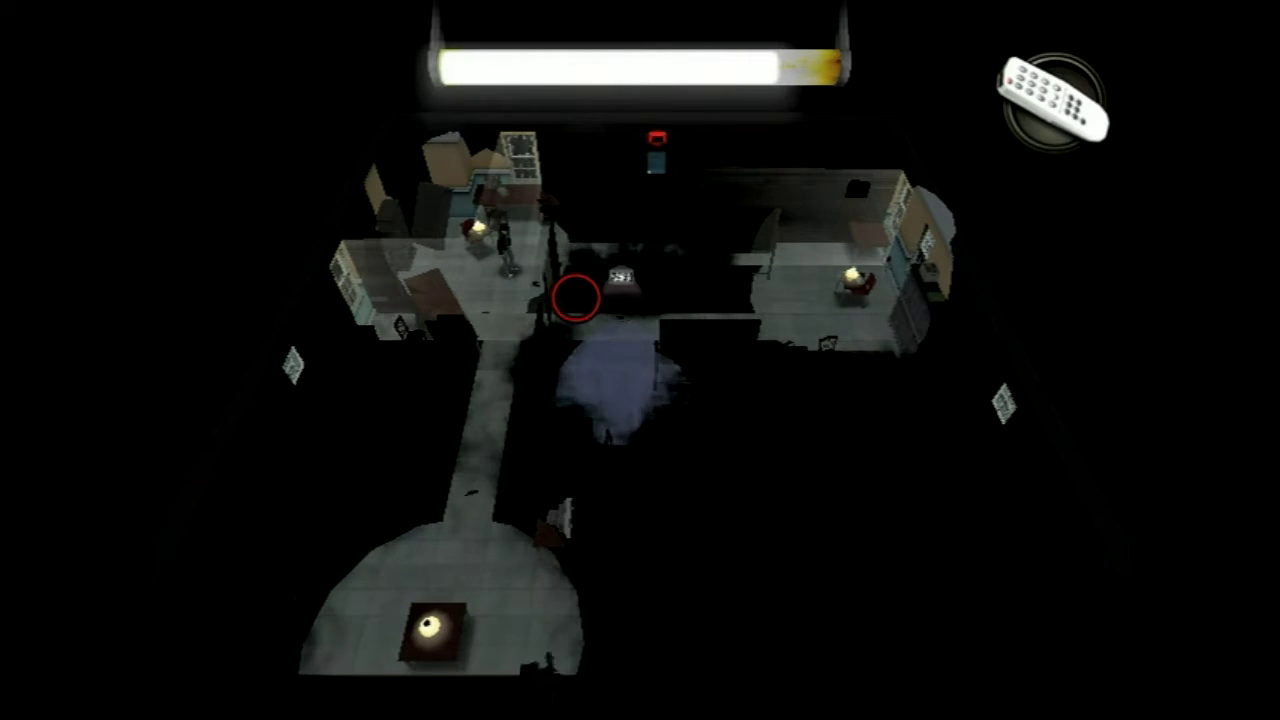
key("space")
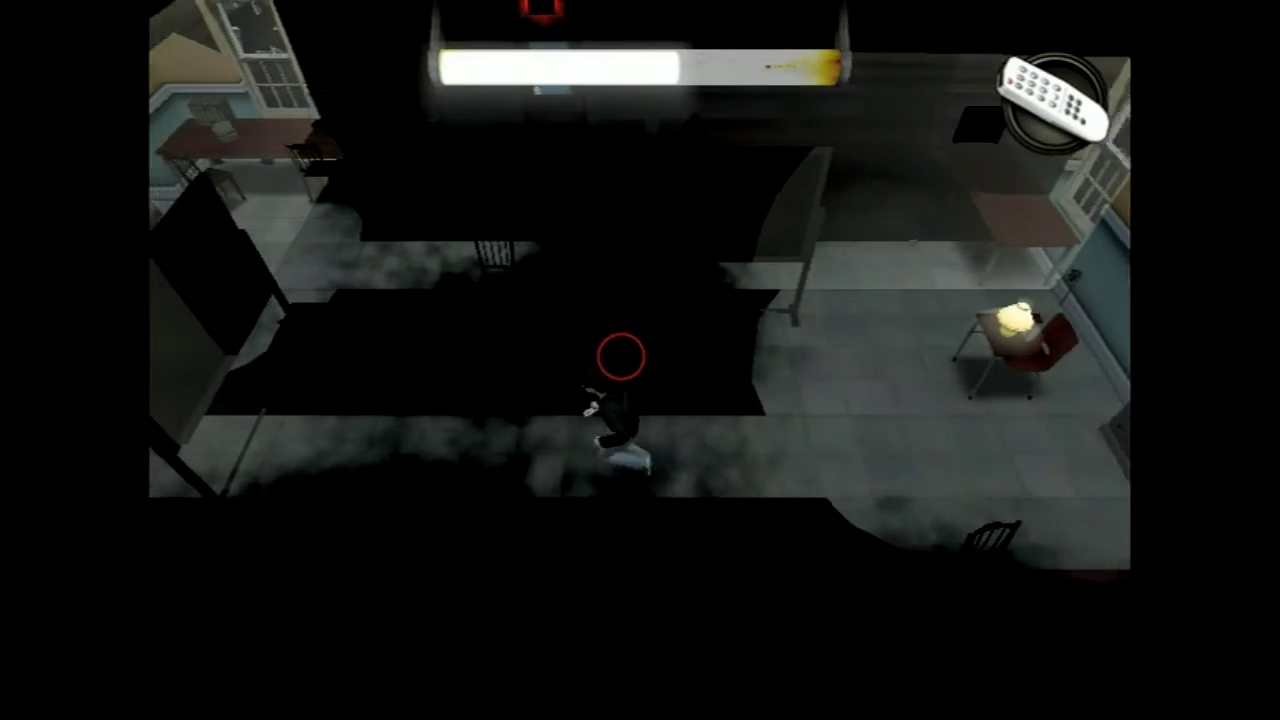
key("Left")
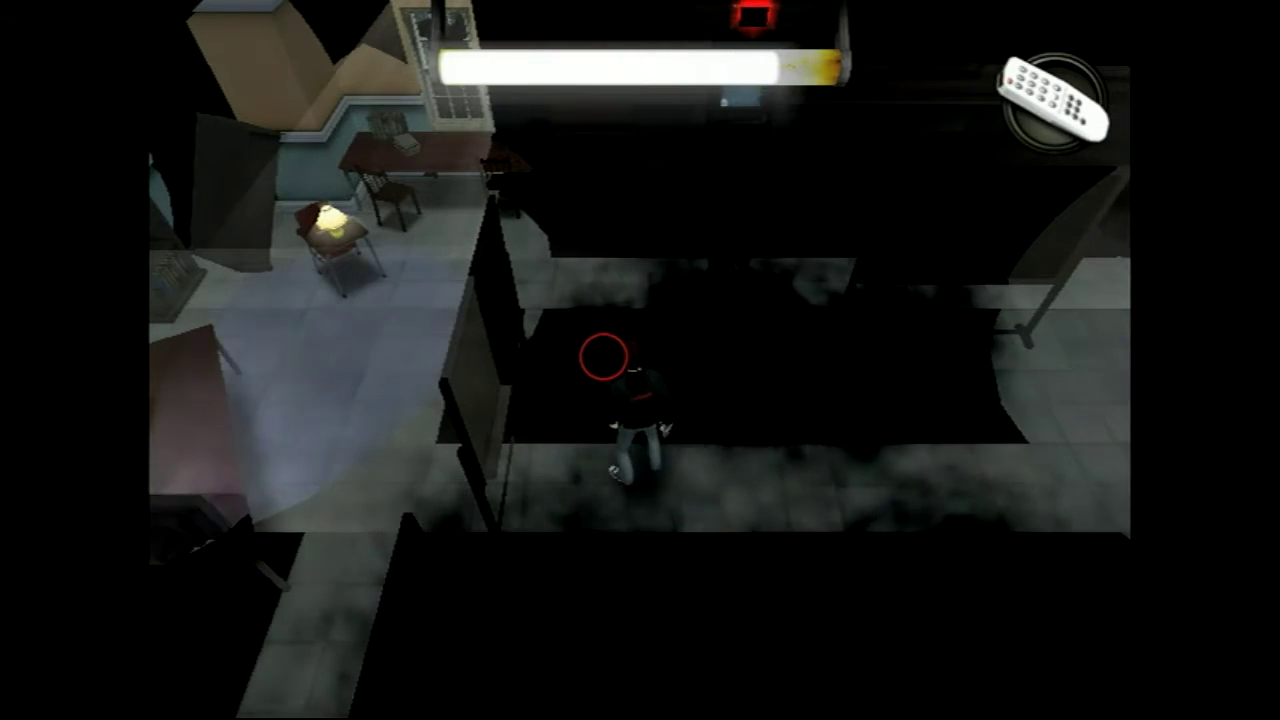
key("Up")
left_click(612, 362)
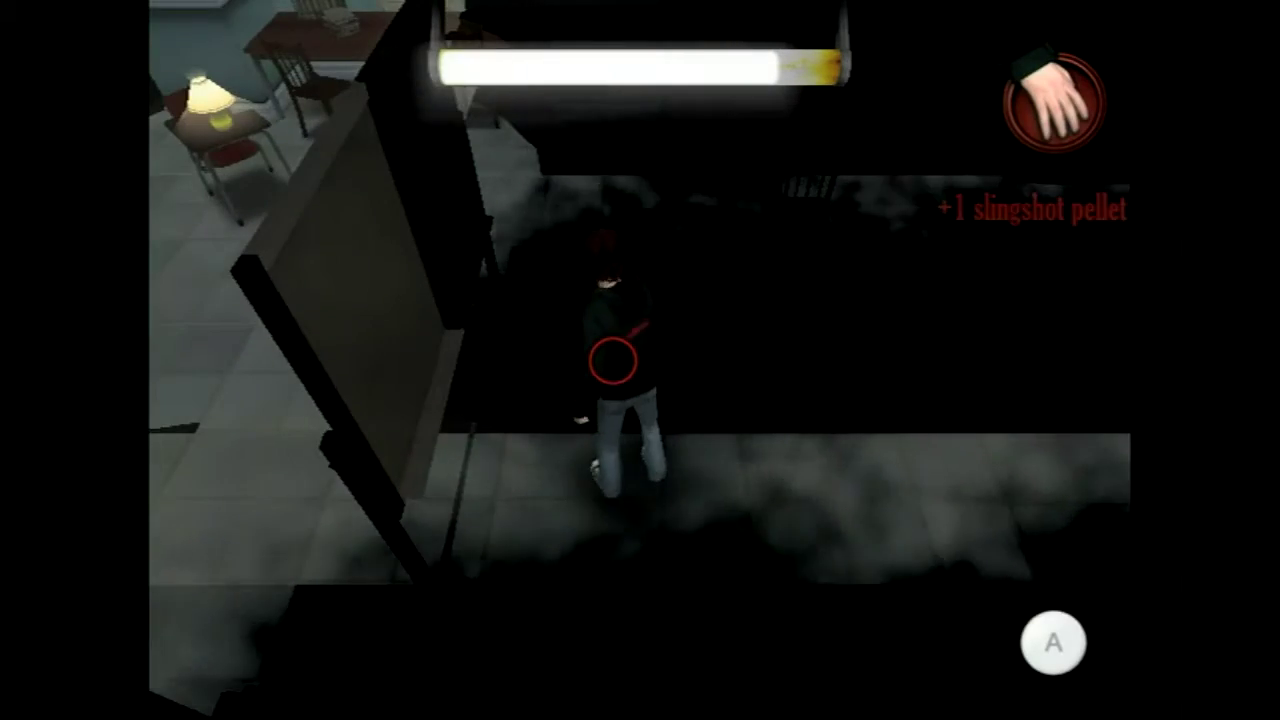
key("Right")
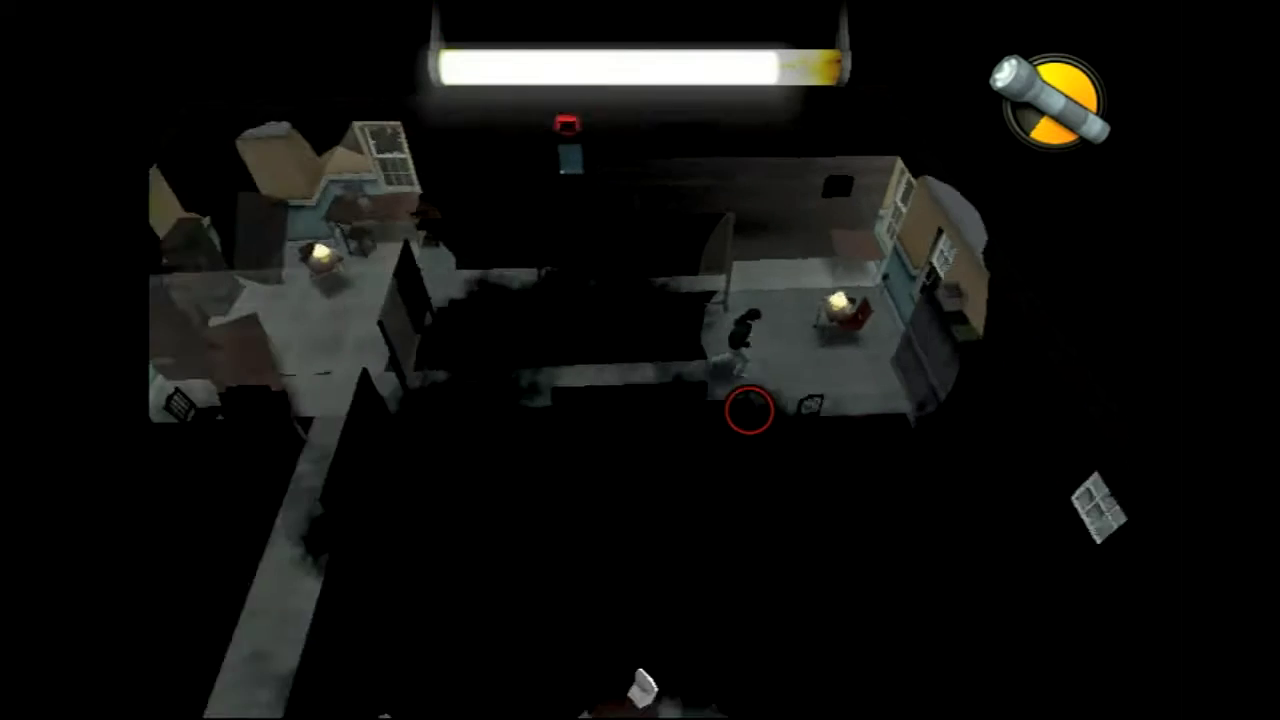
key("Up")
key("Left")
key("Up")
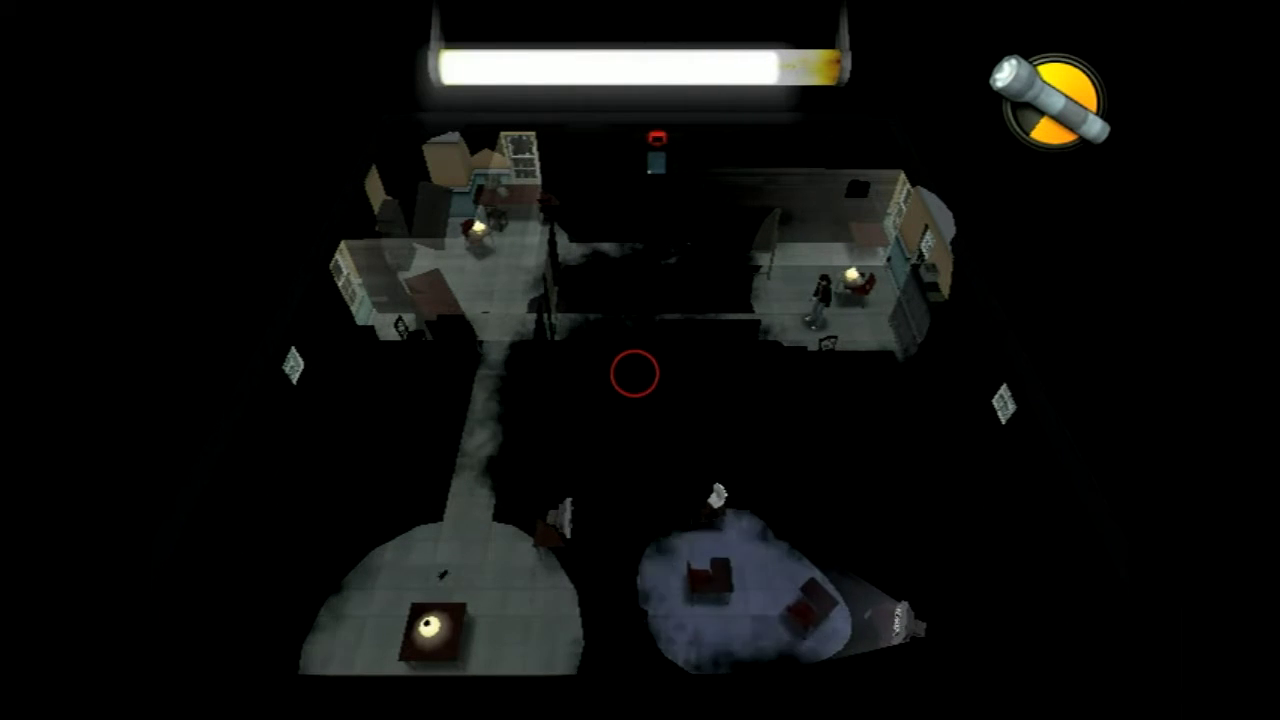
key("Right")
key("Down")
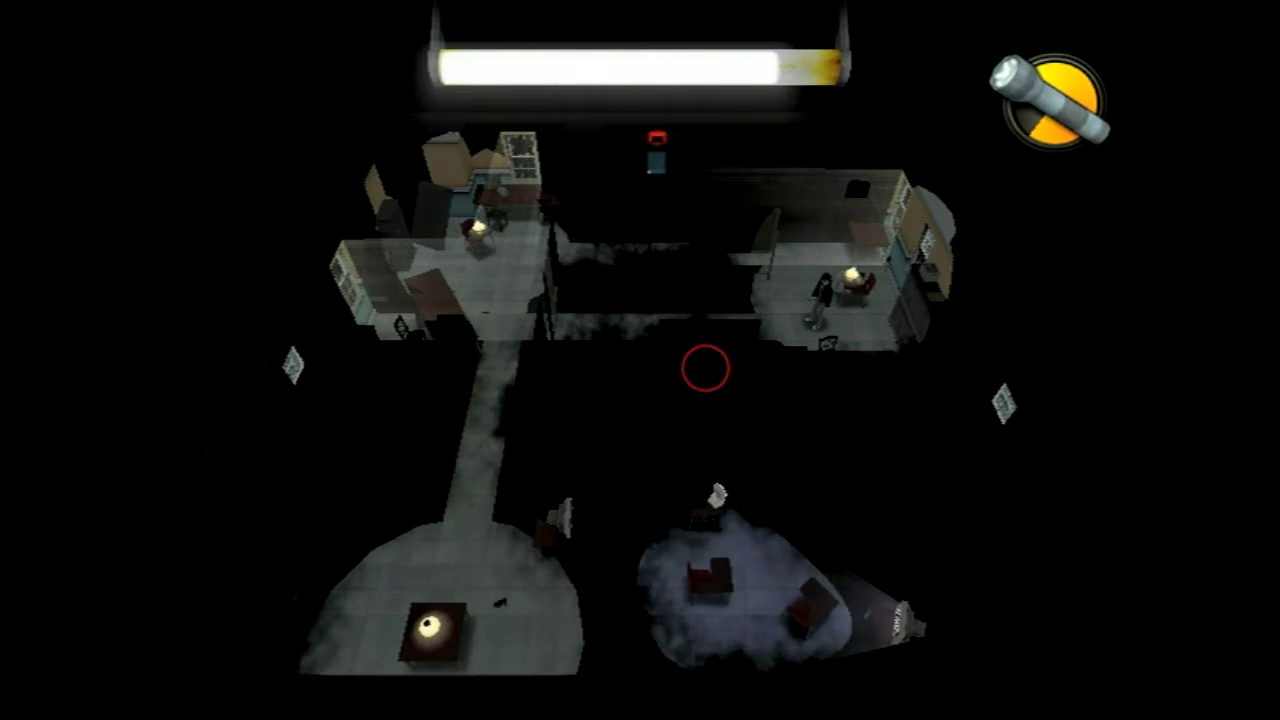
key("Tab")
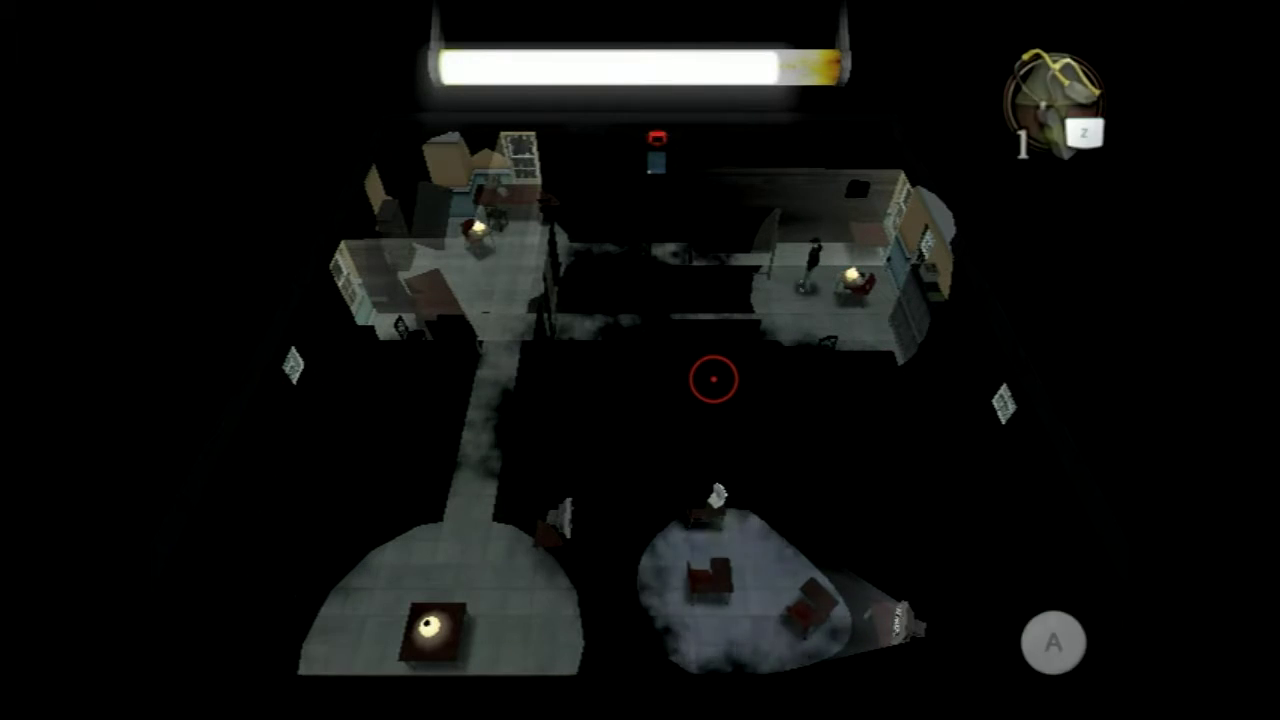
key("Tab")
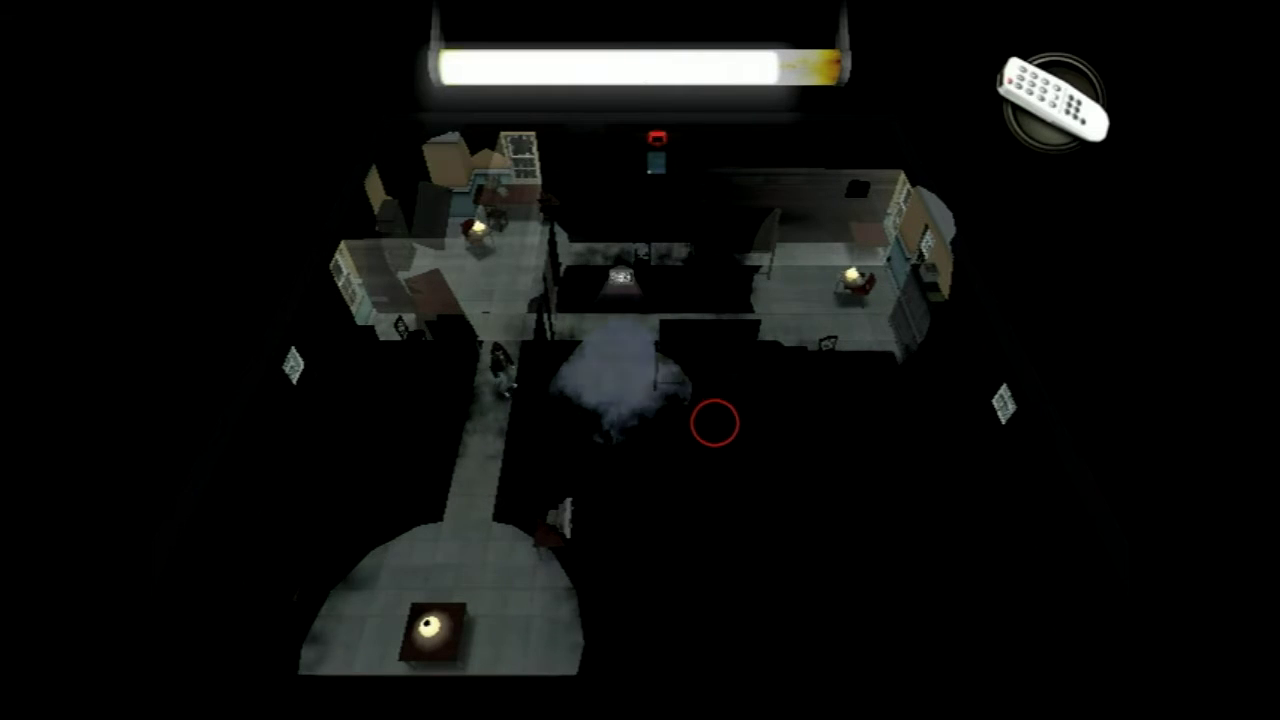
key("s")
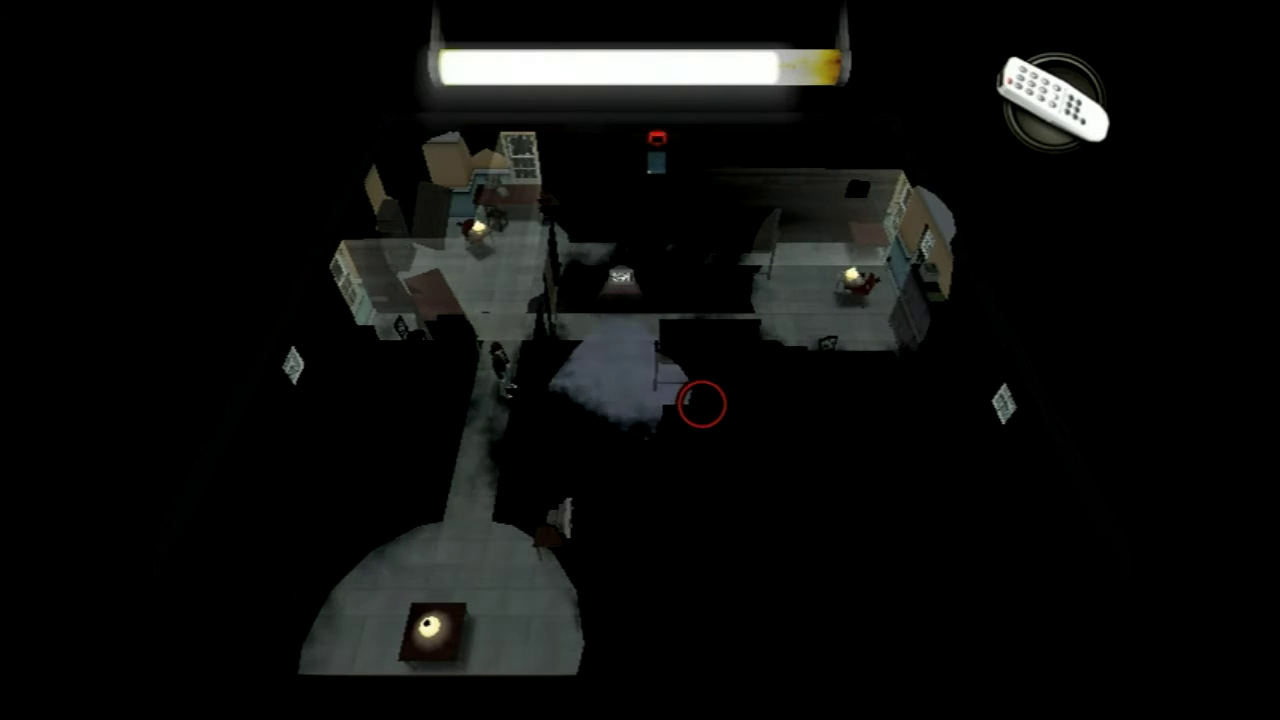
scroll(743, 418, "down", 1)
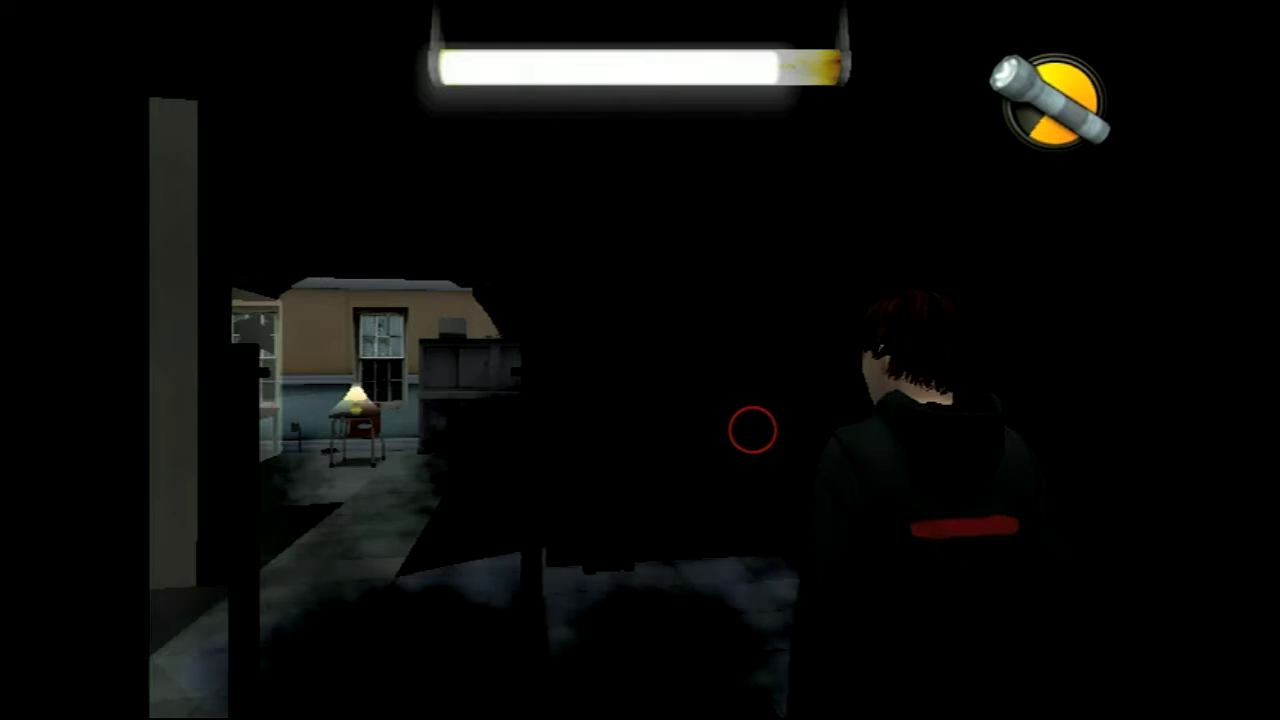
scroll(605, 334, "up", 1)
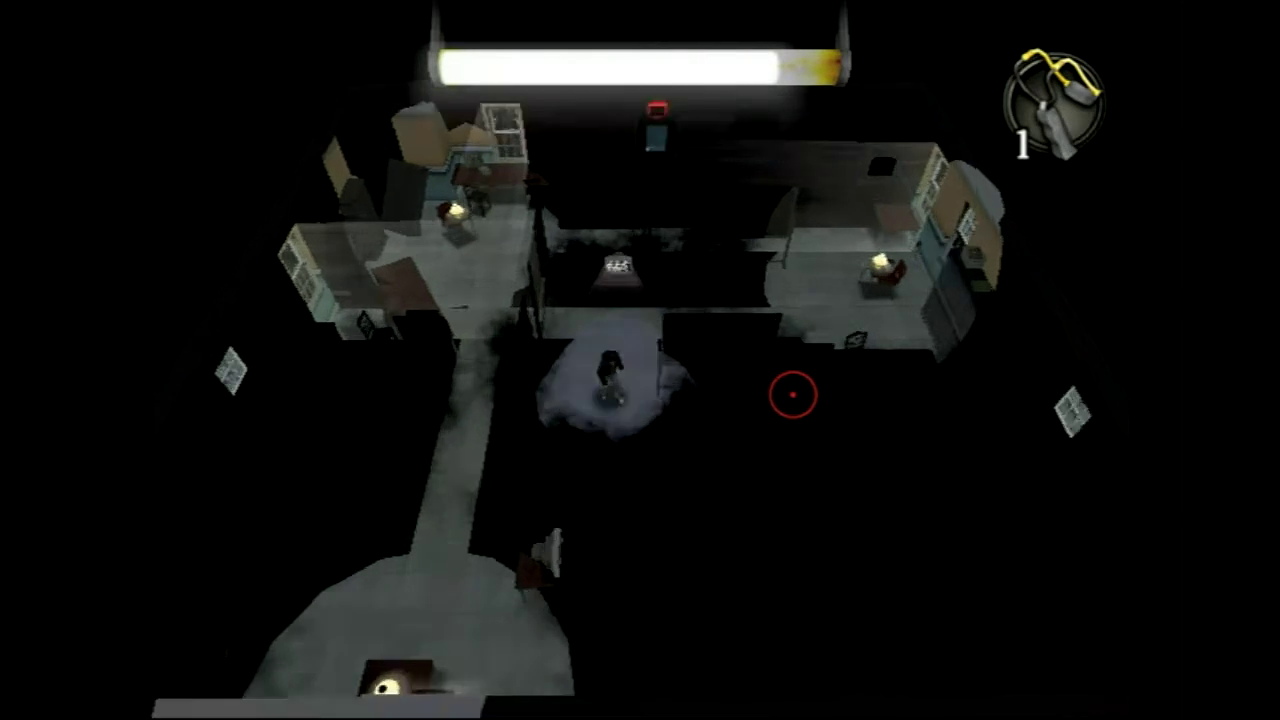
scroll(800, 395, "down", 1)
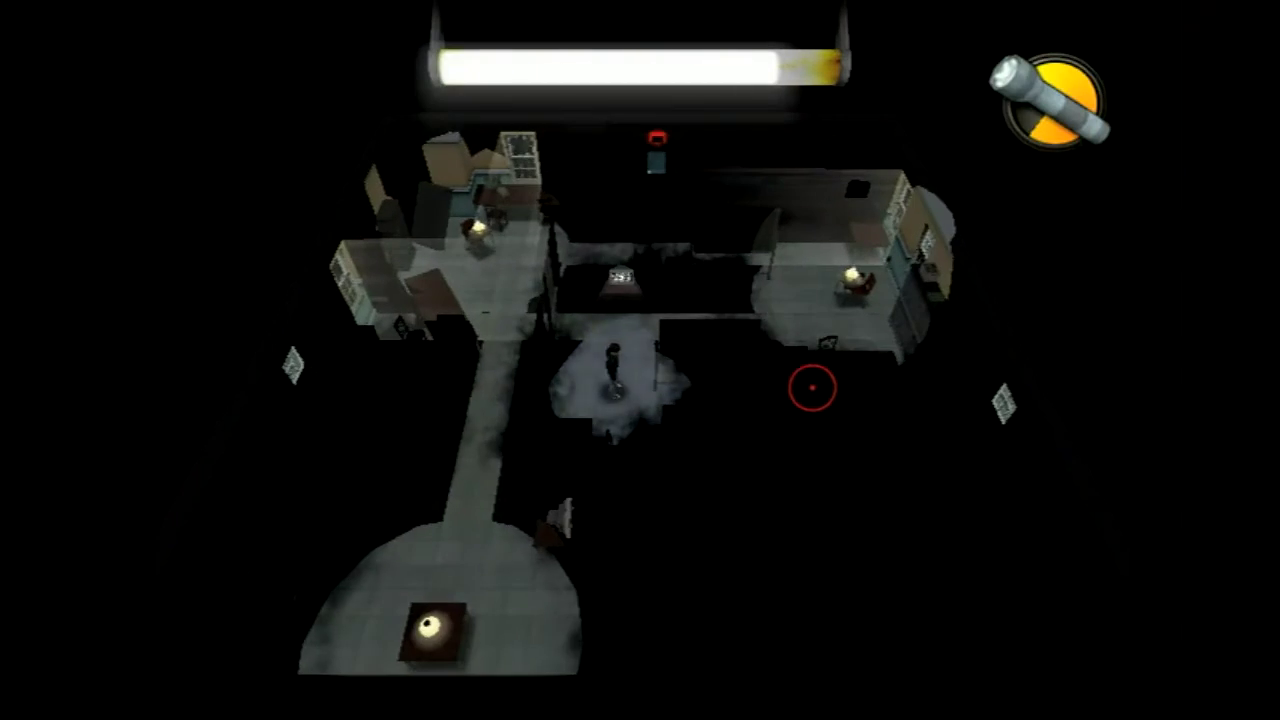
scroll(815, 385, "down", 1)
right_click(822, 397)
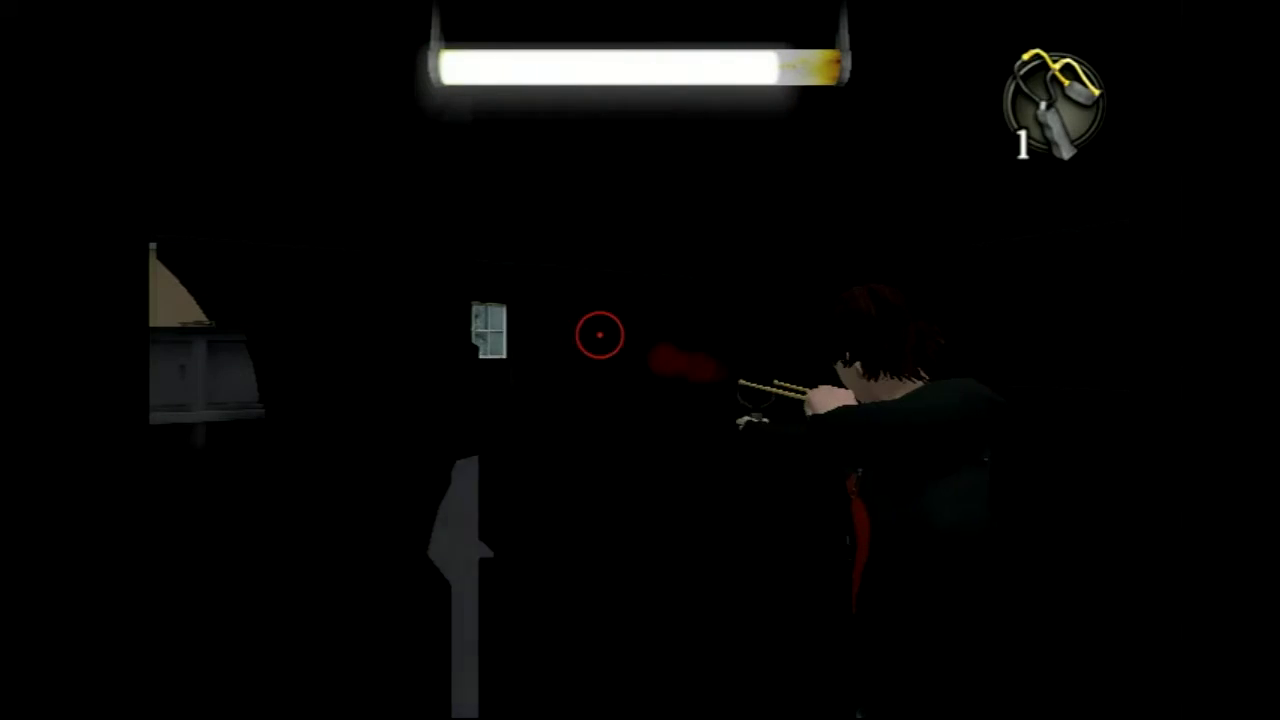
scroll(503, 332, "down", 1)
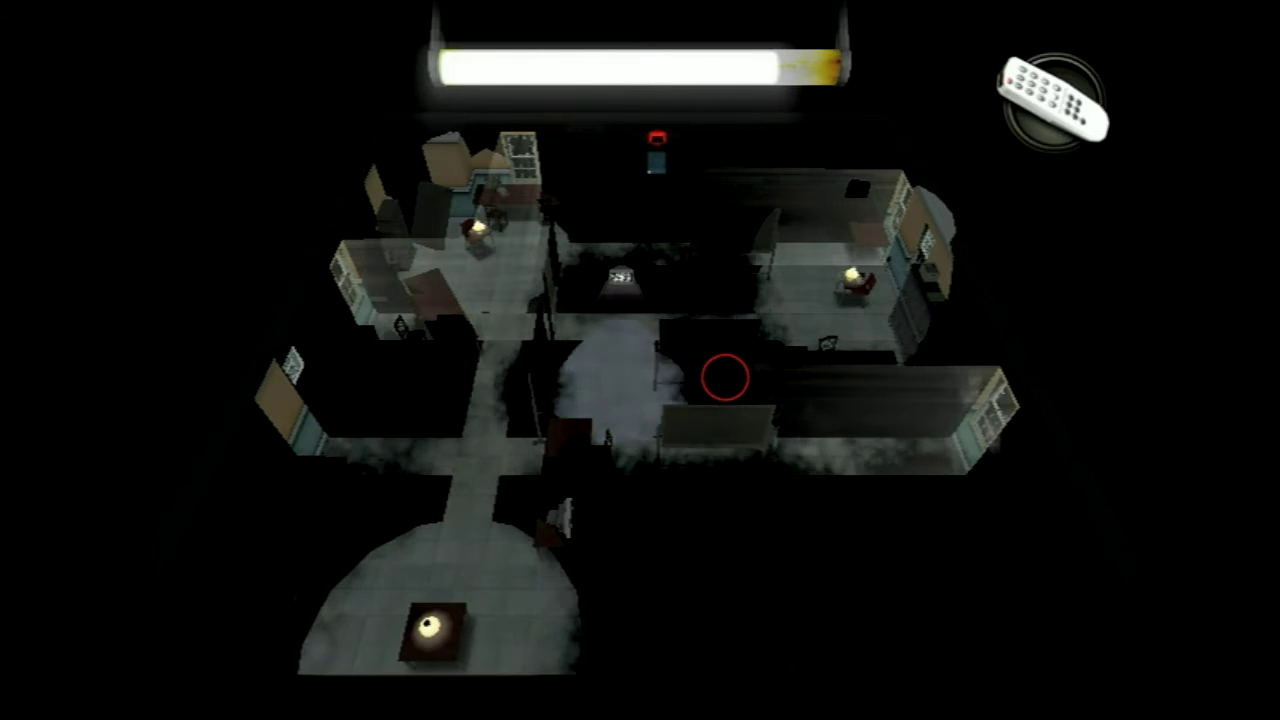
scroll(822, 454, "down", 1)
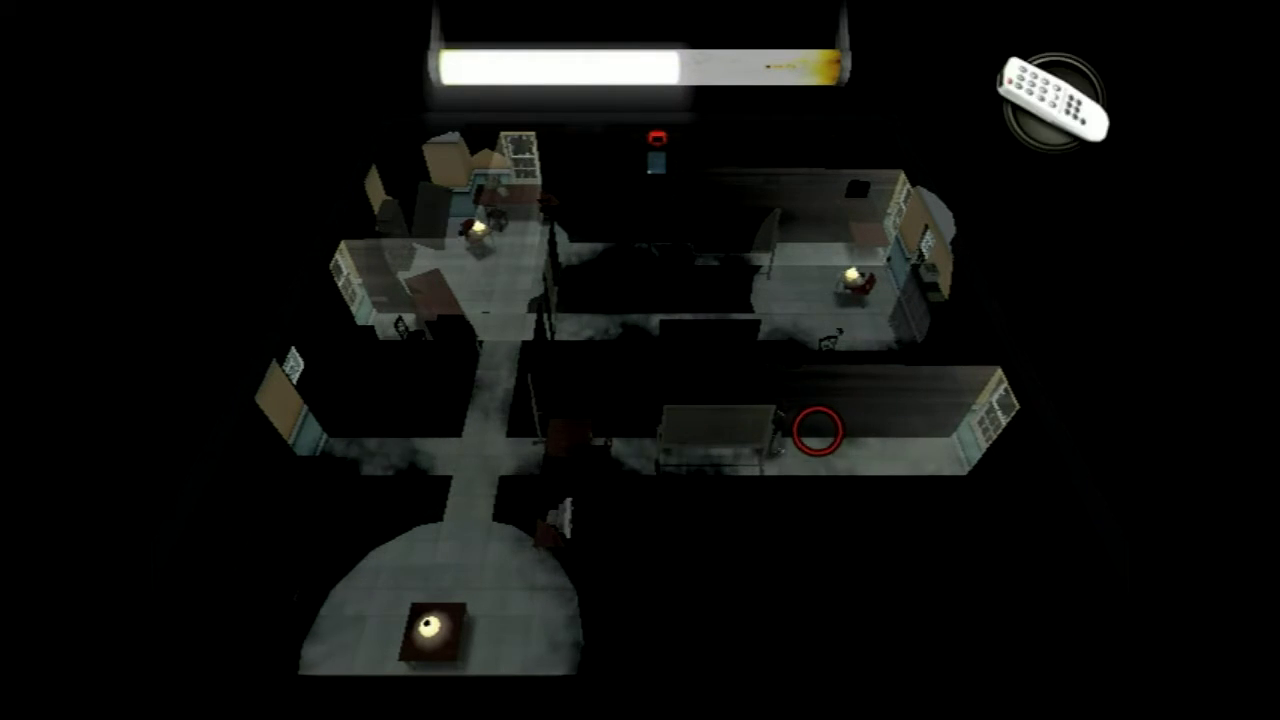
left_click(806, 428)
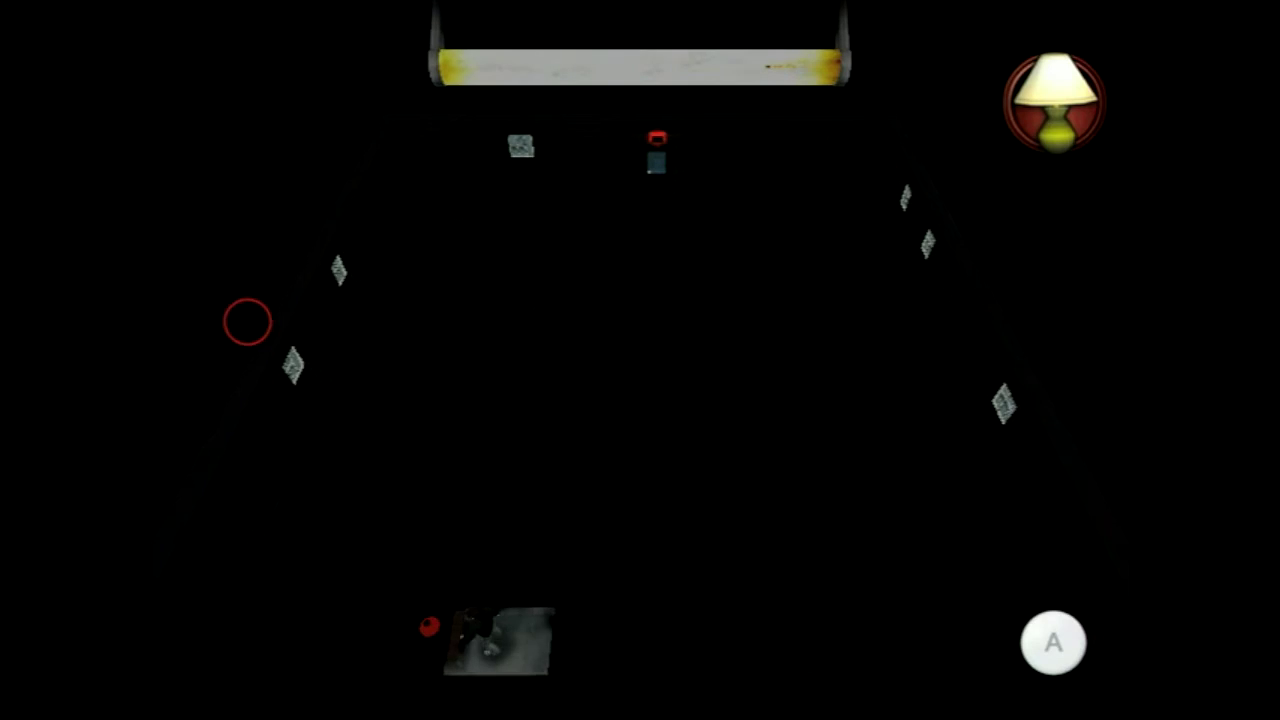
left_click(247, 322)
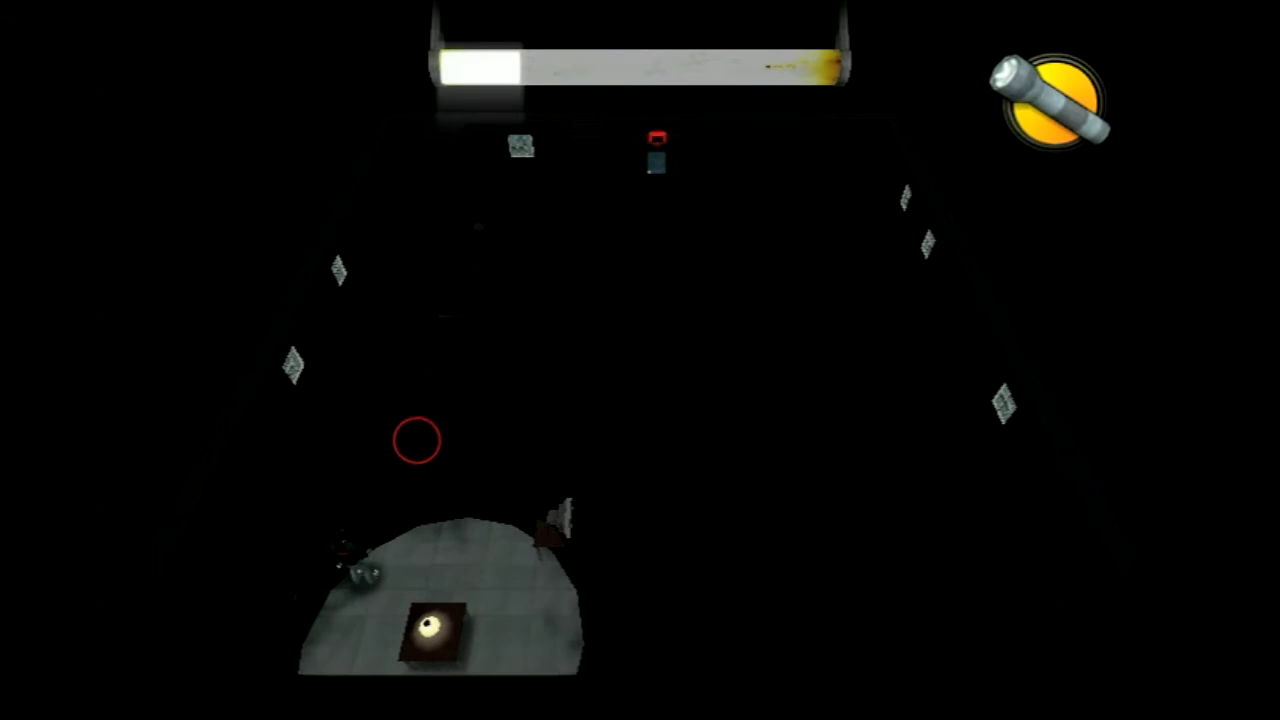
left_click(285, 463)
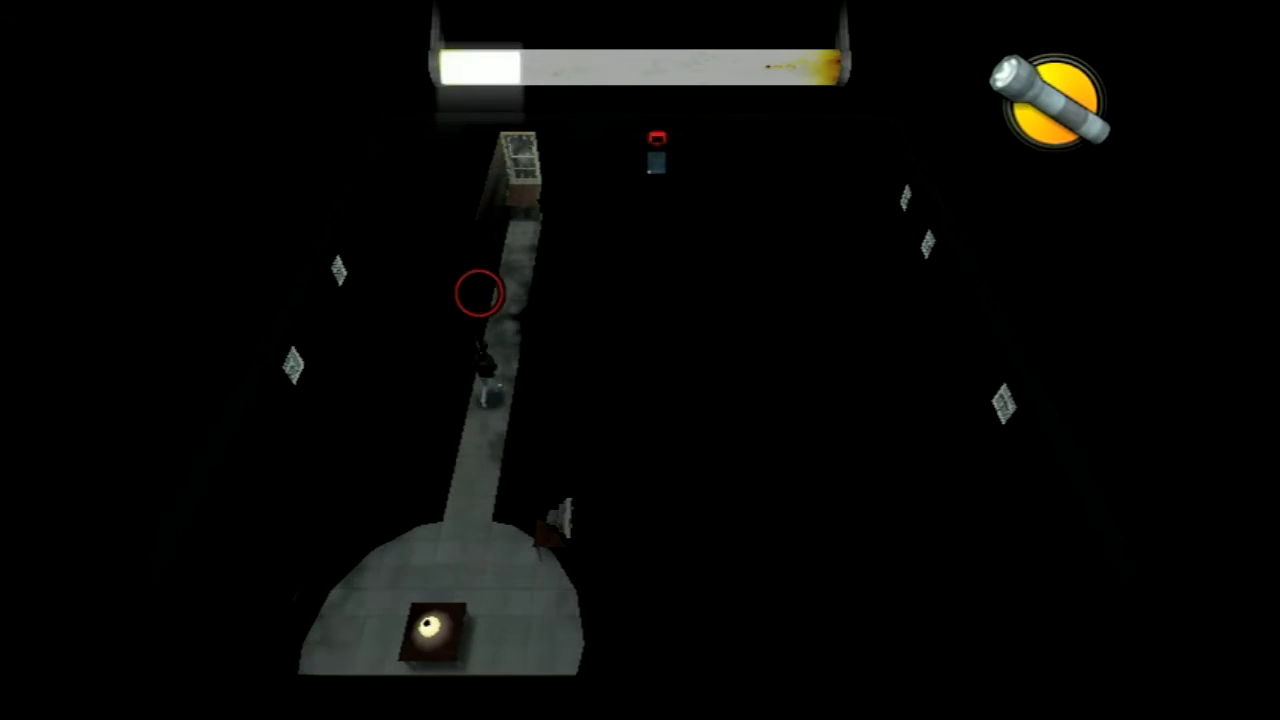
key("w")
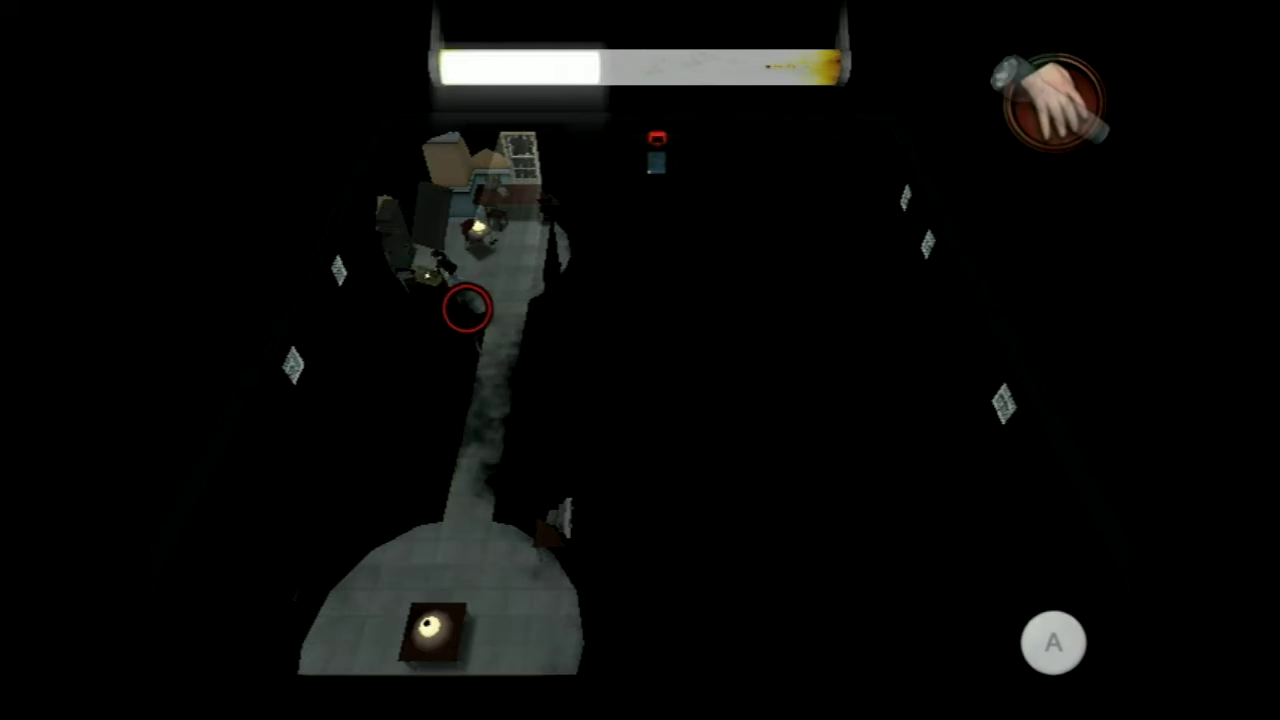
left_click(466, 306)
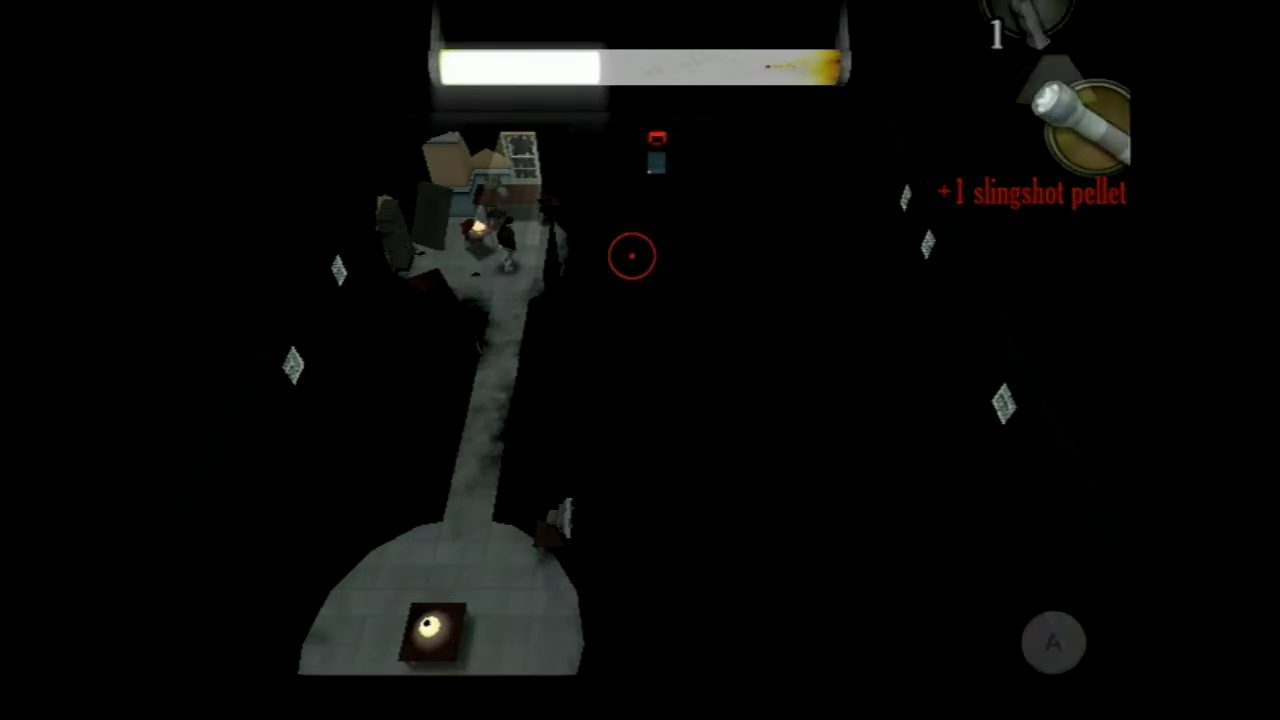
scroll(483, 356, "down", 1)
right_click(666, 240)
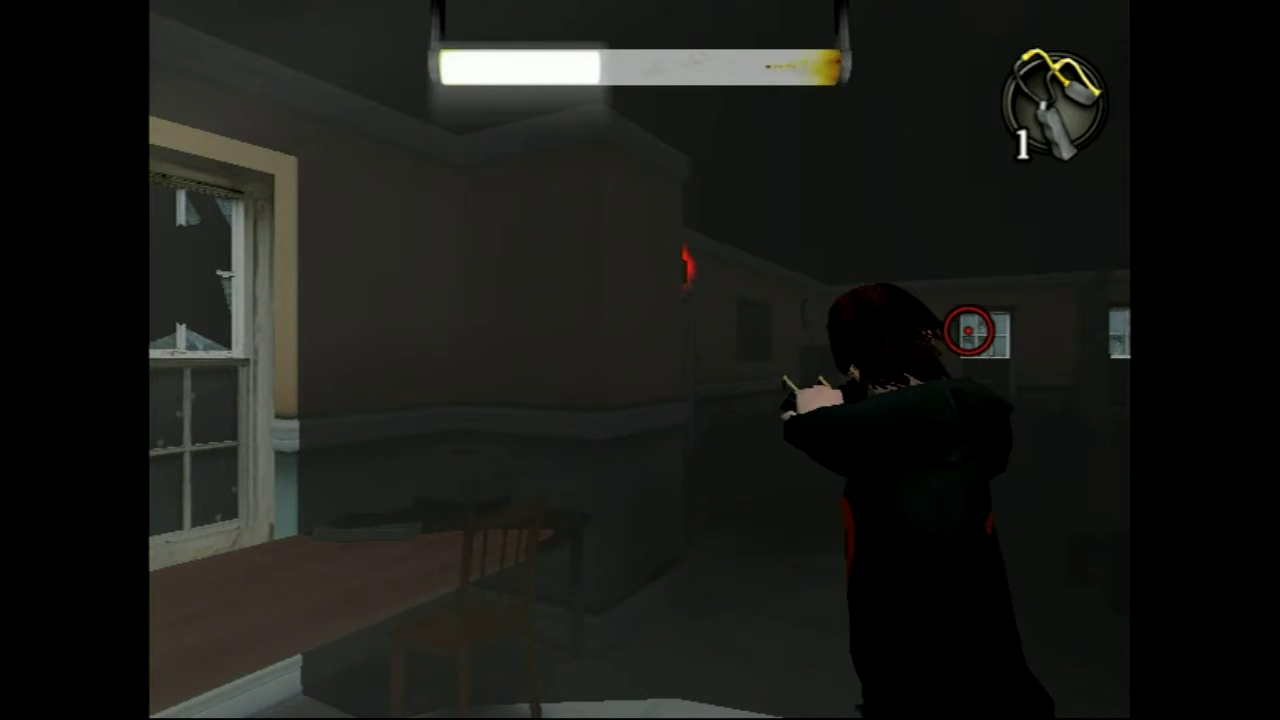
scroll(958, 357, "up", 1)
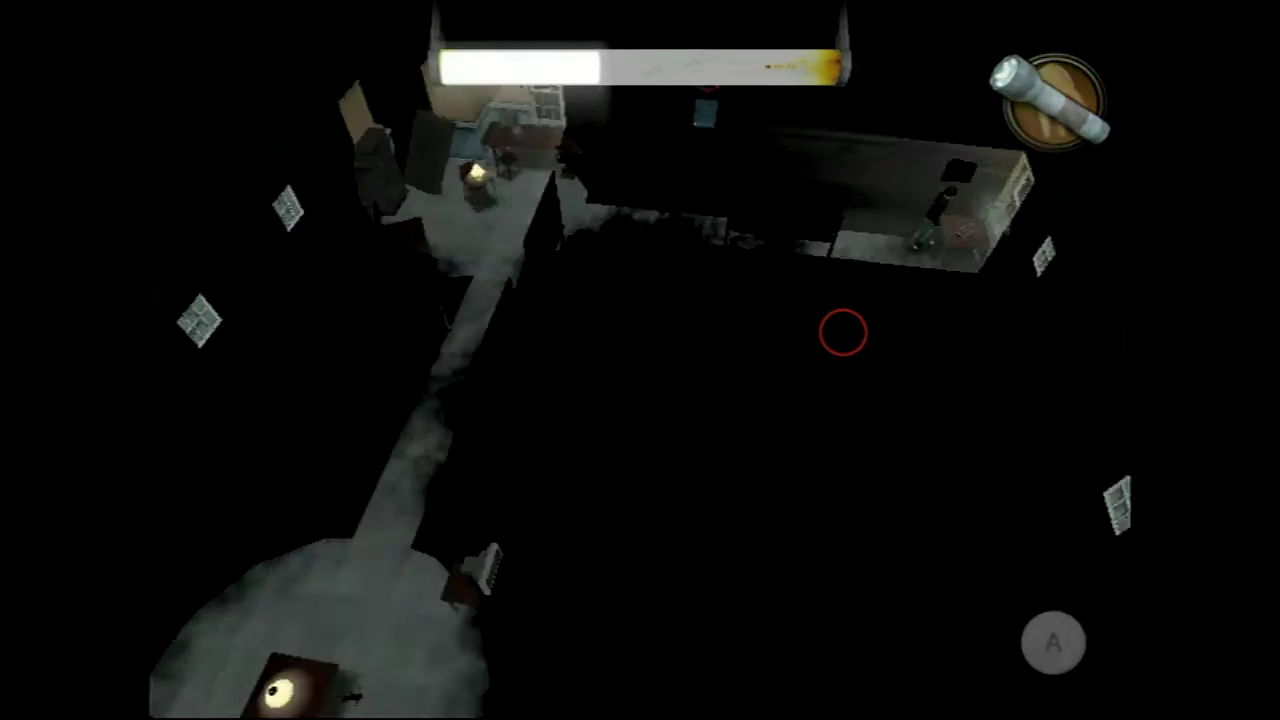
left_click(843, 331)
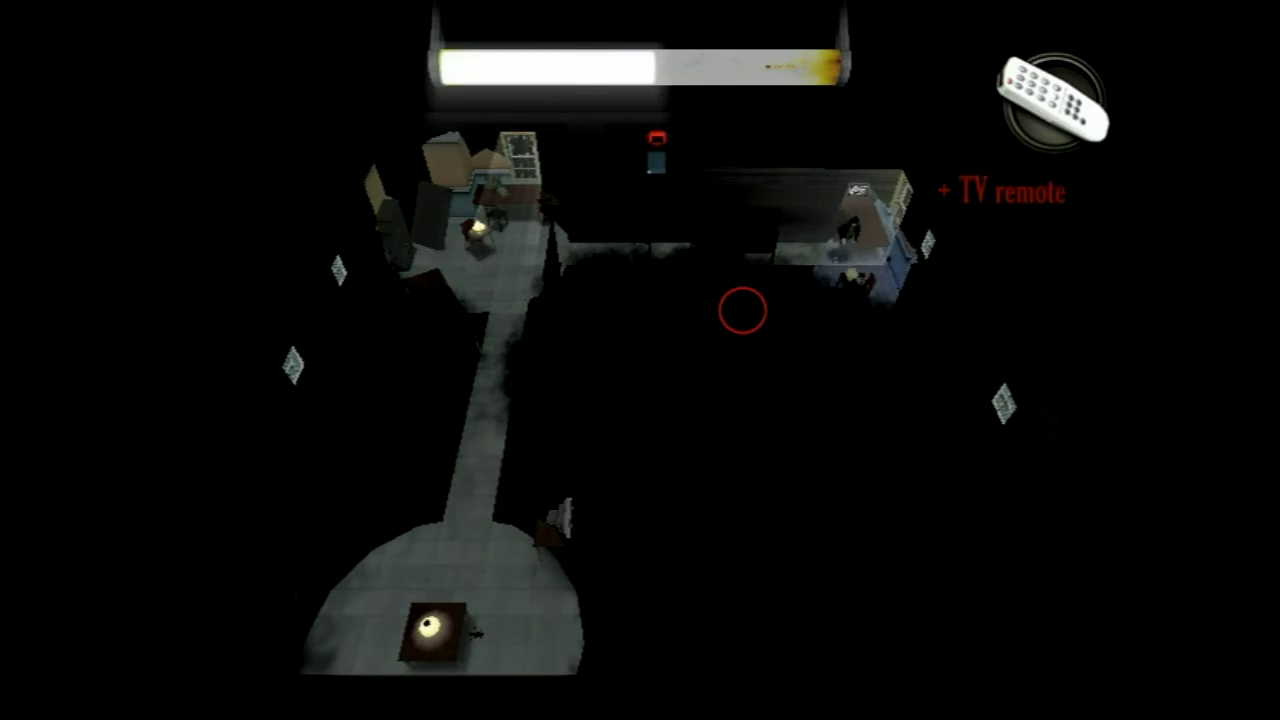
key("s")
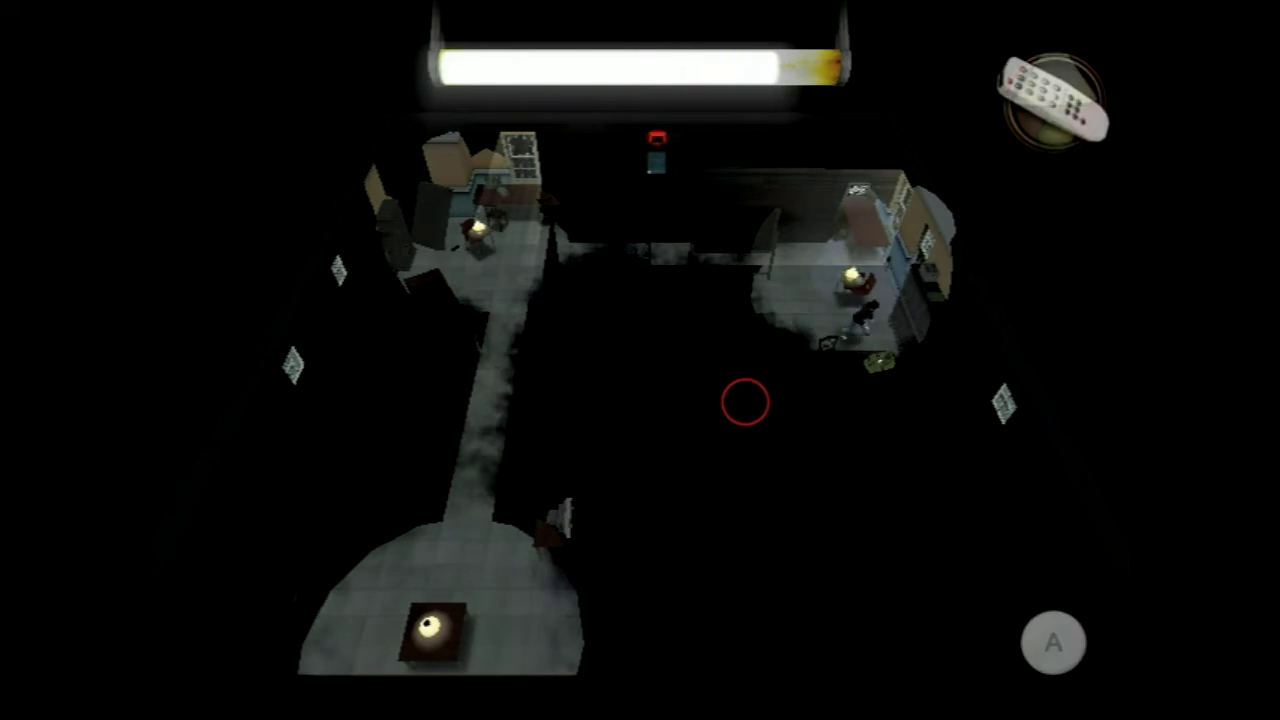
left_click(741, 401)
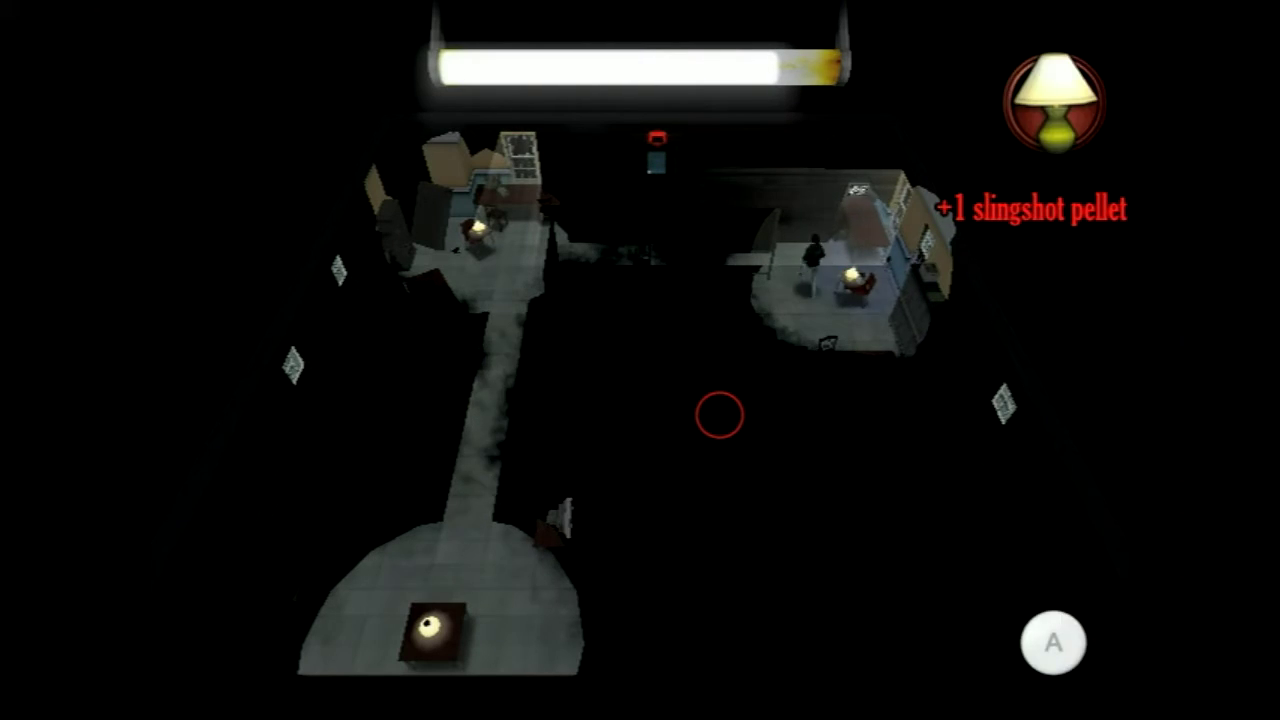
key("w")
scroll(569, 360, "down", 1)
scroll(529, 334, "down", 1)
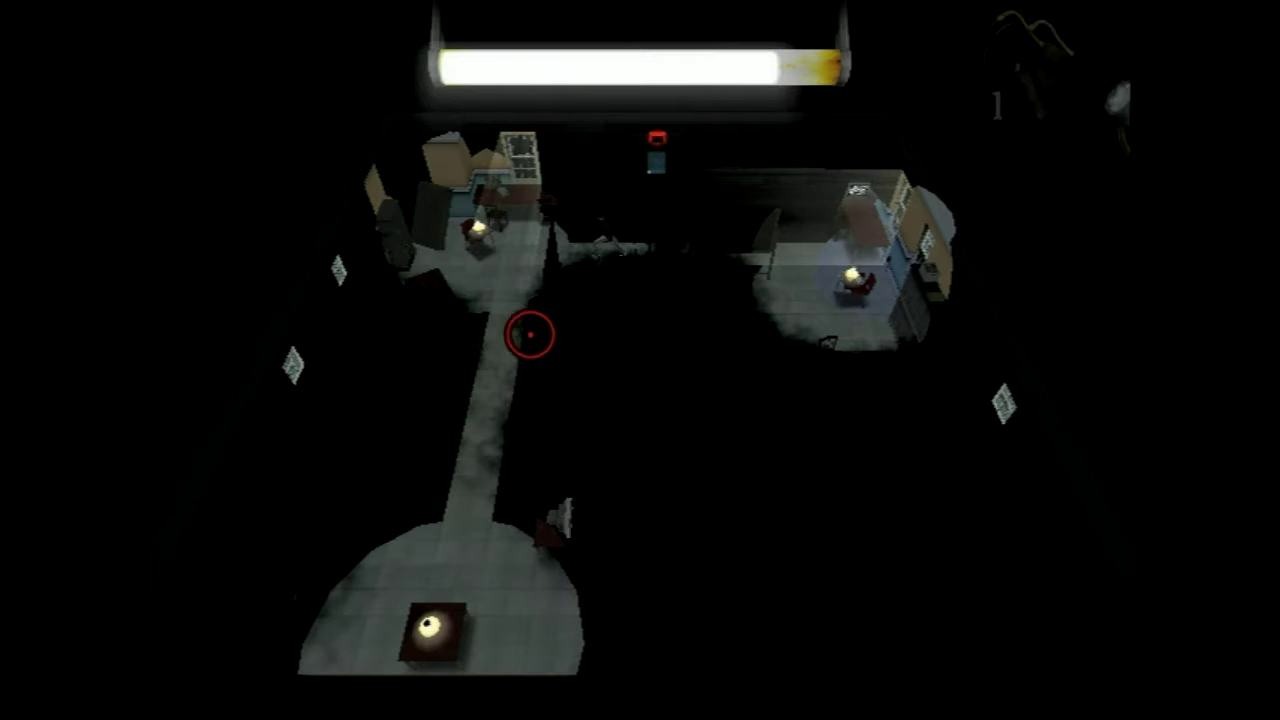
key("z")
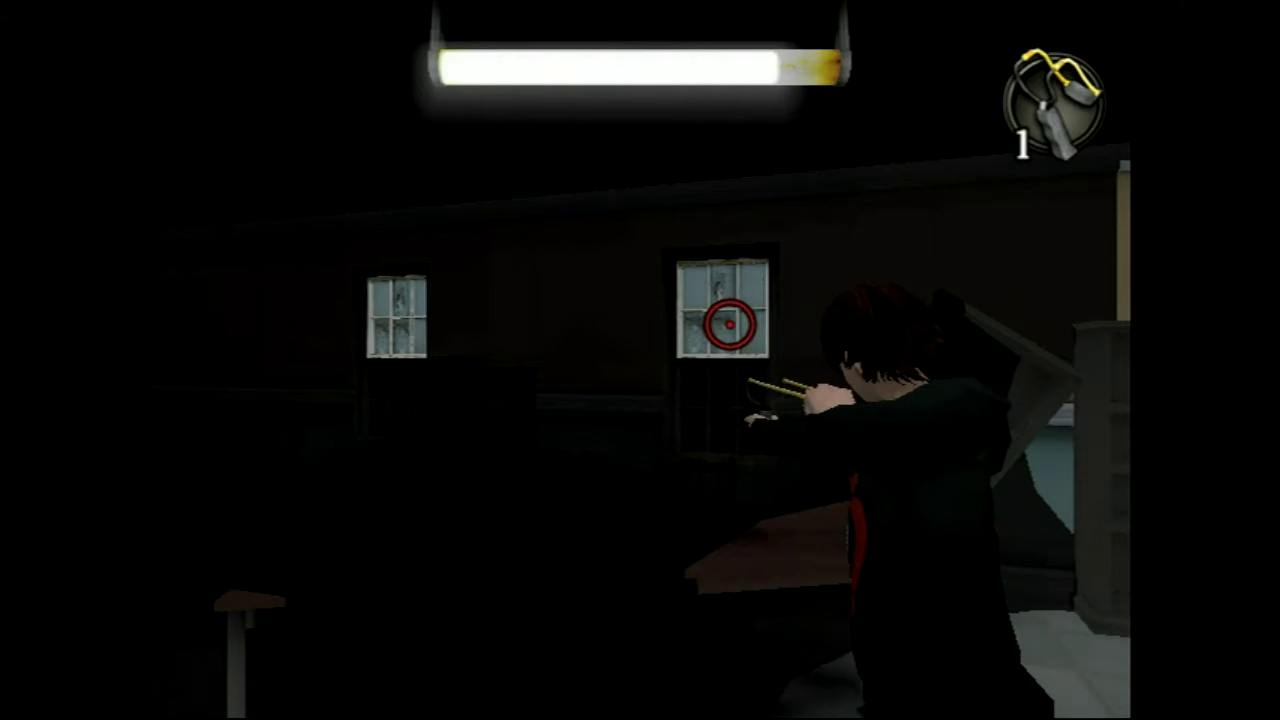
left_click(719, 317)
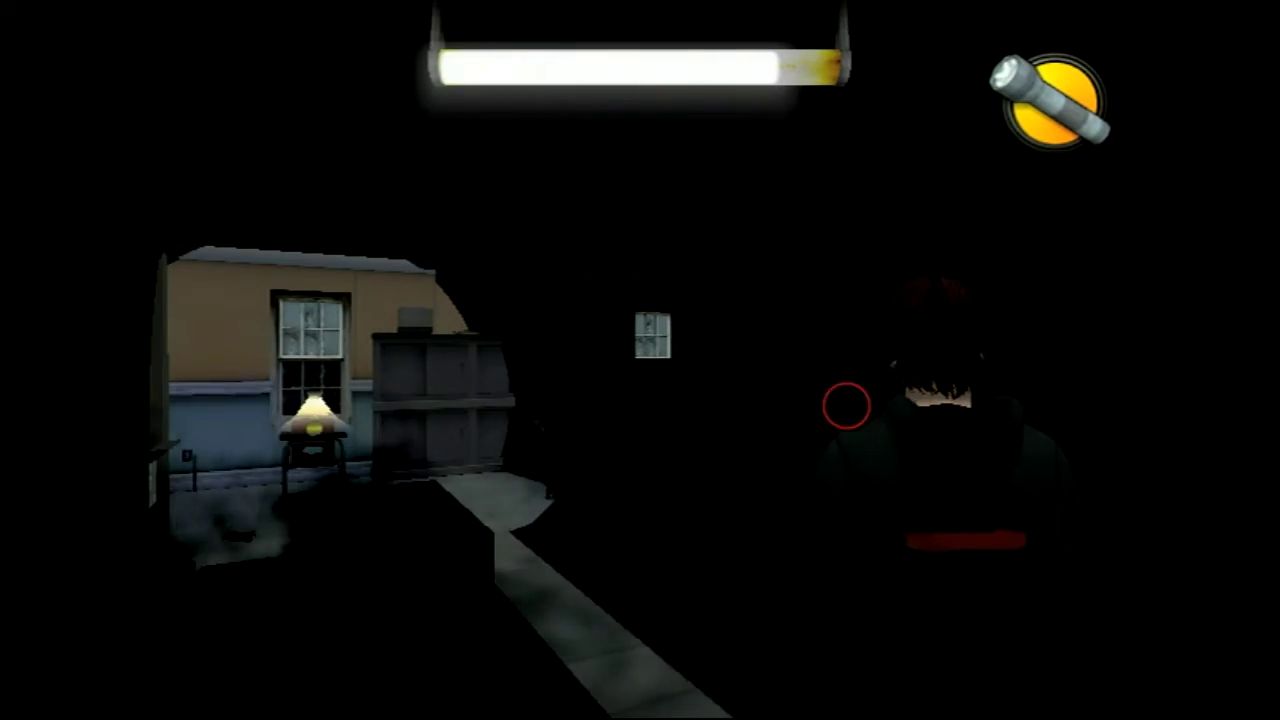
scroll(640, 360, "down", 1)
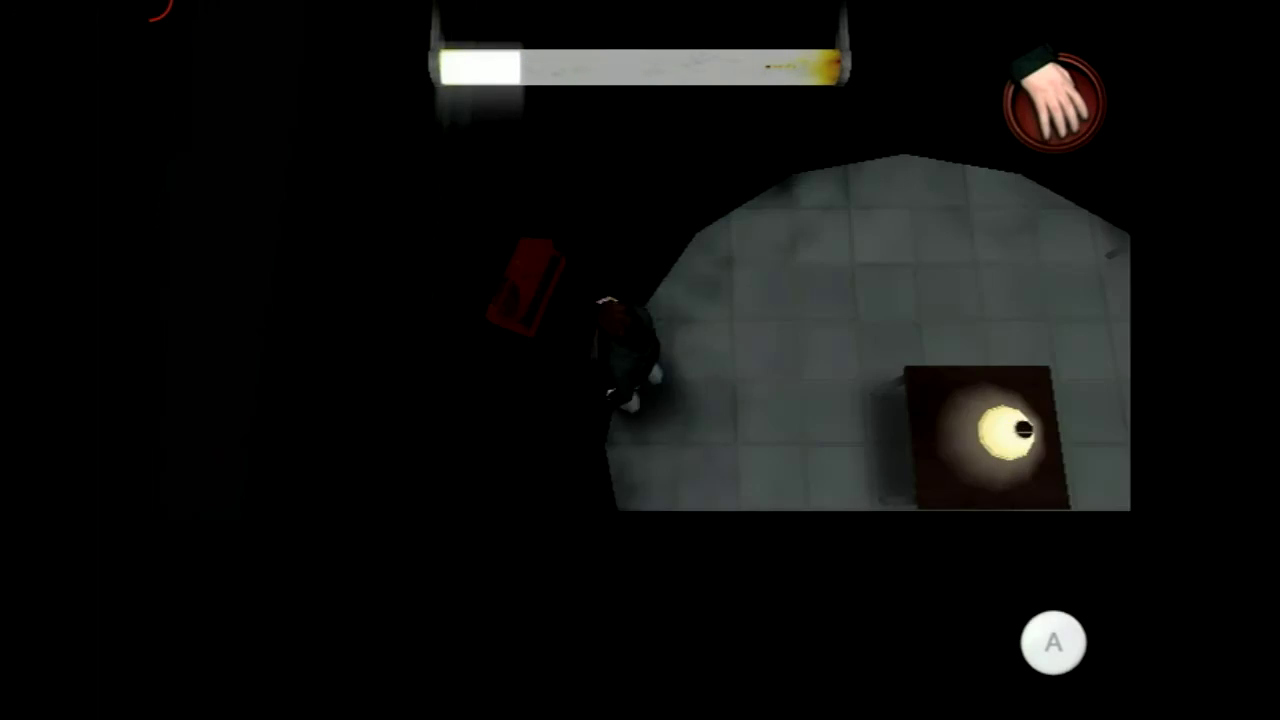
key("a")
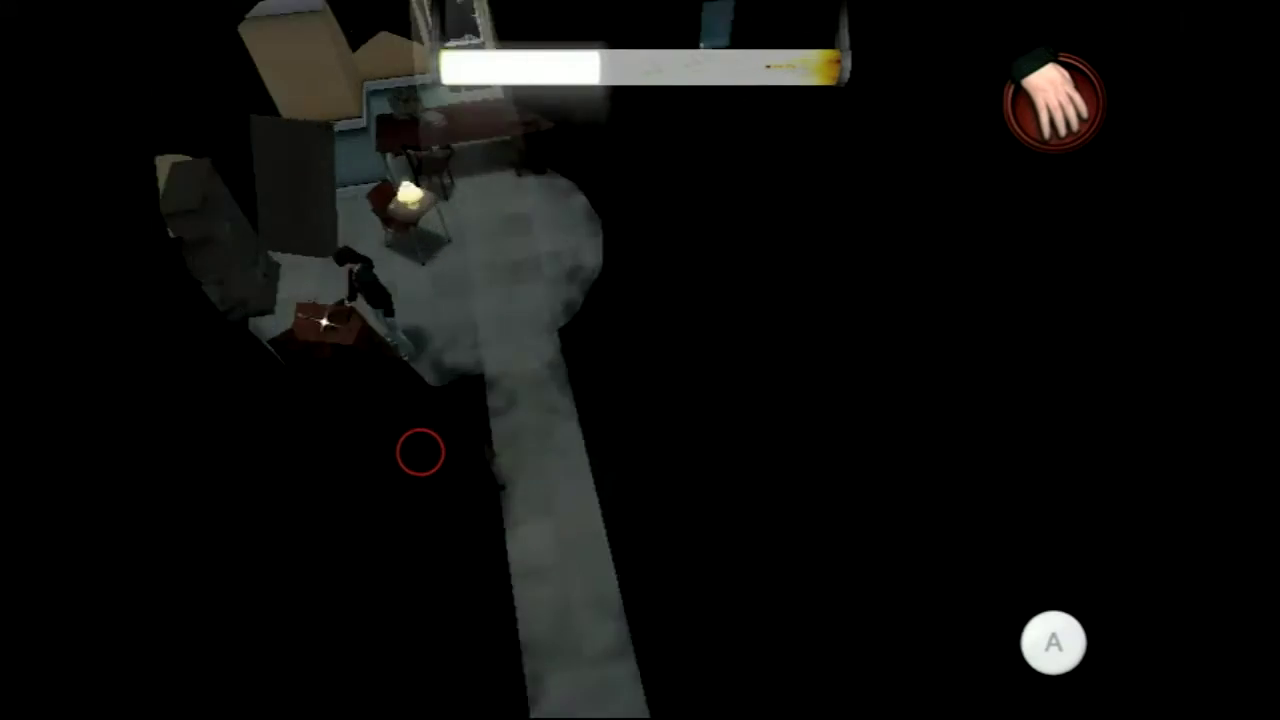
left_click(425, 452)
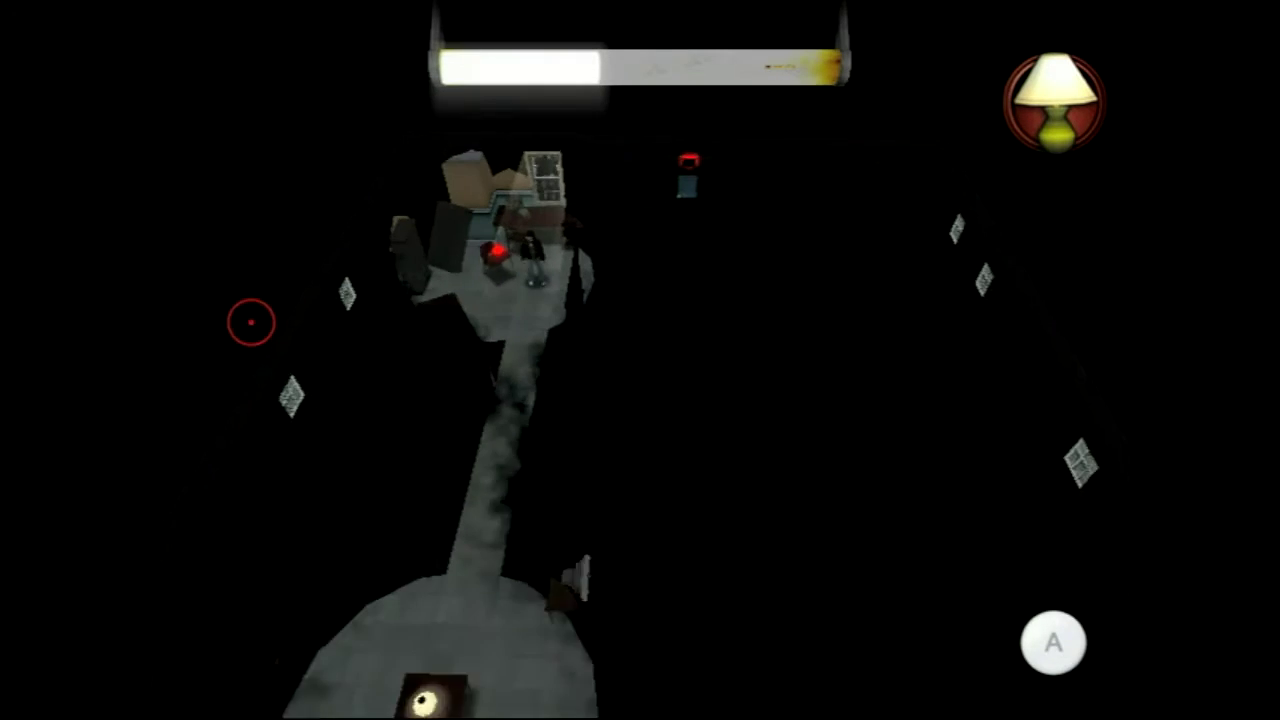
left_click(494, 274)
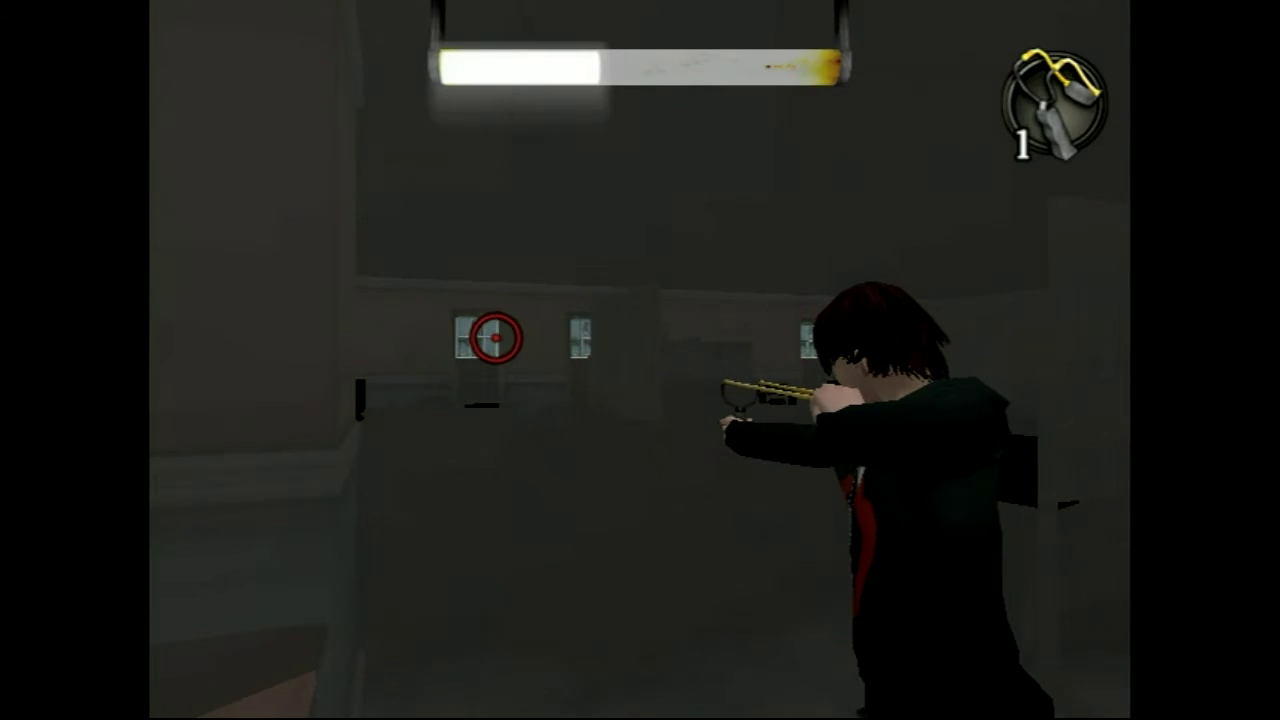
left_click(495, 338)
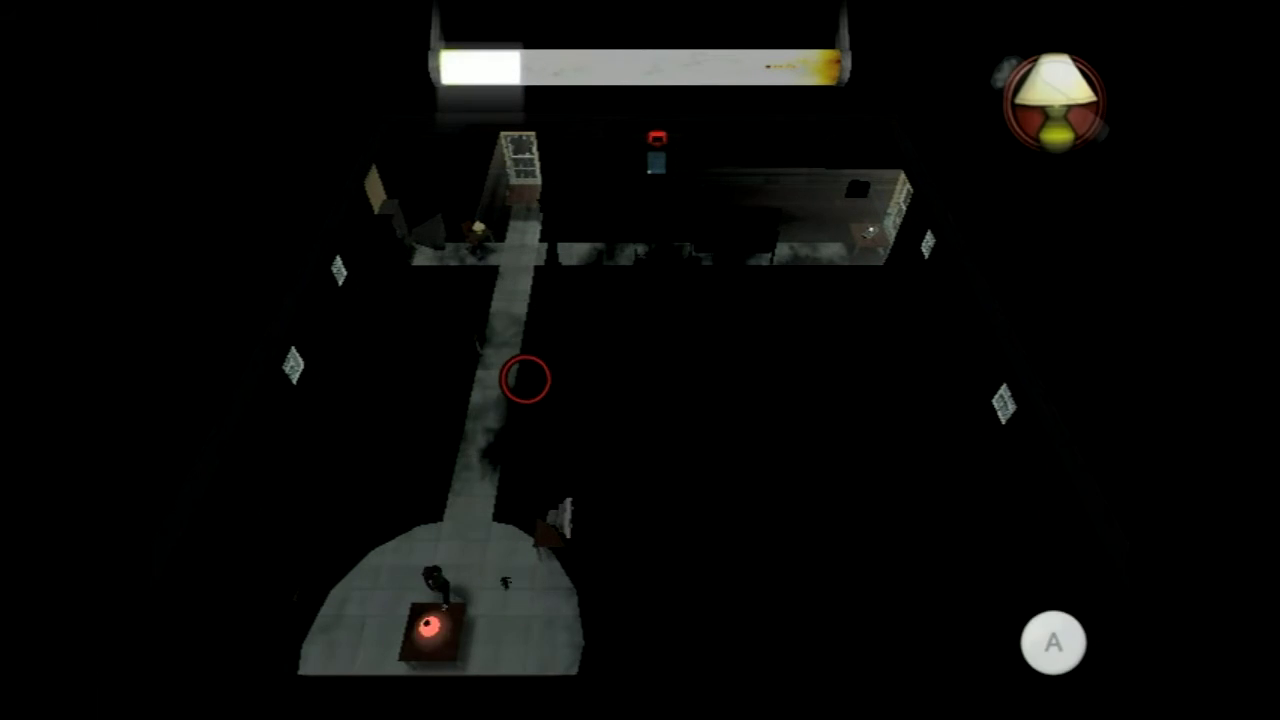
left_click(510, 375)
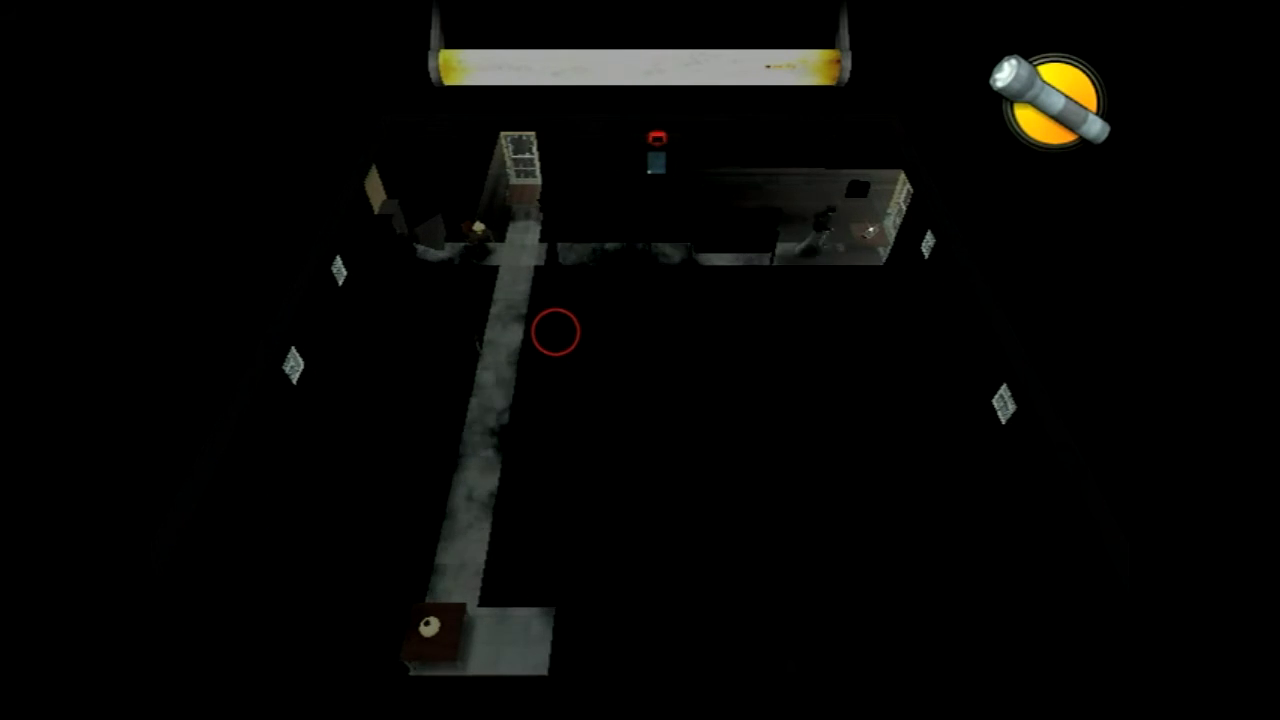
left_click(568, 338)
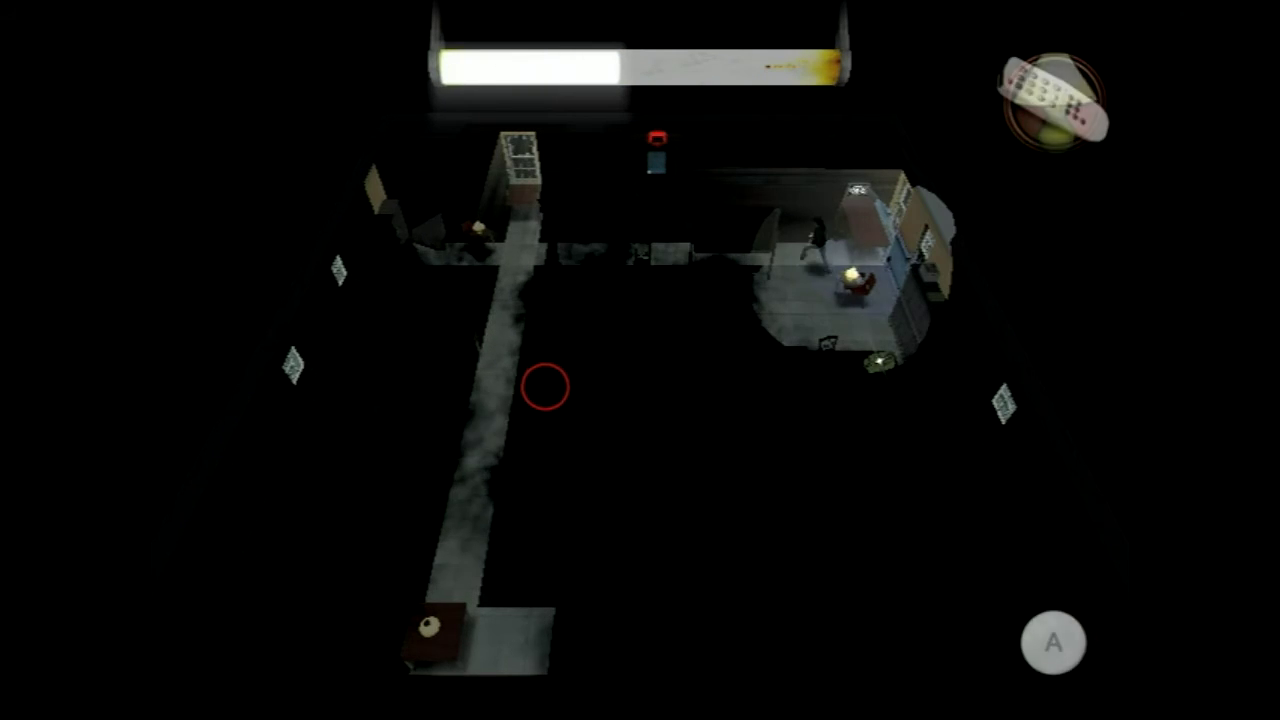
left_click(535, 431)
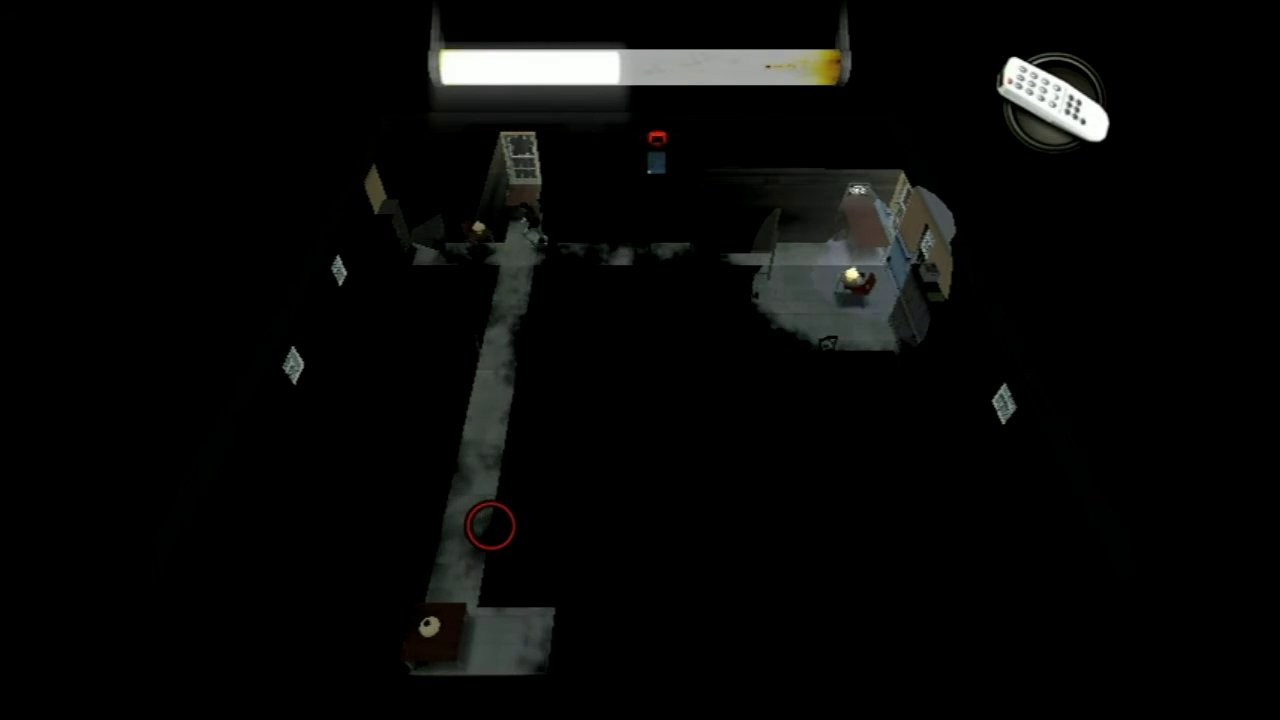
scroll(489, 416, "down", 1)
scroll(370, 296, "down", 1)
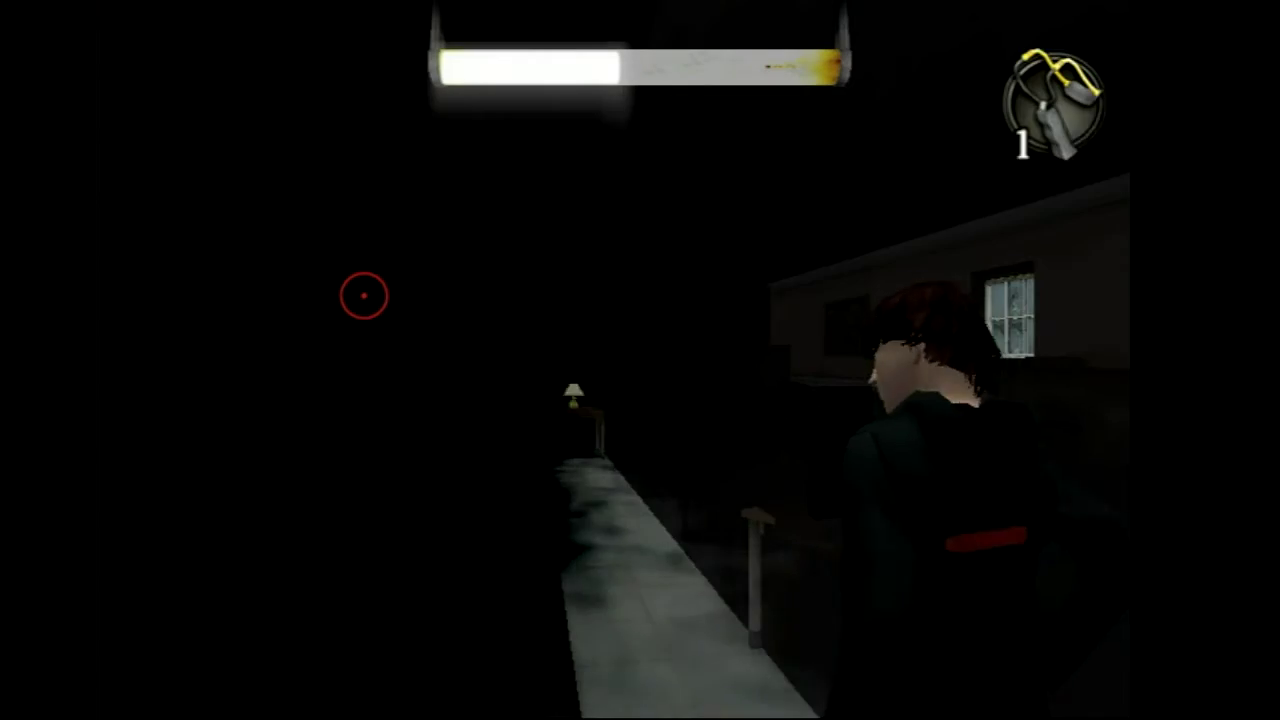
left_click(387, 253)
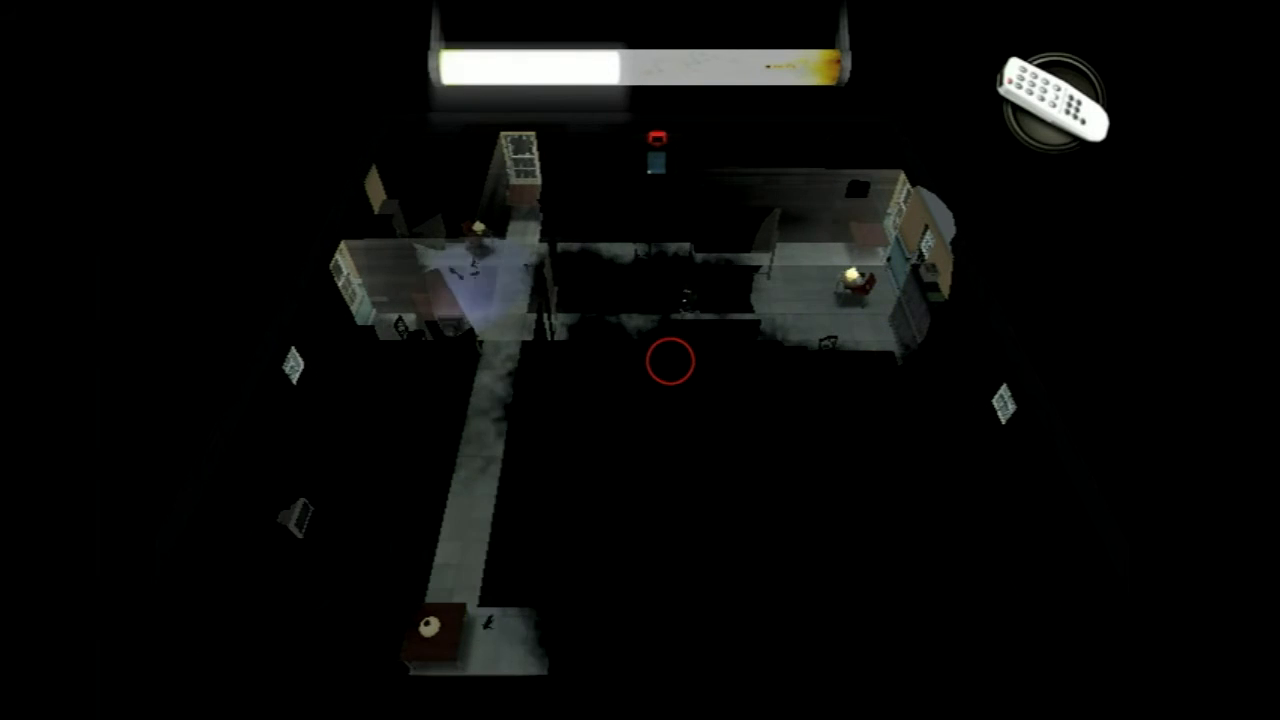
left_click(650, 338)
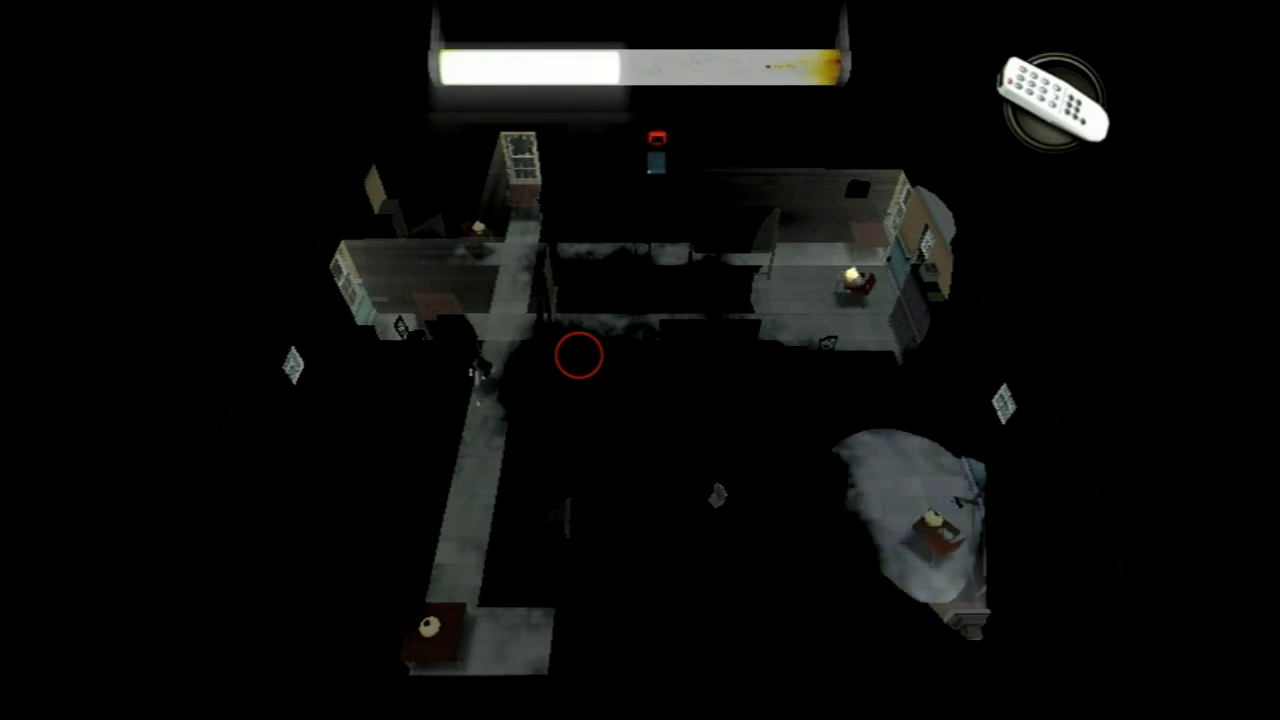
scroll(440, 345, "down", 1)
scroll(305, 358, "down", 1)
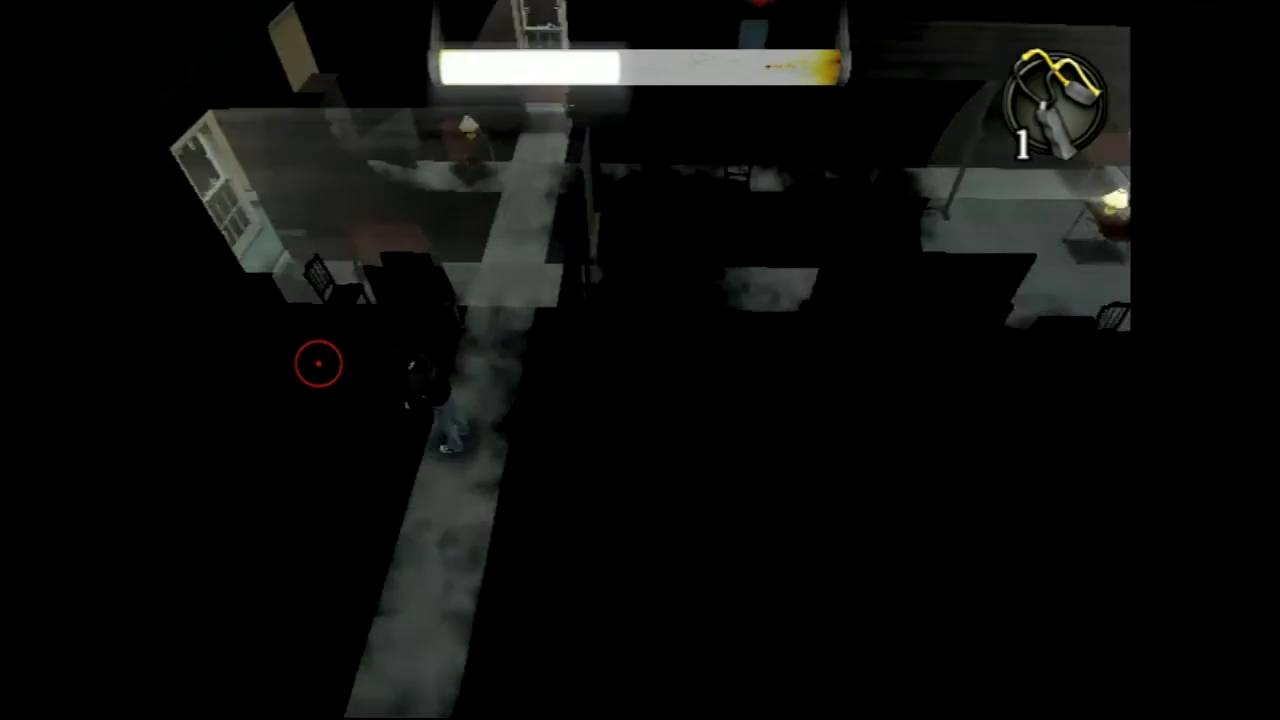
left_click(675, 311)
scroll(675, 311, "down", 1)
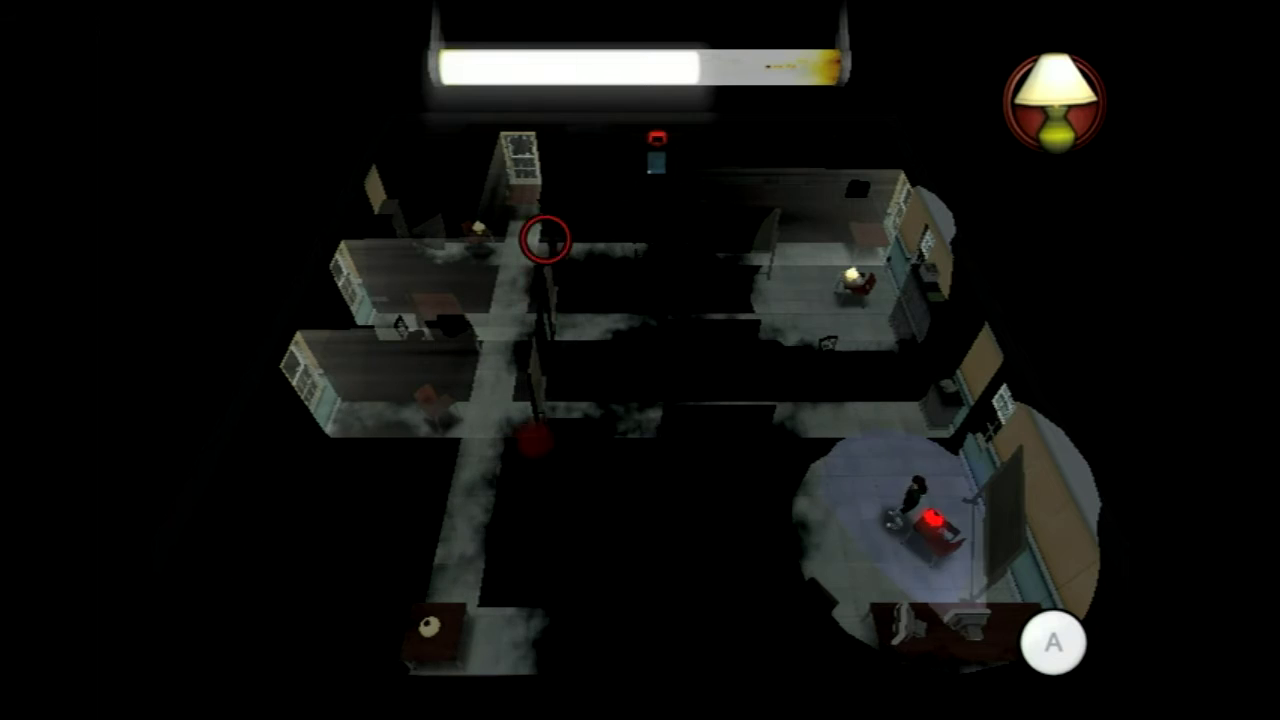
key("a")
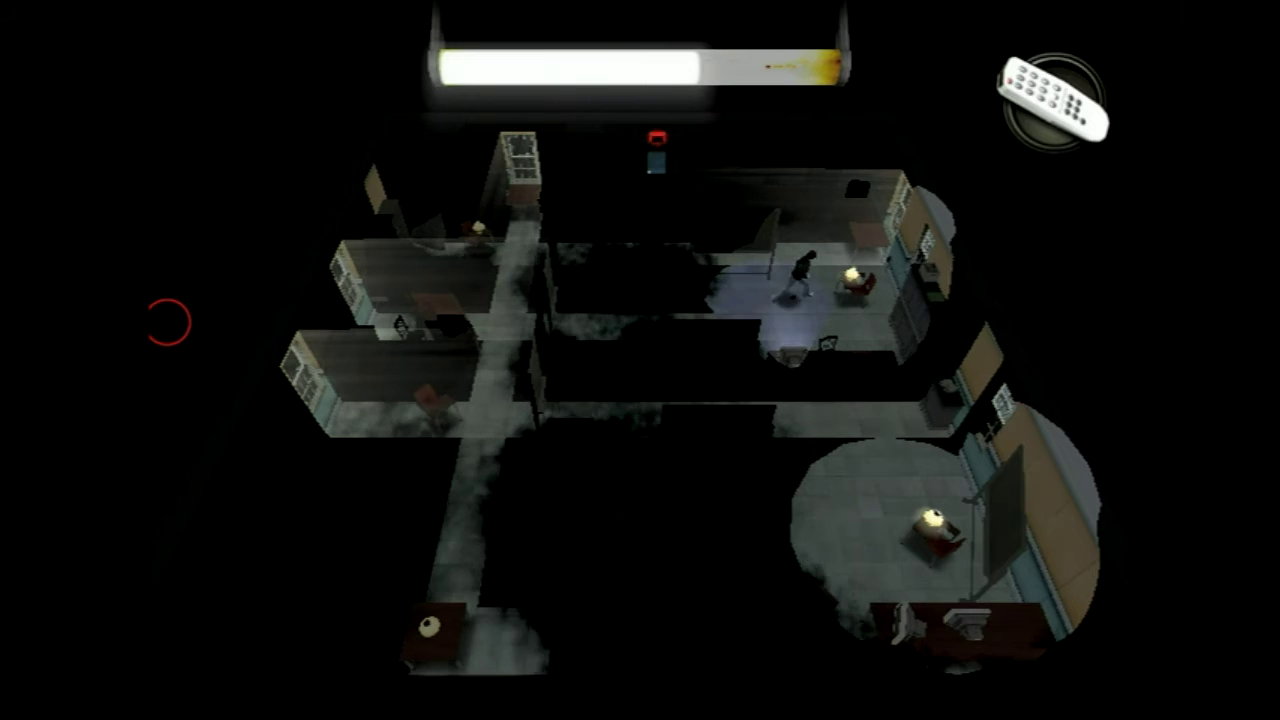
key("a")
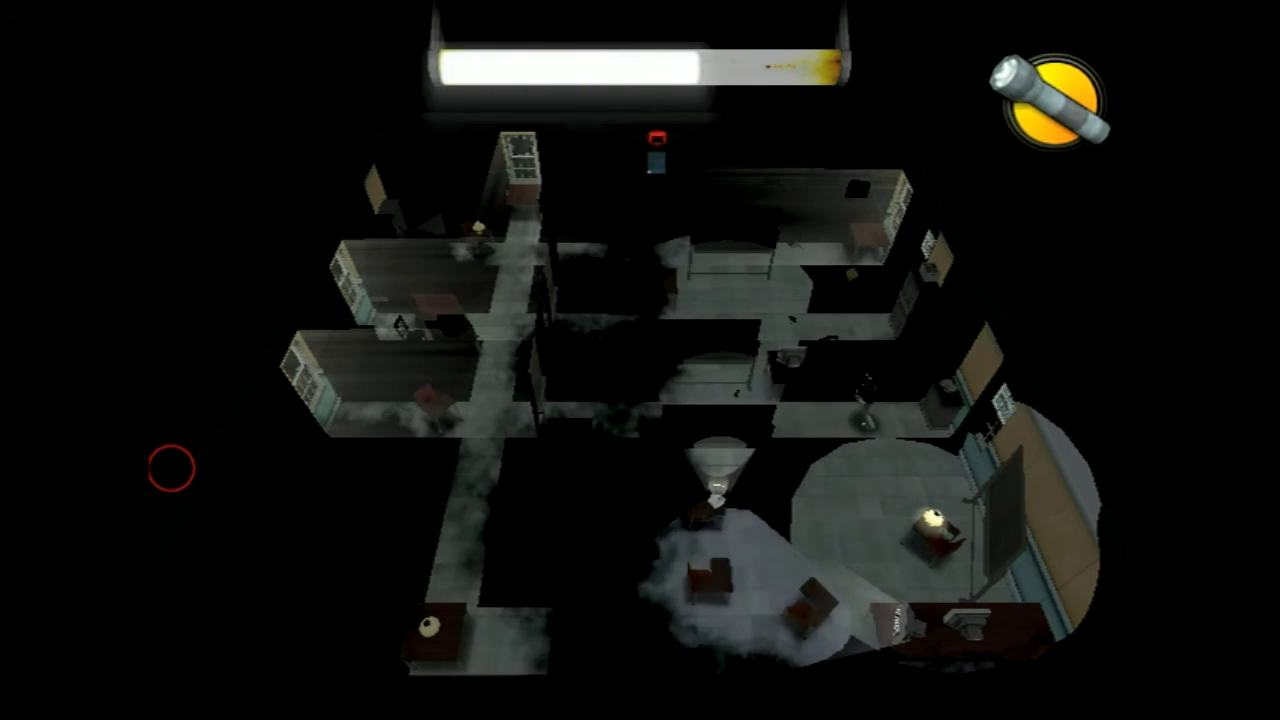
key("Tab")
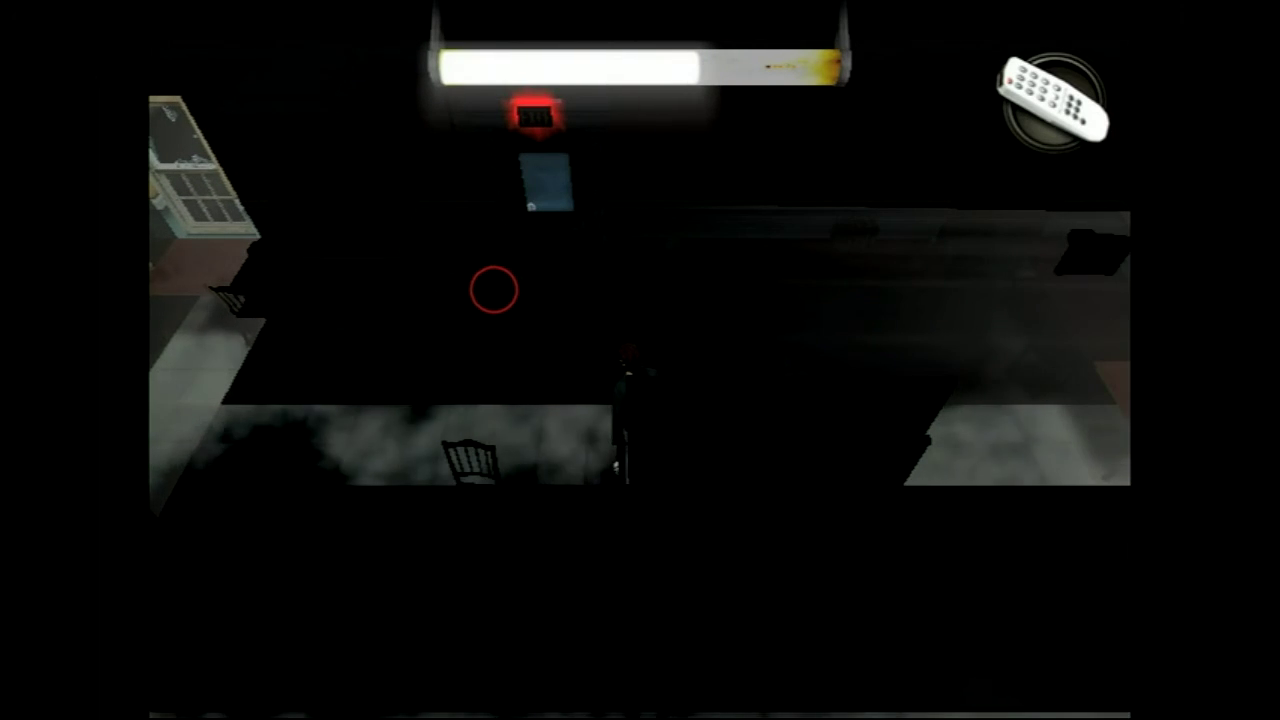
key("q")
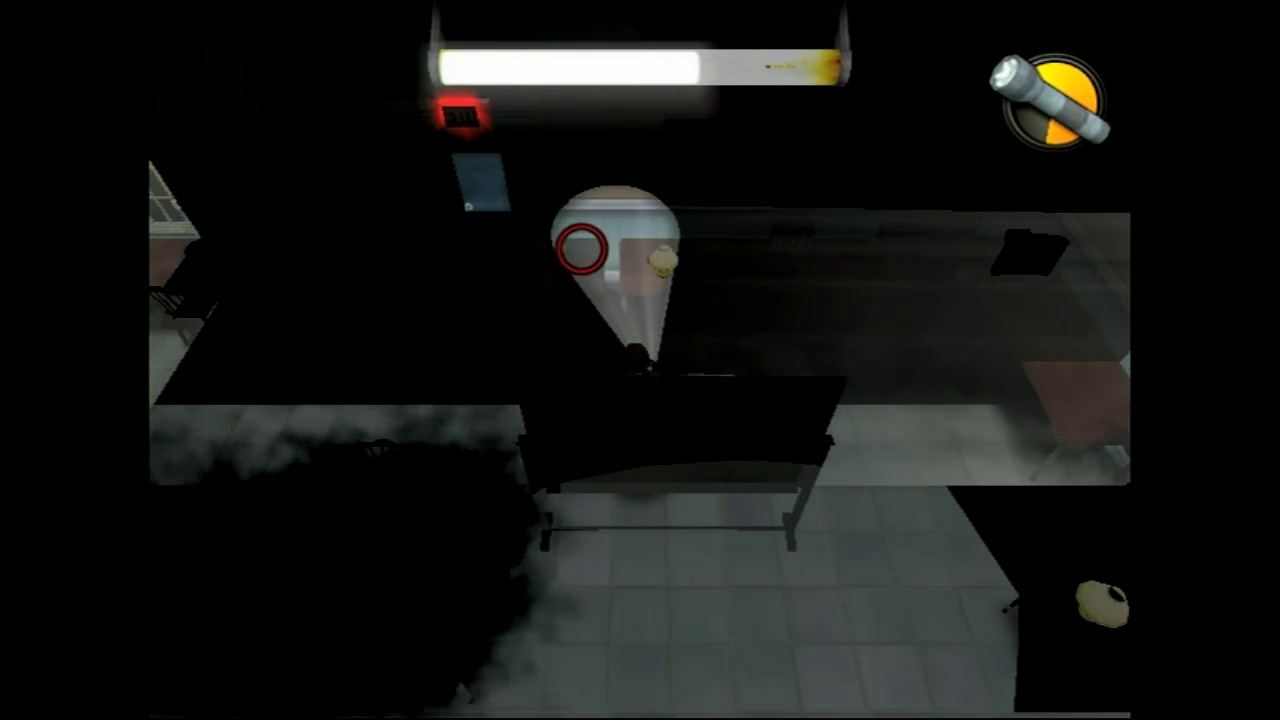
left_click(598, 240)
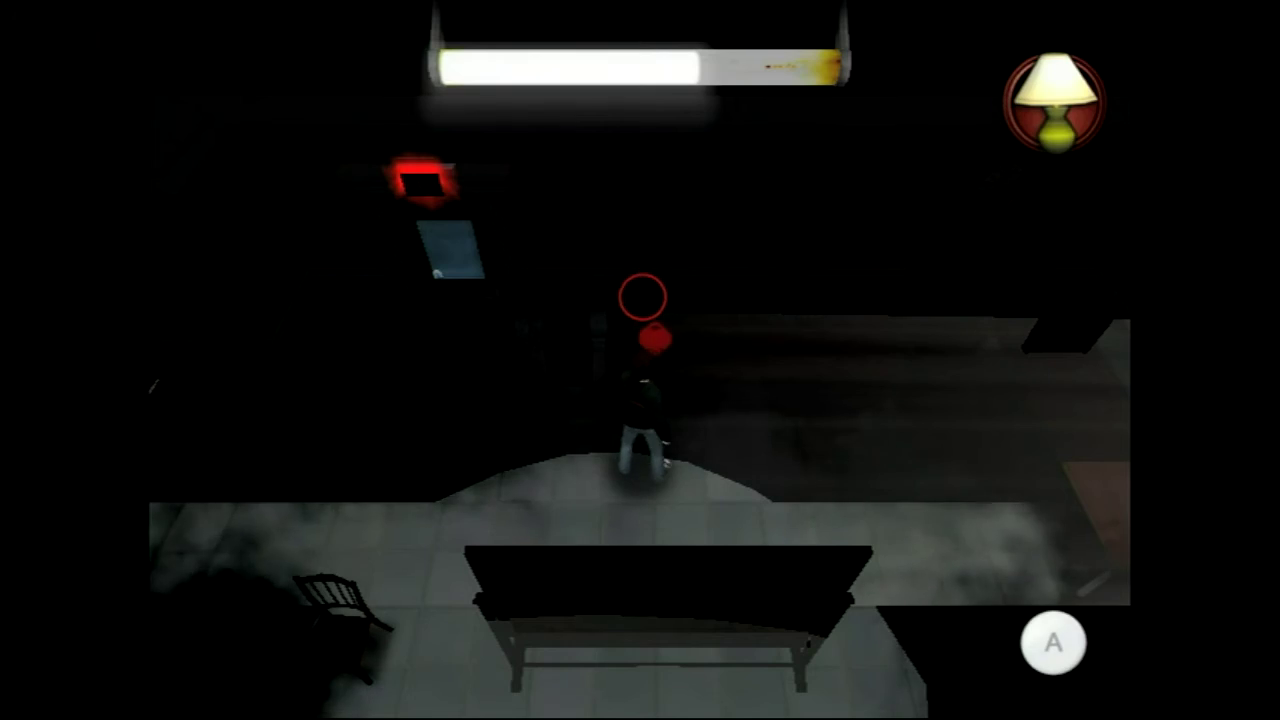
left_click(640, 294)
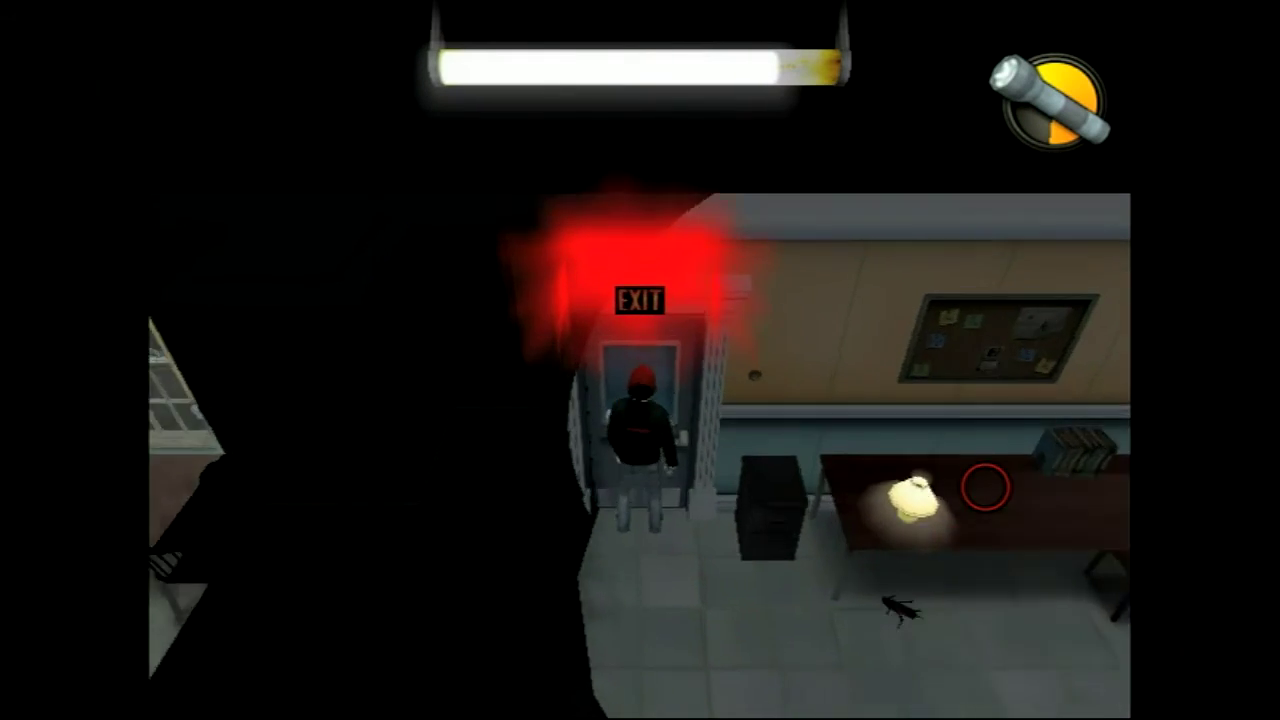